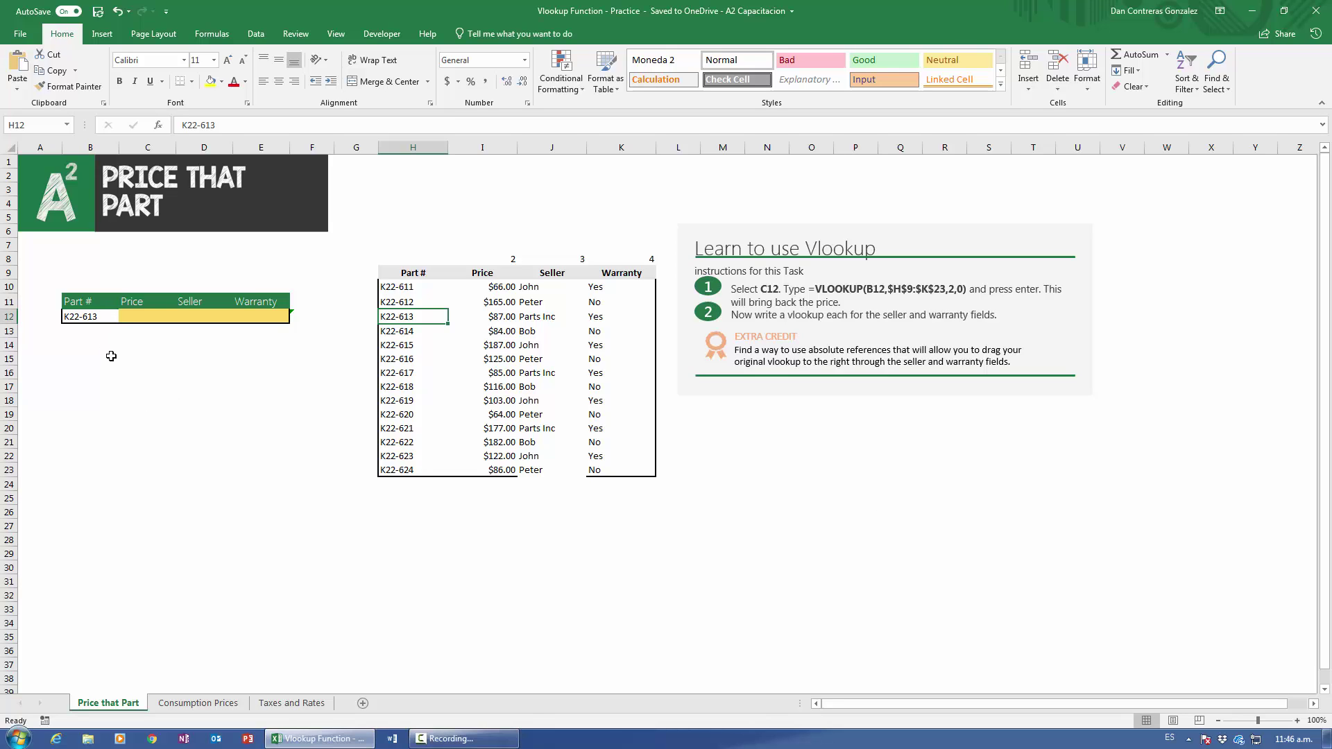
Examine part number cell B12 and the Price, Seller and Warranty columns of the parts table H9:K23.
{"action": "left_click", "coordinate": [98, 319]}
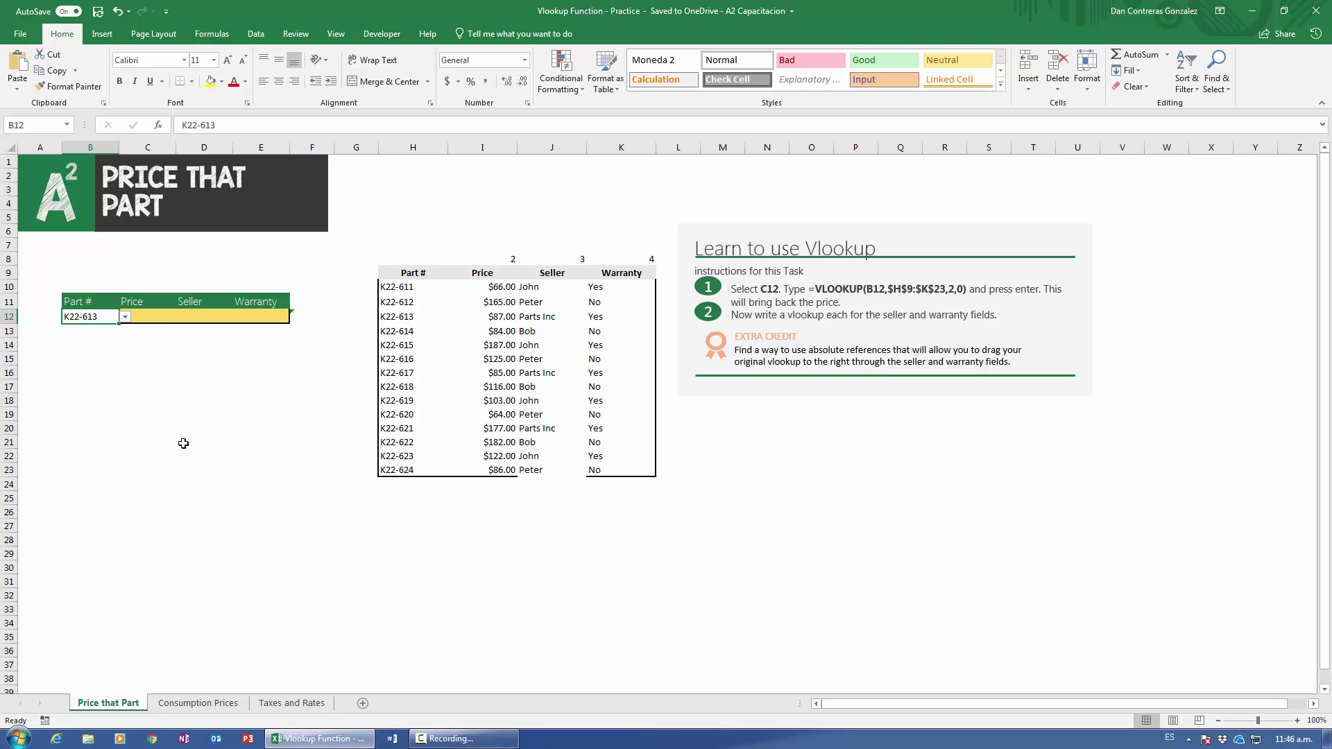
{"action": "left_click", "coordinate": [259, 427]}
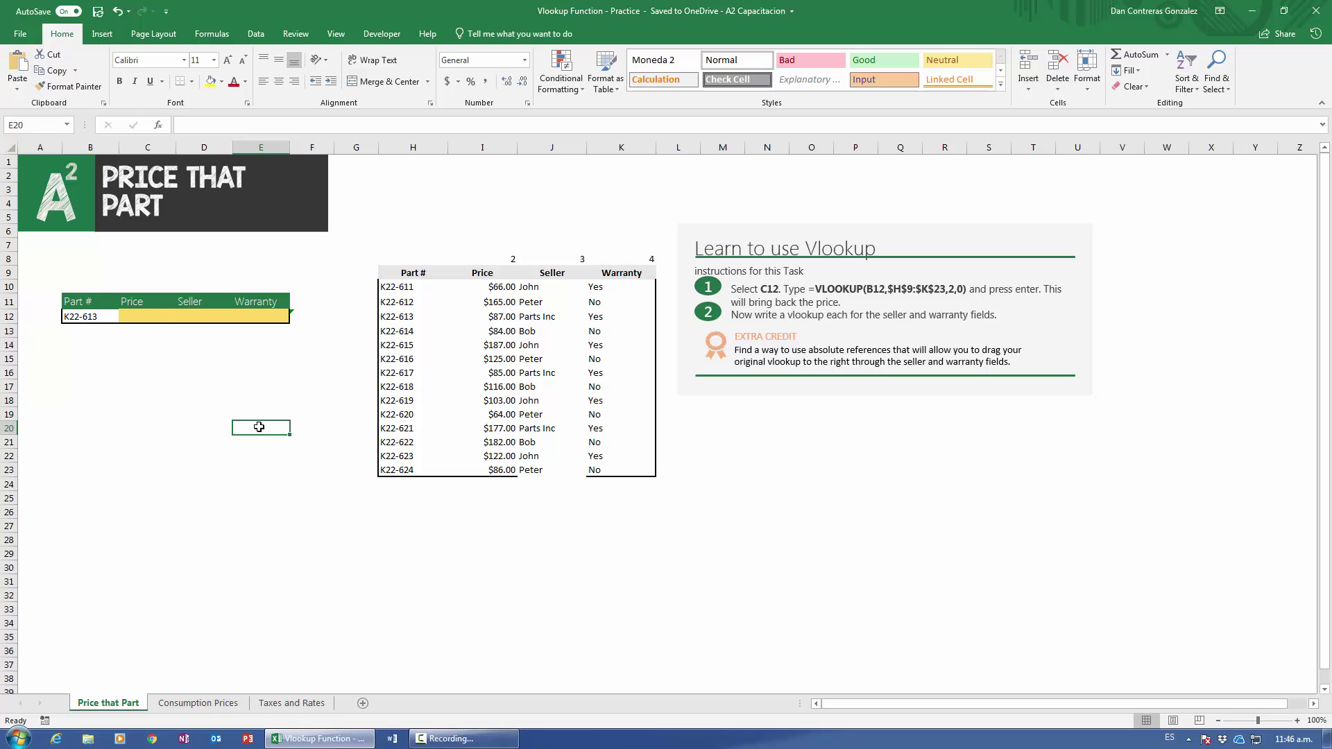
{"action": "left_click", "coordinate": [98, 317]}
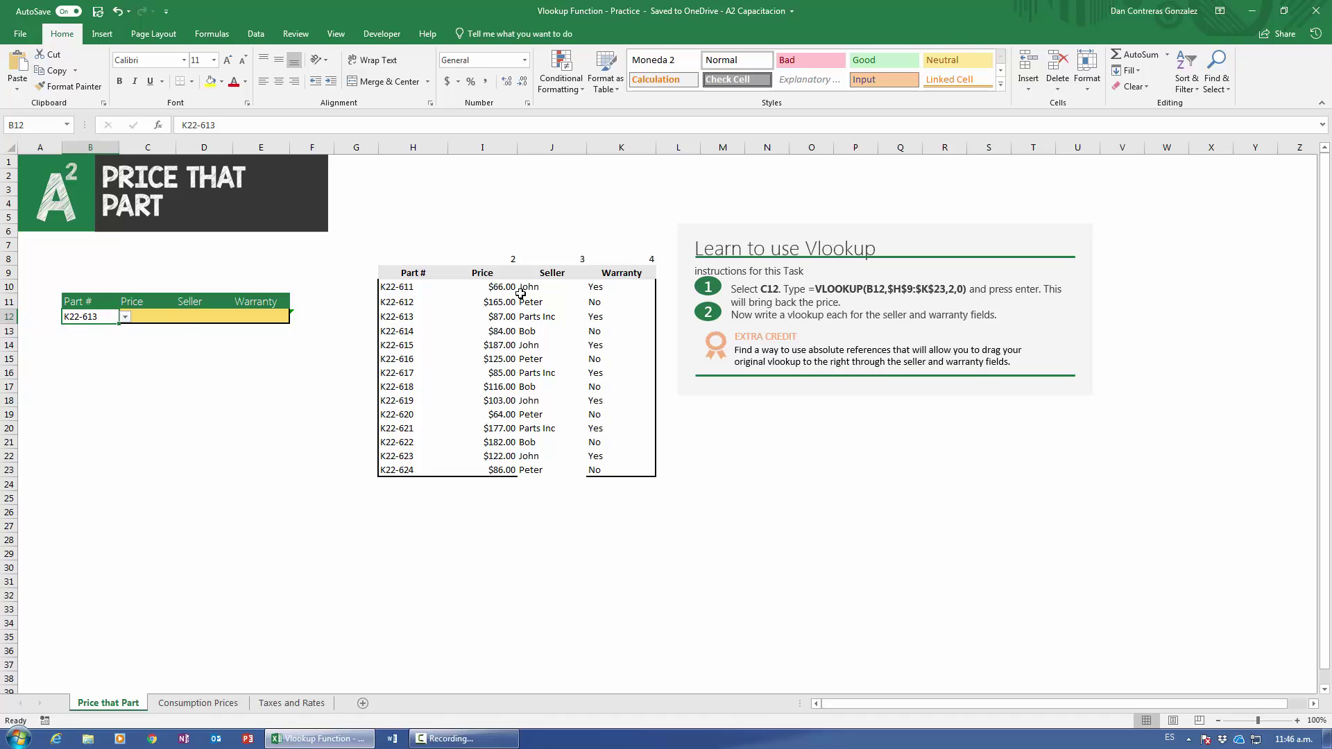
{"action": "left_click", "coordinate": [482, 272]}
{"action": "left_click", "coordinate": [551, 272]}
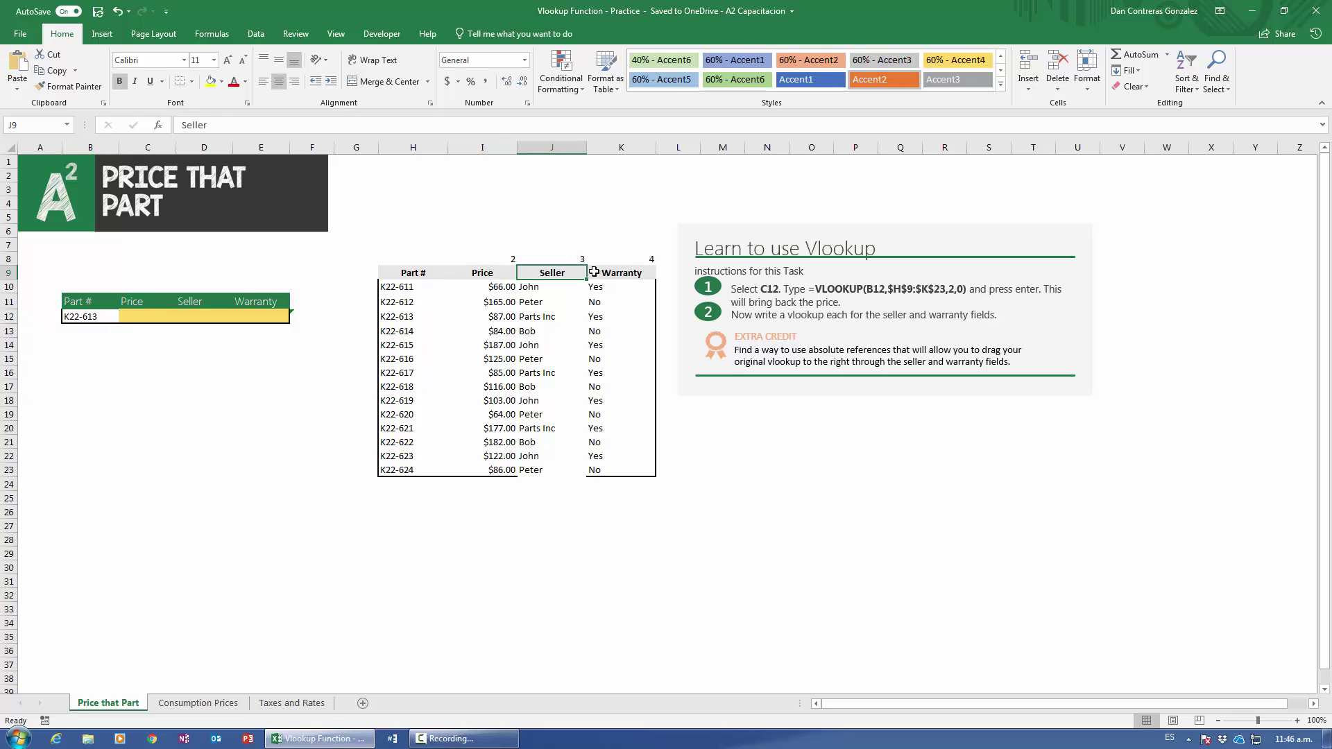
{"action": "left_click", "coordinate": [610, 272]}
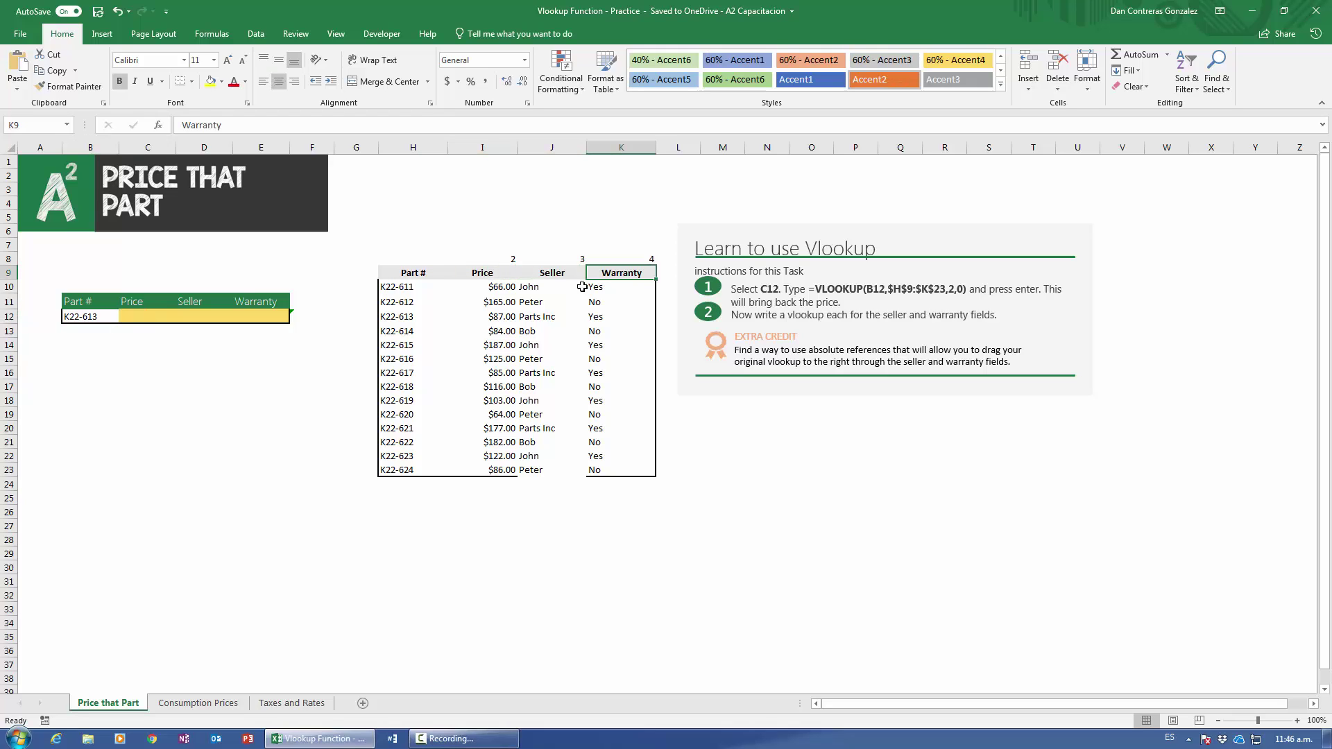
{"action": "left_click_drag", "start_coordinate": [397, 274], "coordinate": [632, 471]}
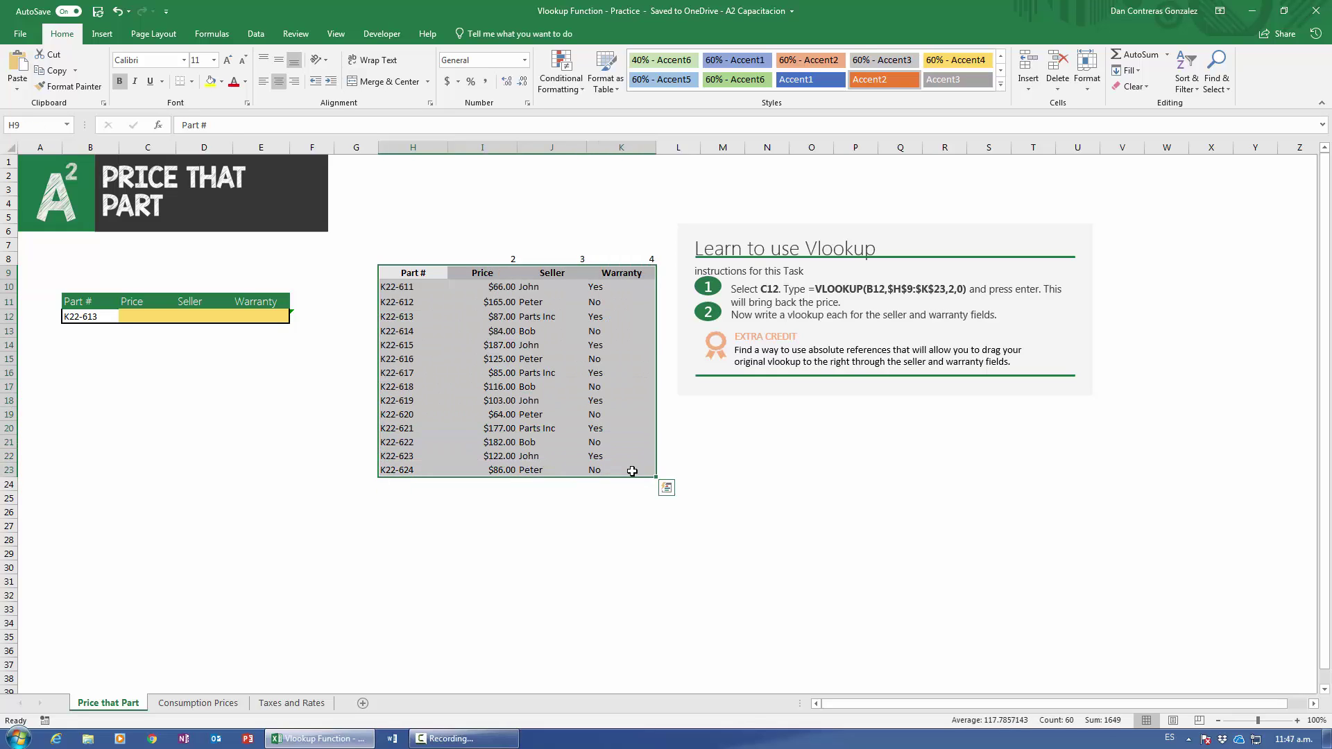
{"action": "left_click", "coordinate": [484, 273]}
{"action": "left_click", "coordinate": [561, 272]}
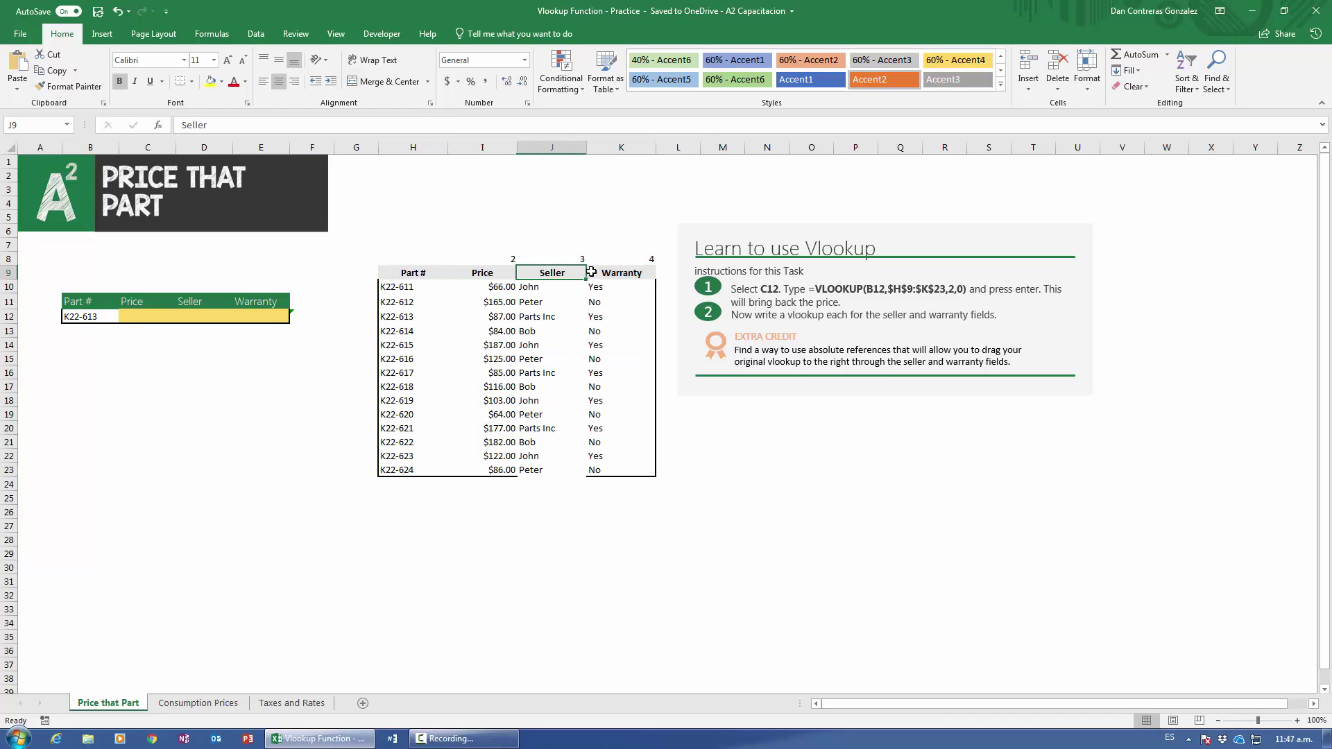
{"action": "left_click", "coordinate": [633, 272]}
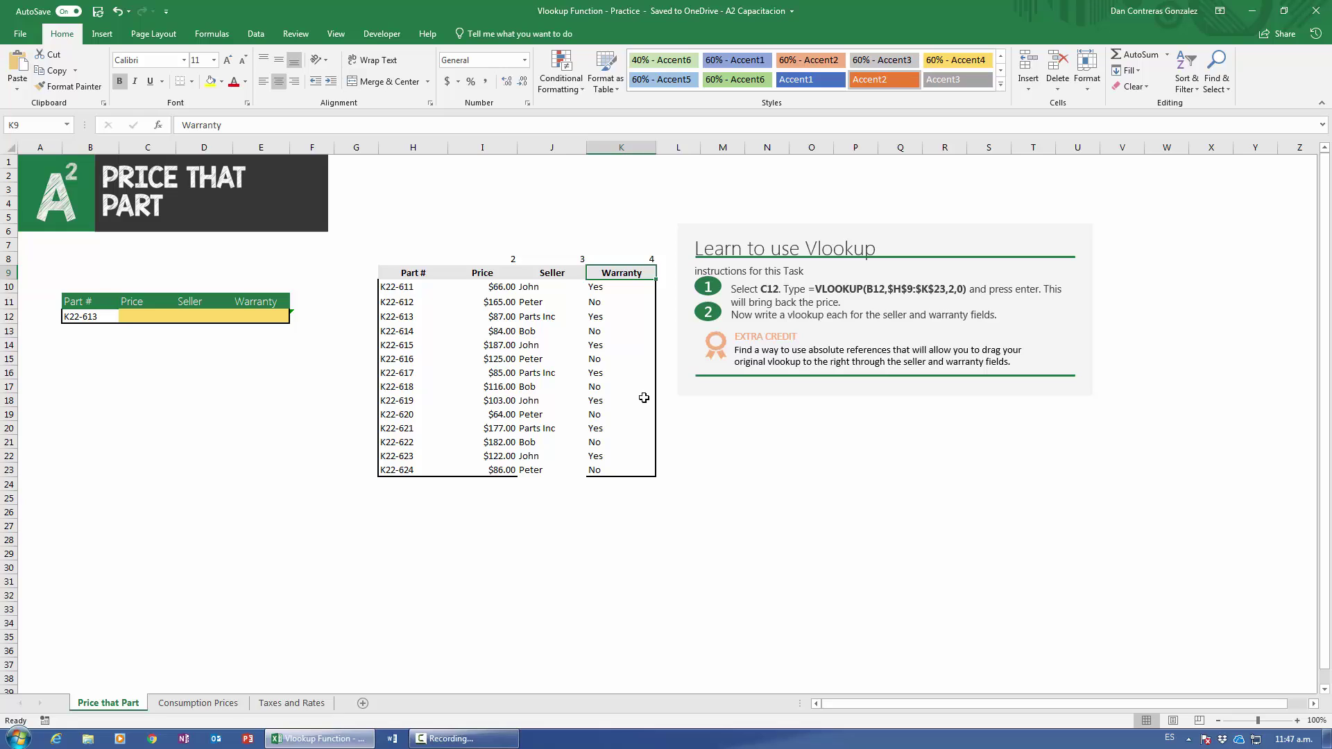
Start a VLOOKUP in Price cell C12 through the function arguments dialog, using B12 as the lookup value.
{"action": "left_click", "coordinate": [143, 320]}
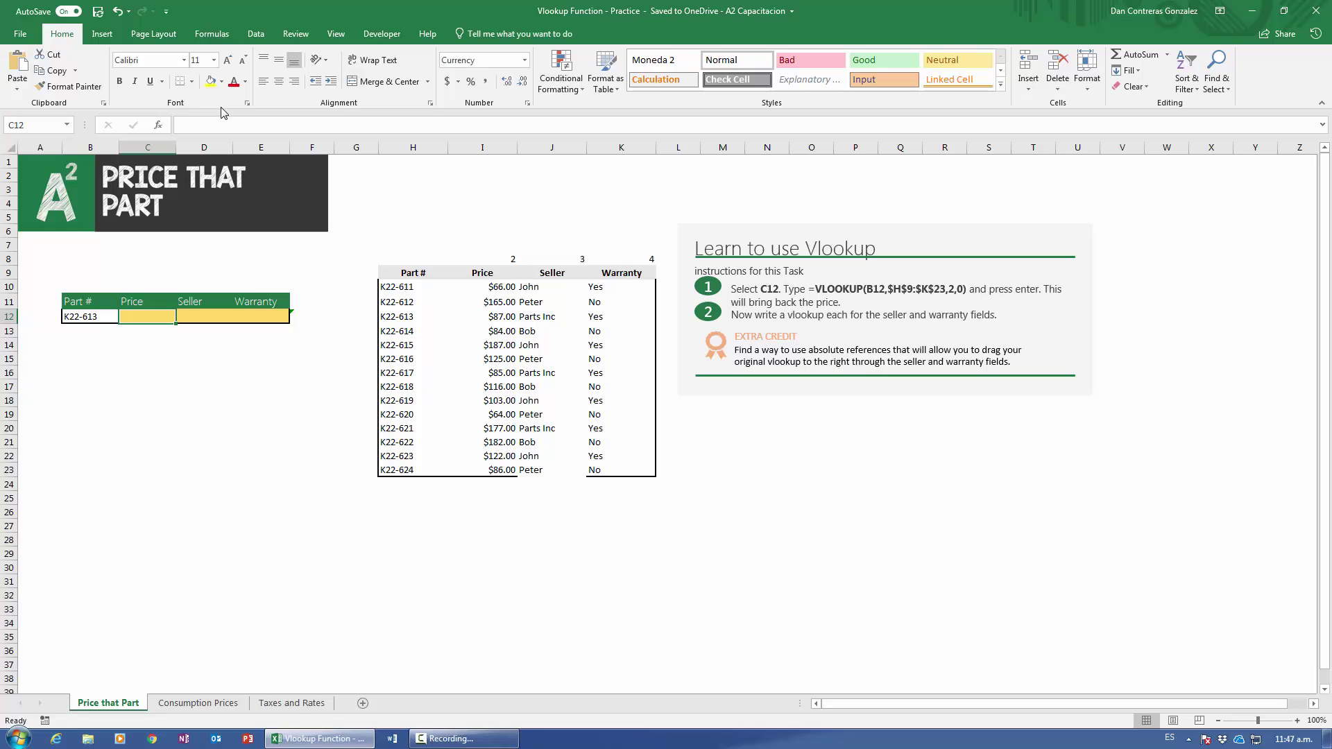
{"action": "type", "text": "=vlook"}
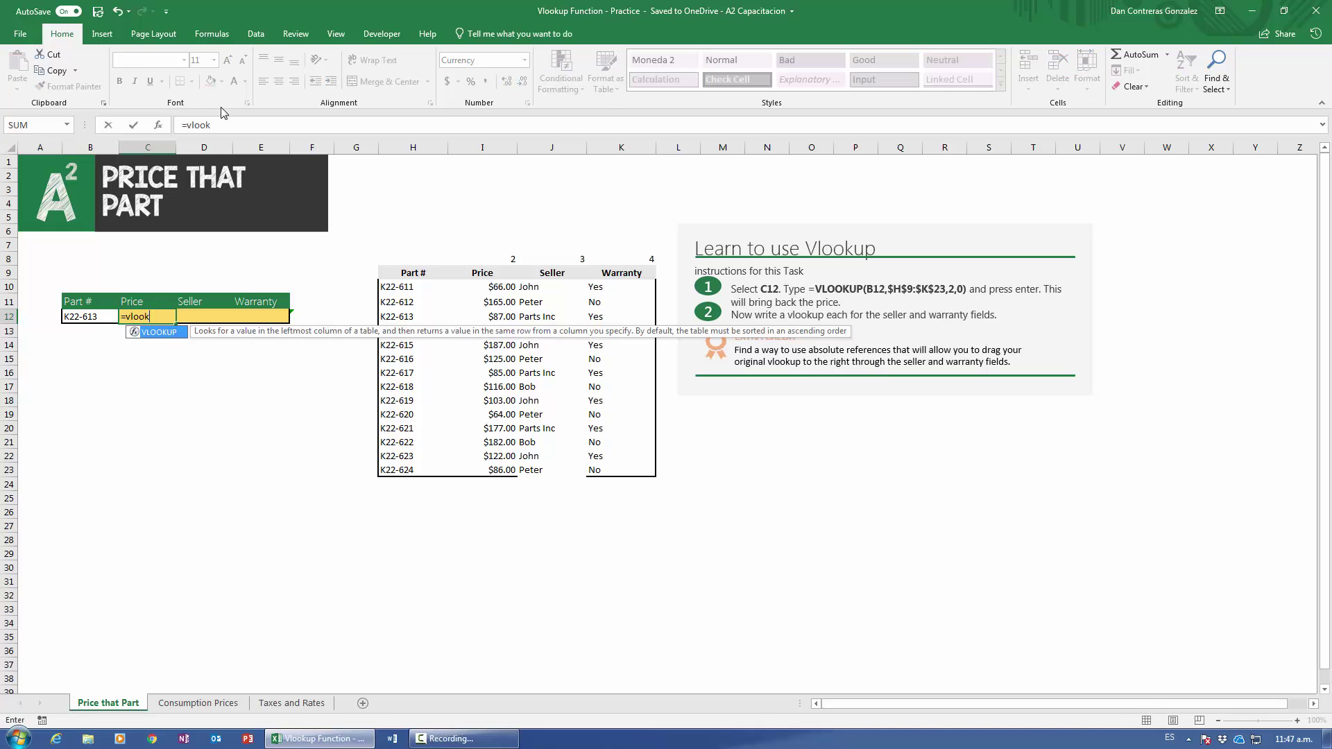
{"action": "type", "text": "up("}
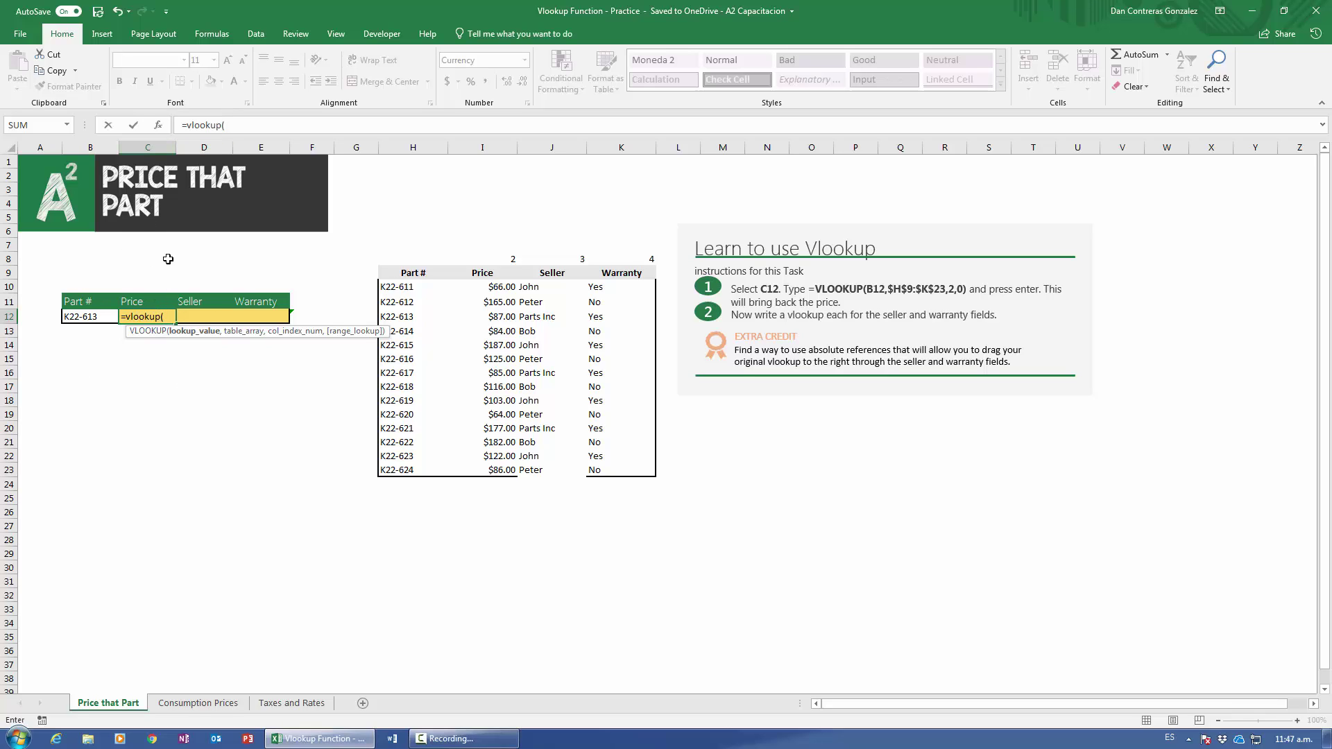
{"action": "left_click", "coordinate": [160, 131]}
{"action": "left_click_drag", "start_coordinate": [393, 295], "coordinate": [745, 305]}
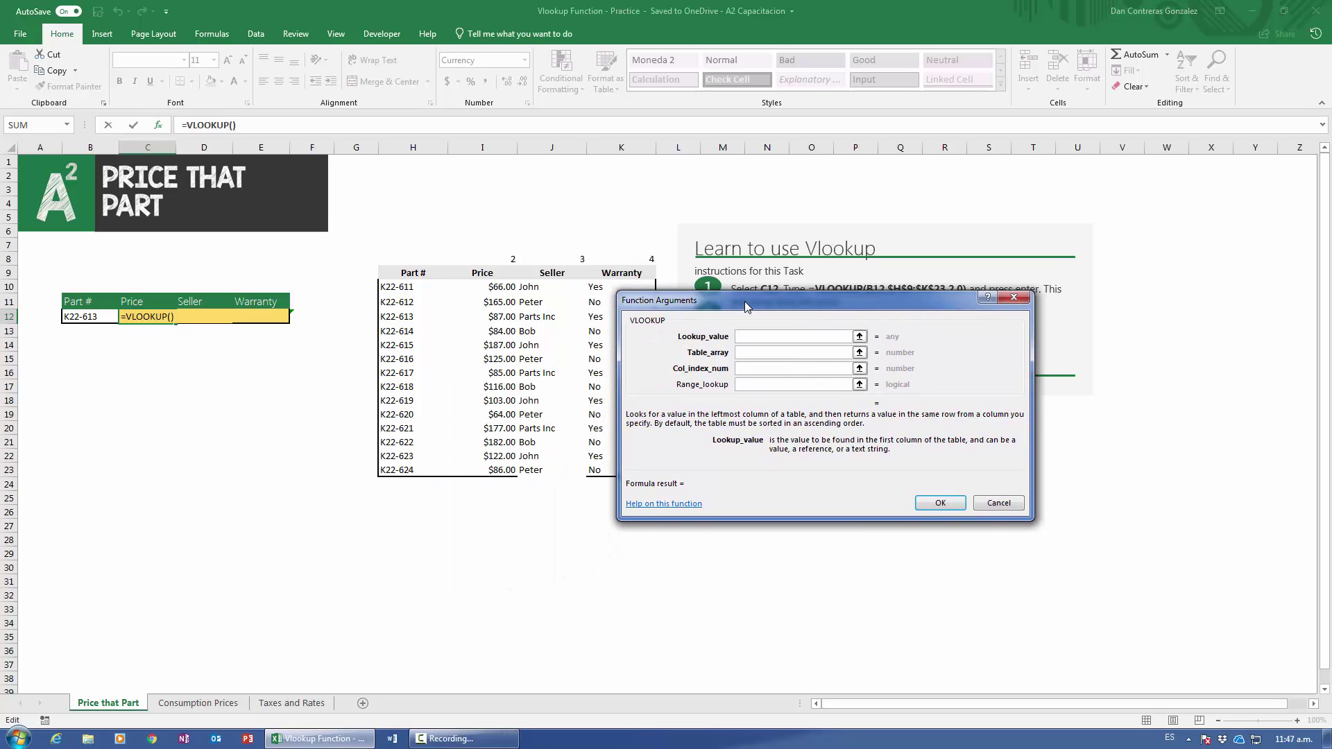
{"action": "left_click_drag", "start_coordinate": [745, 303], "coordinate": [724, 291]}
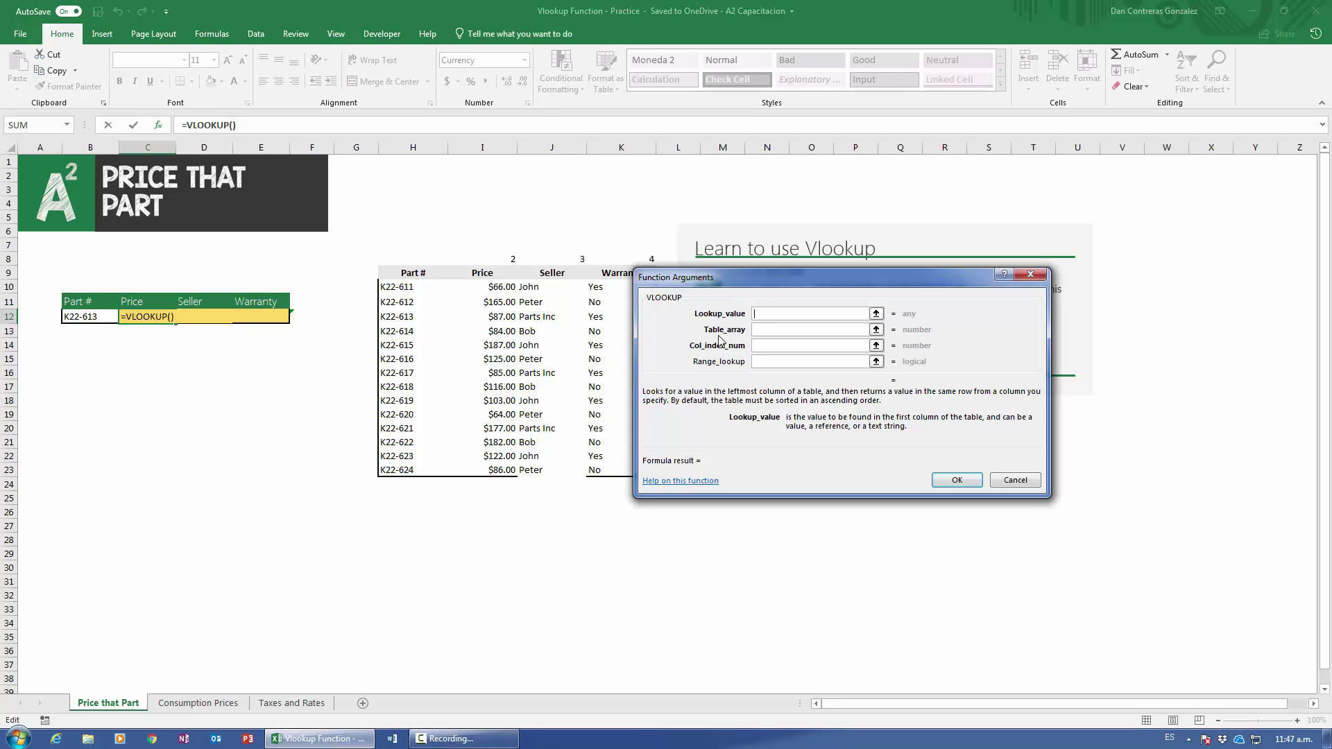
{"action": "left_click_drag", "start_coordinate": [746, 291], "coordinate": [199, 369]}
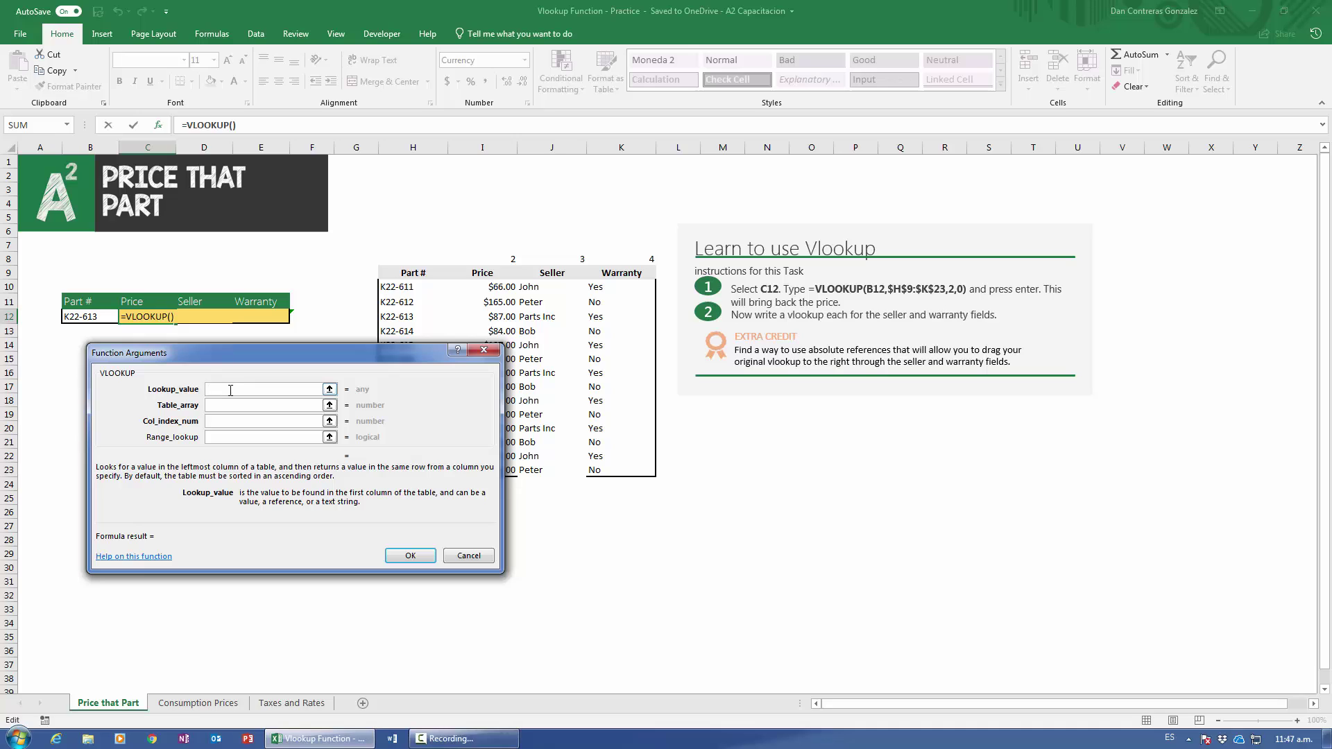
{"action": "left_click_drag", "start_coordinate": [260, 360], "coordinate": [238, 409]}
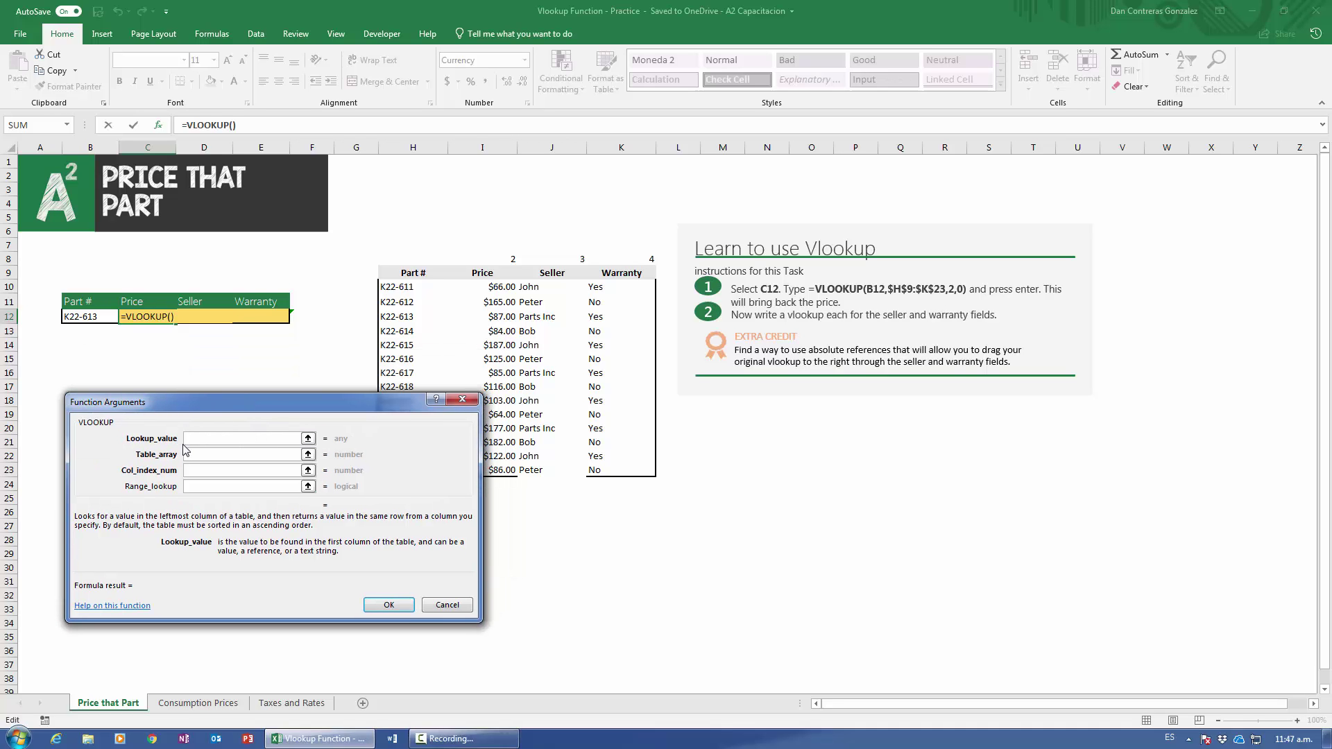
{"action": "left_click", "coordinate": [100, 320]}
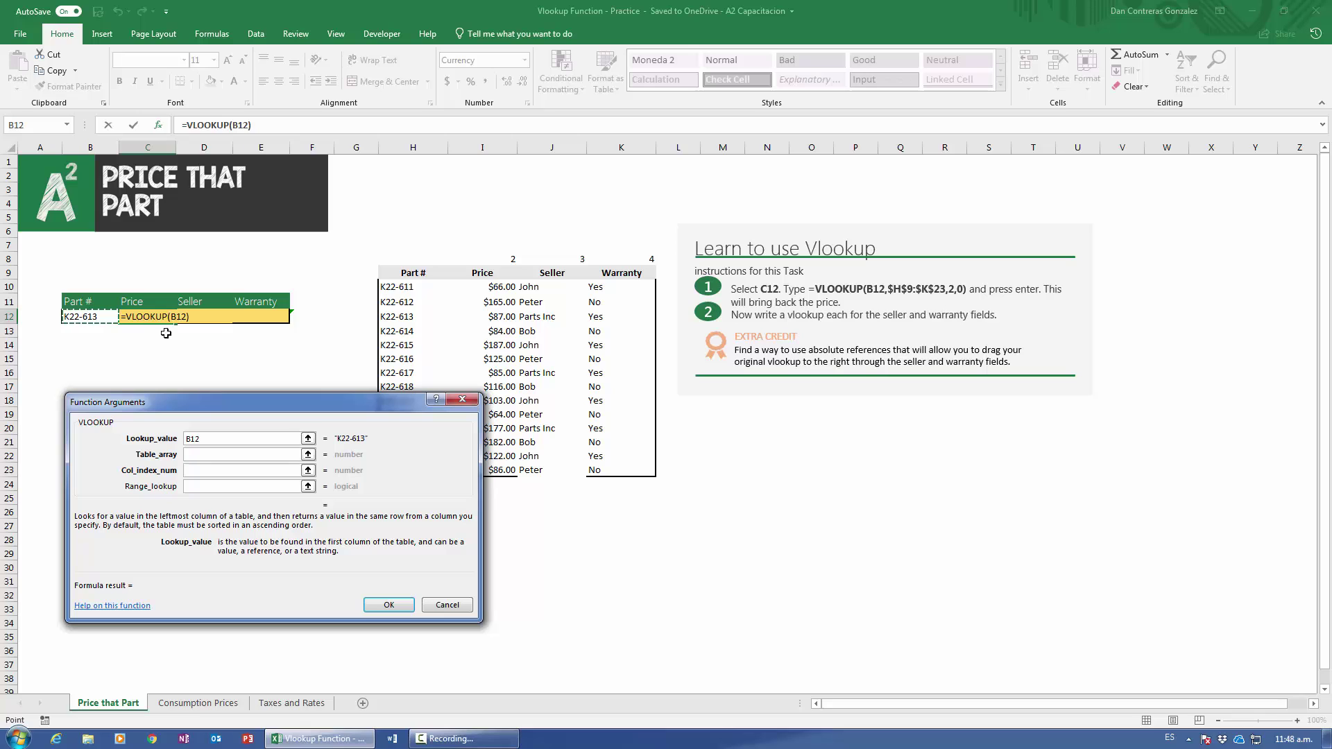
Set the VLOOKUP's table array to the parts table with absolute references, $H$9:$K$23.
{"action": "left_click_drag", "start_coordinate": [190, 404], "coordinate": [381, 486]}
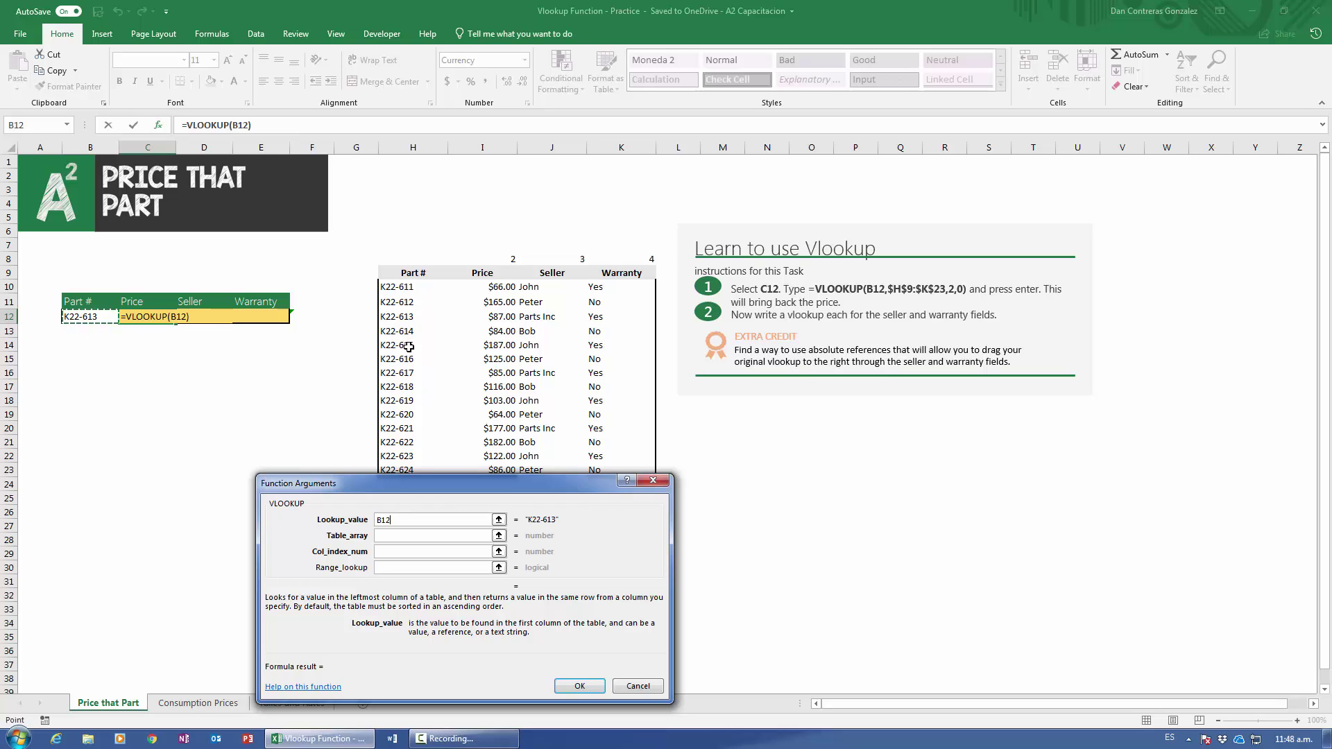
{"action": "left_click", "coordinate": [493, 316]}
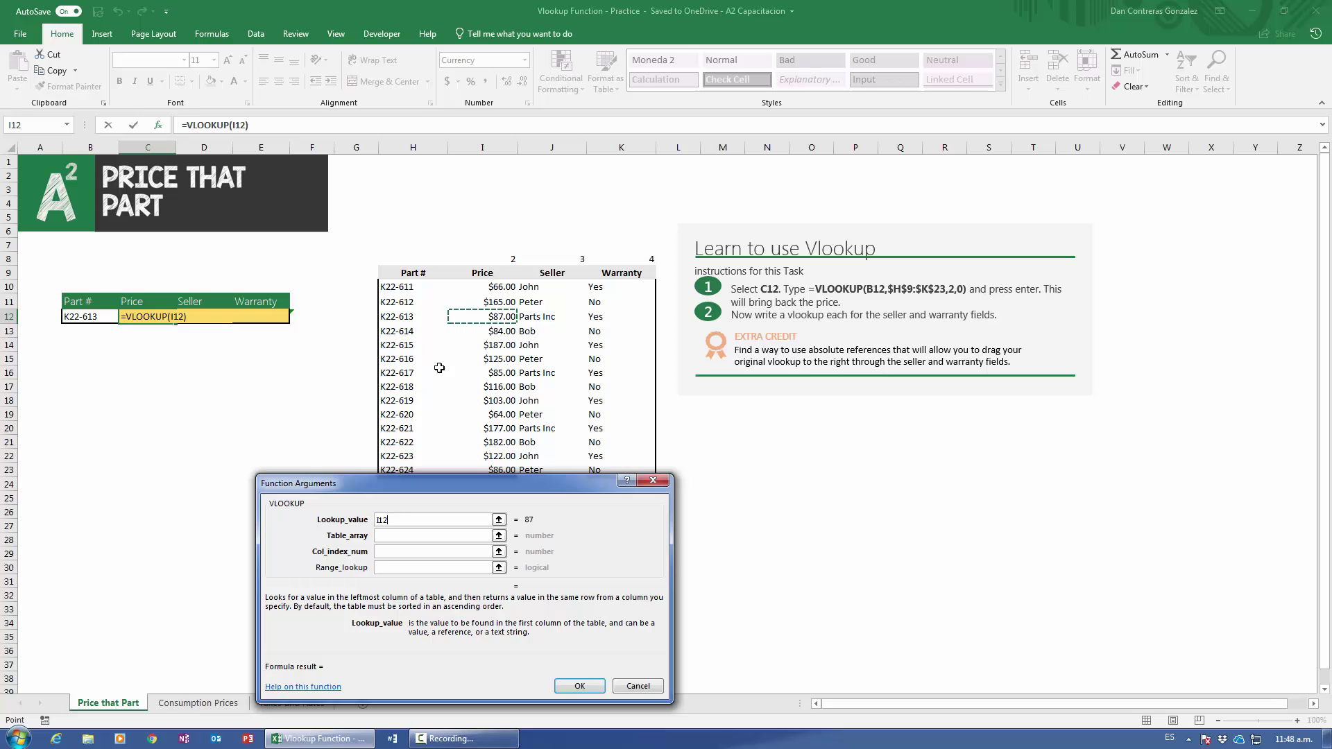
{"action": "left_click_drag", "start_coordinate": [413, 273], "coordinate": [645, 442]}
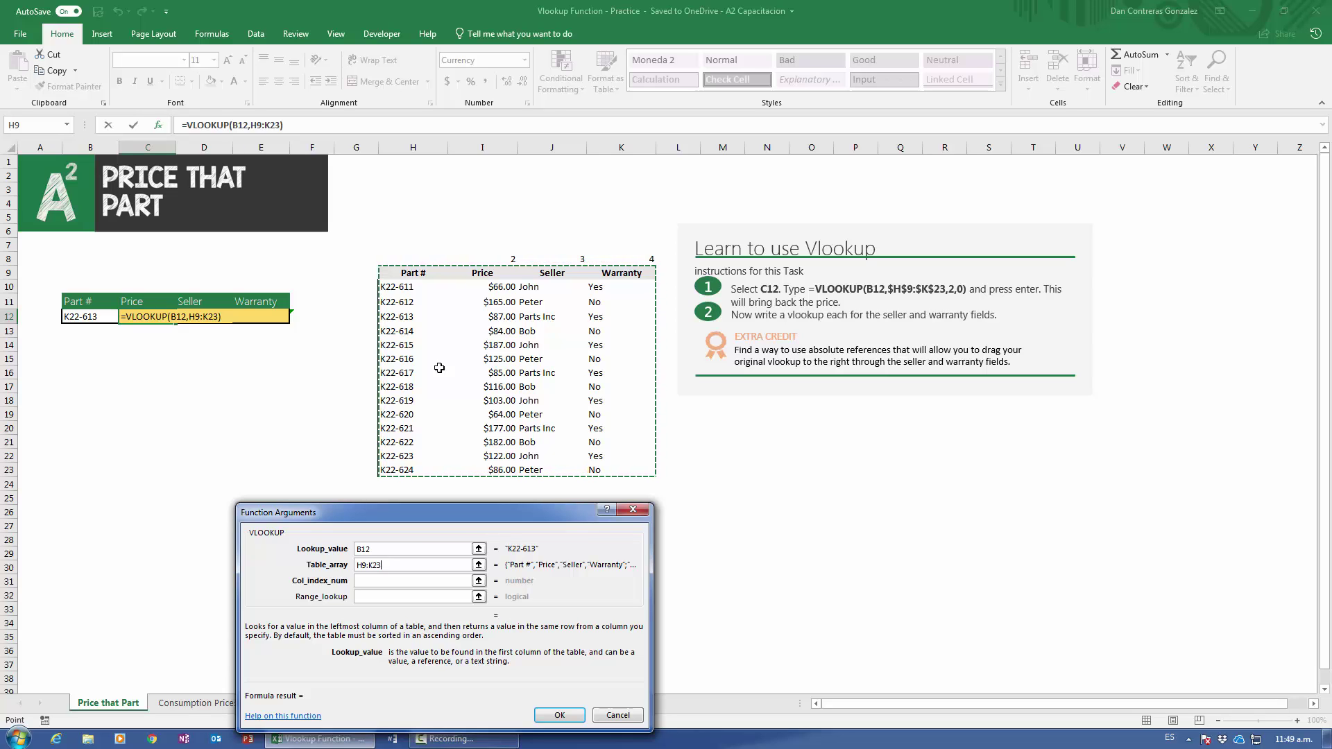
{"action": "key", "text": "F4"}
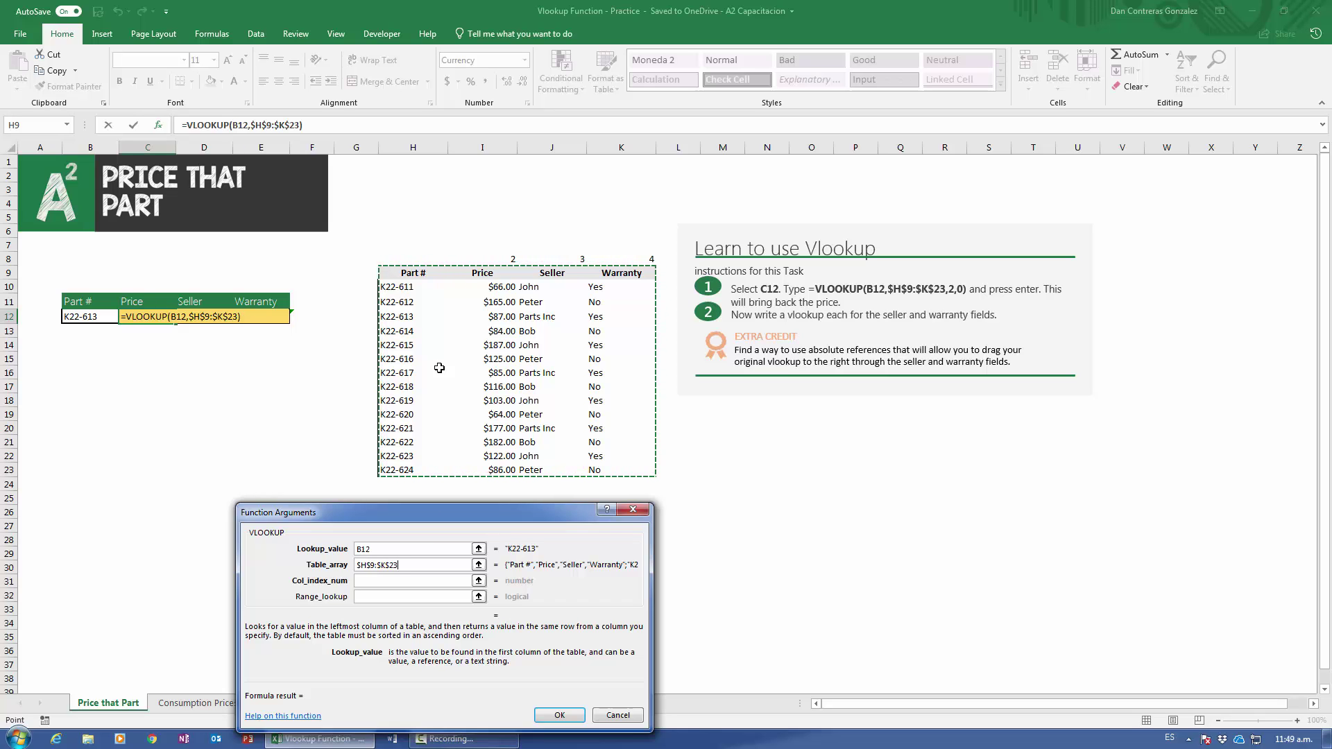
Set the column index to 2 and the range lookup to 0, and complete the price formula.
{"action": "key", "text": "Tab"}
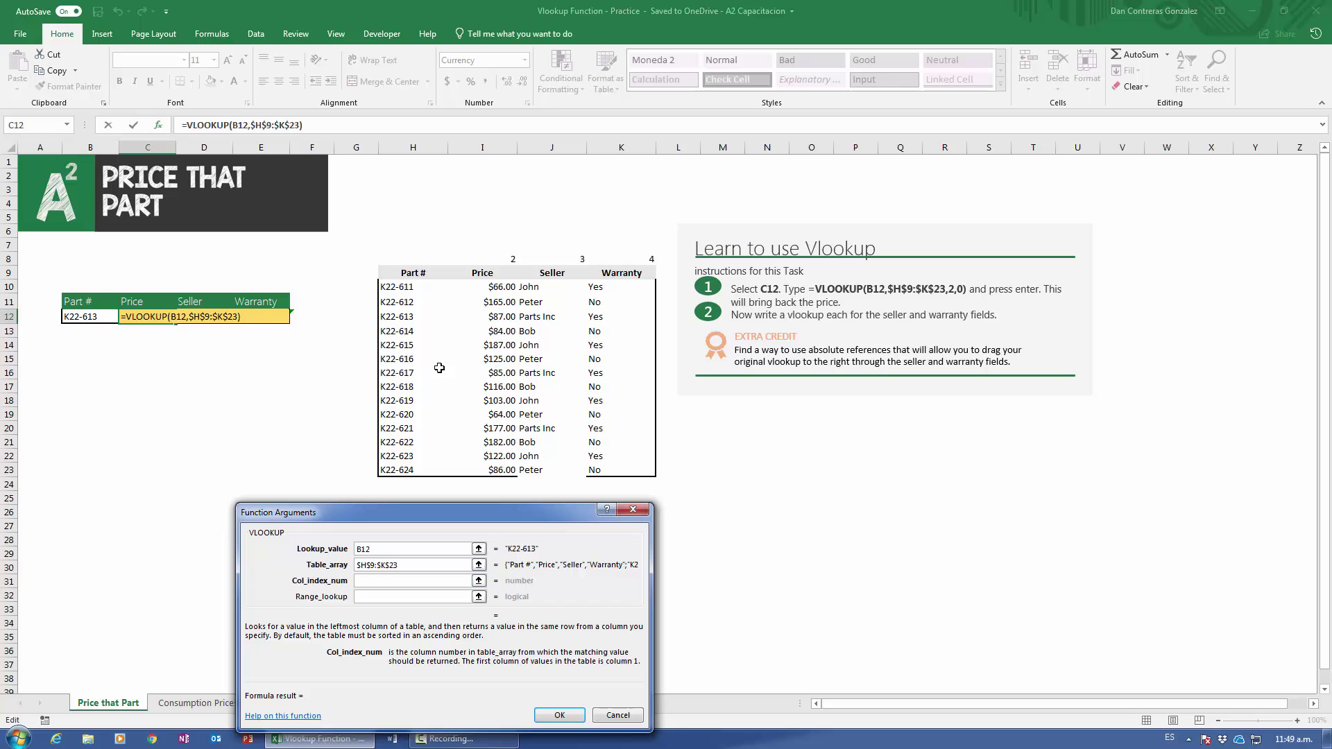
{"action": "type", "text": "2"}
{"action": "key", "text": "Tab"}
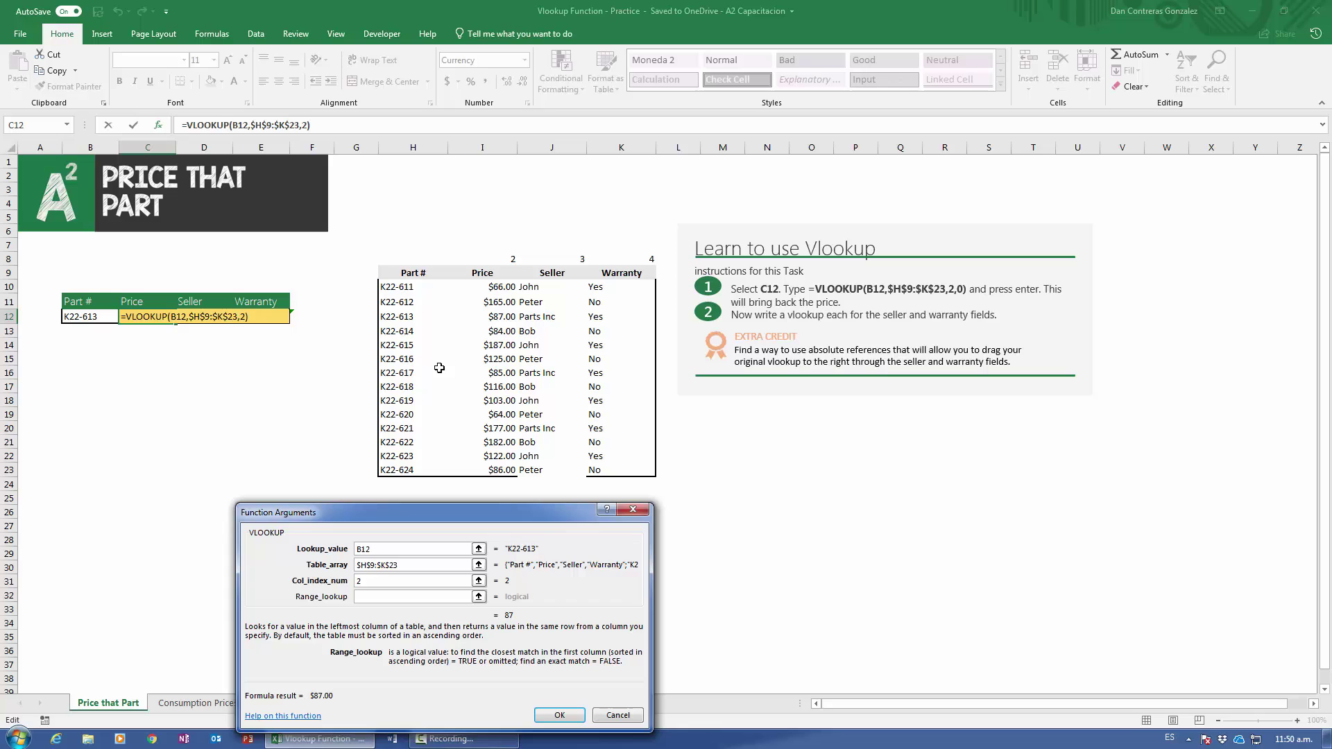
{"action": "type", "text": "0"}
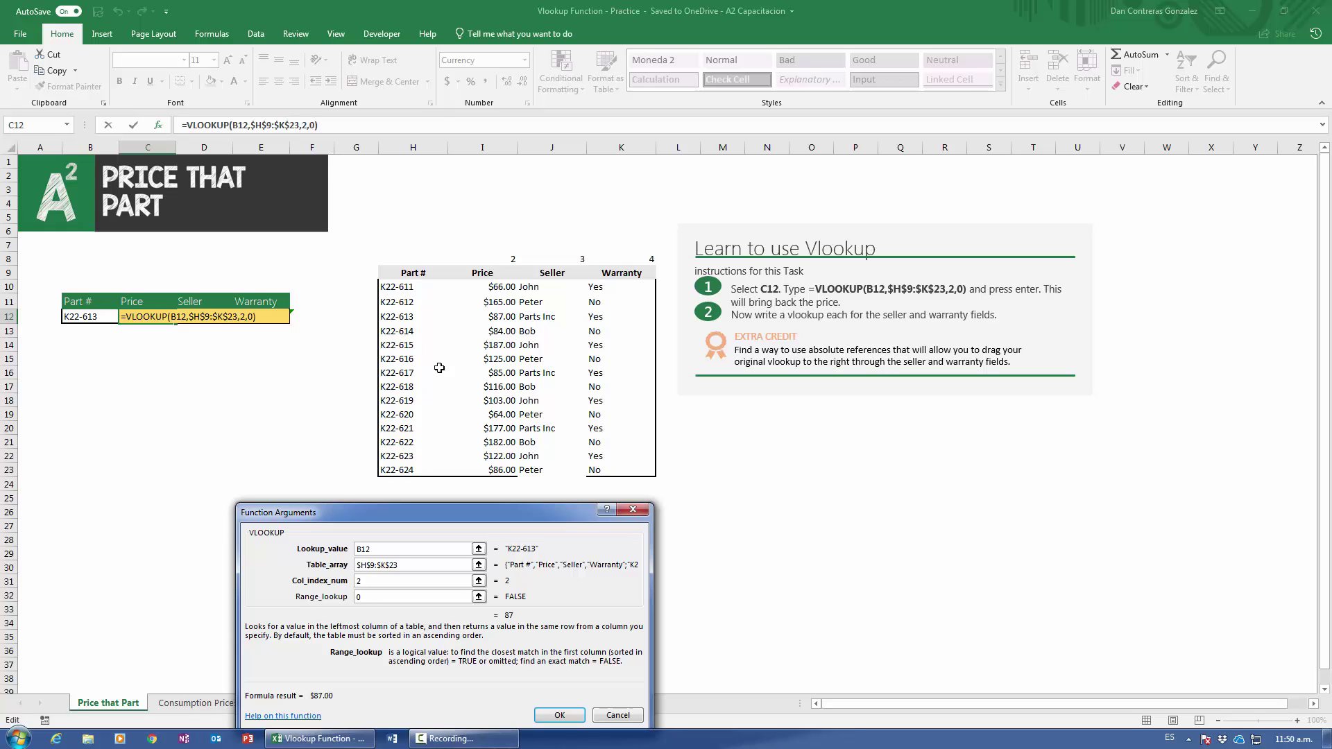
{"action": "left_click_drag", "start_coordinate": [292, 512], "coordinate": [432, 439]}
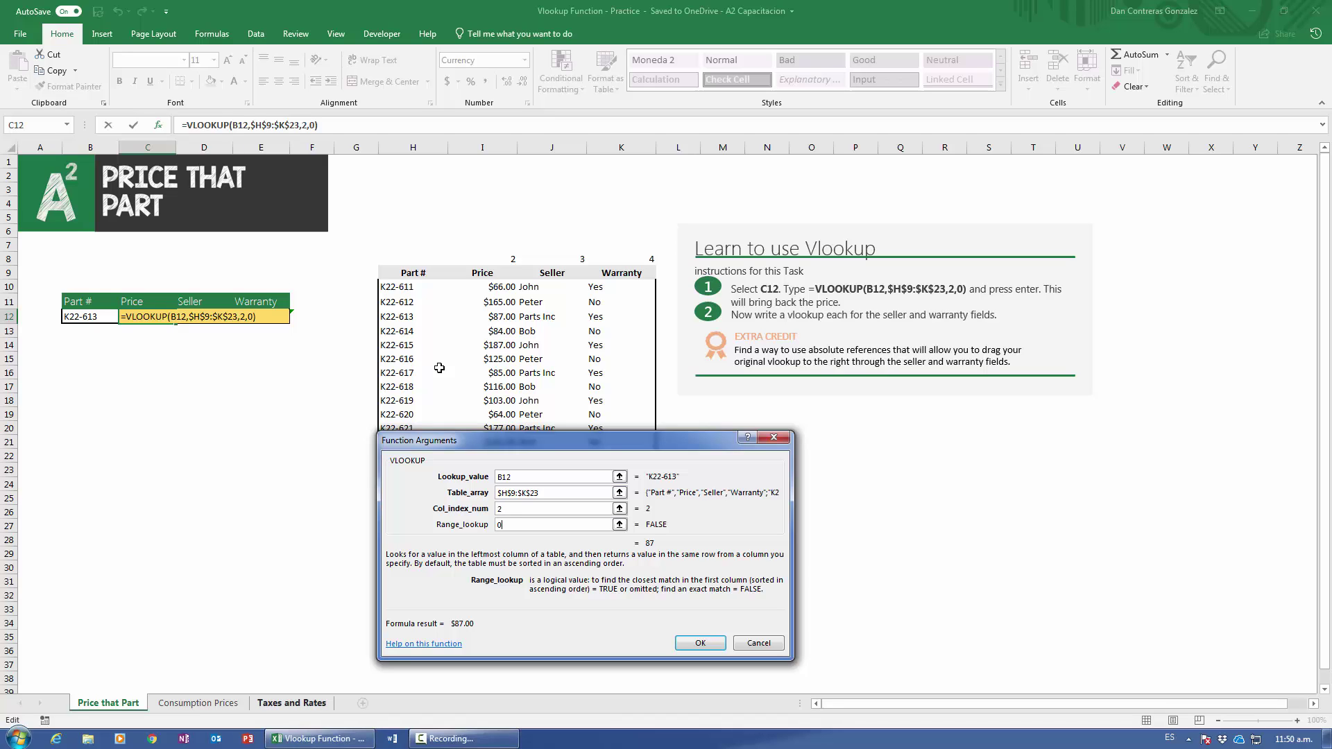
{"action": "key", "text": "Return"}
{"action": "left_click", "coordinate": [204, 400]}
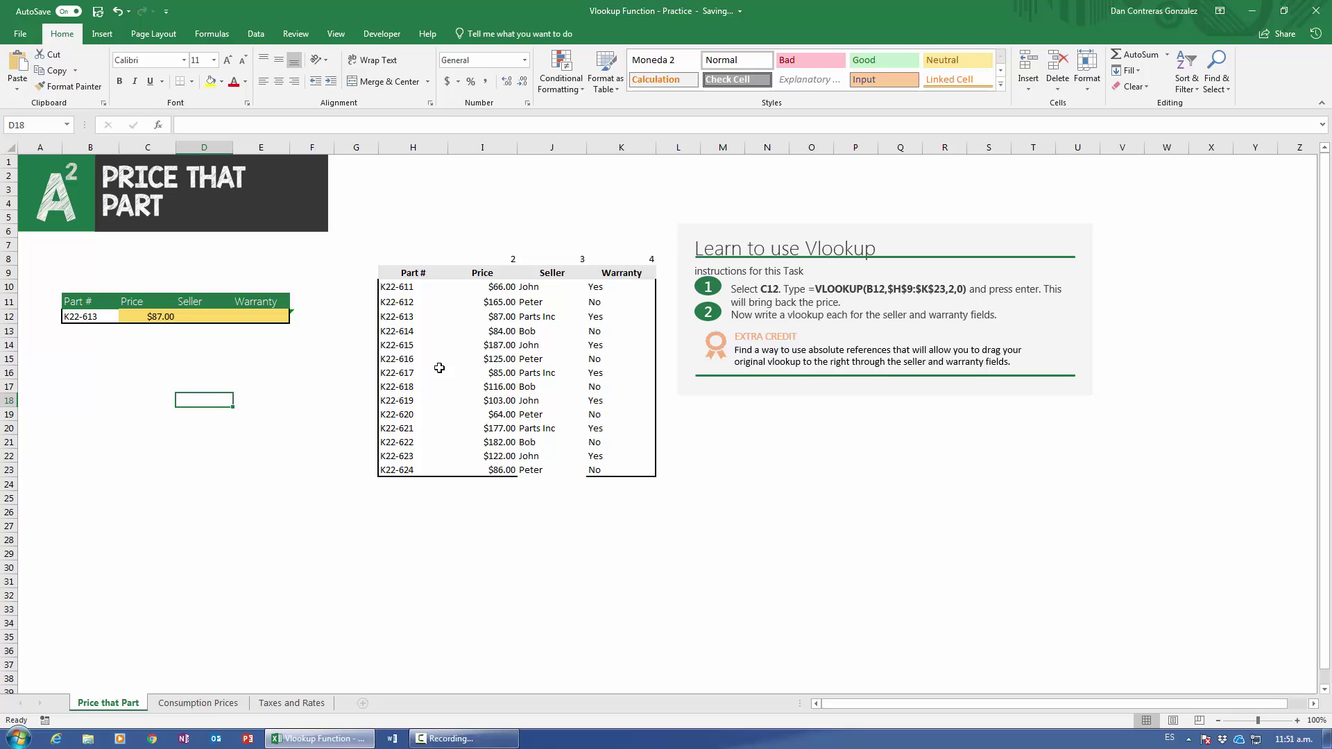
Test the price lookup by picking part K22-622 from the part number choices in B12.
{"action": "key", "text": "Up"}
{"action": "key", "text": "Up"}
{"action": "key", "text": "Up"}
{"action": "key", "text": "Up"}
{"action": "key", "text": "Up"}
{"action": "key", "text": "Up"}
{"action": "key", "text": "Left"}
{"action": "key", "text": "Left"}
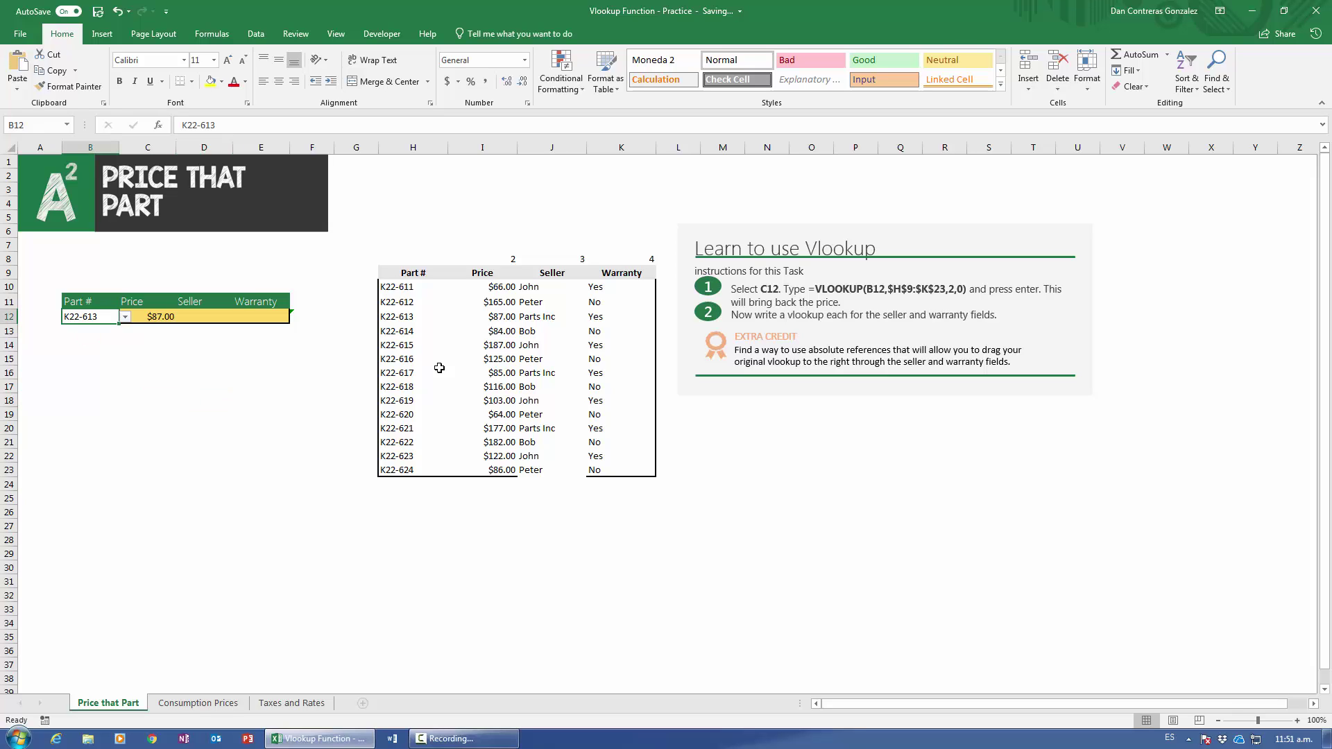
{"action": "key", "text": "alt+Down"}
{"action": "key", "text": "Down"}
{"action": "key", "text": "Down"}
{"action": "key", "text": "Down"}
{"action": "key", "text": "Down"}
{"action": "key", "text": "Down"}
{"action": "key", "text": "Down"}
{"action": "key", "text": "Down"}
{"action": "key", "text": "Down"}
{"action": "key", "text": "Down"}
{"action": "key", "text": "Return"}
{"action": "key", "text": "Right"}
{"action": "key", "text": "Left"}
{"action": "key", "text": "Right"}
{"action": "key", "text": "Left"}
Test the price lookup with parts K22-623 and K22-624 in B12.
{"action": "key", "text": "alt+Down"}
{"action": "key", "text": "Down"}
{"action": "key", "text": "Return"}
{"action": "key", "text": "alt+Down"}
{"action": "key", "text": "Down"}
{"action": "key", "text": "Return"}
{"action": "key", "text": "alt+Down"}
{"action": "key", "text": "Return"}
Choose K22-619 as the part number in B12.
{"action": "key", "text": "alt+Down"}
{"action": "key", "text": "Up"}
{"action": "key", "text": "Up"}
{"action": "key", "text": "Up"}
{"action": "key", "text": "Up"}
{"action": "key", "text": "Up"}
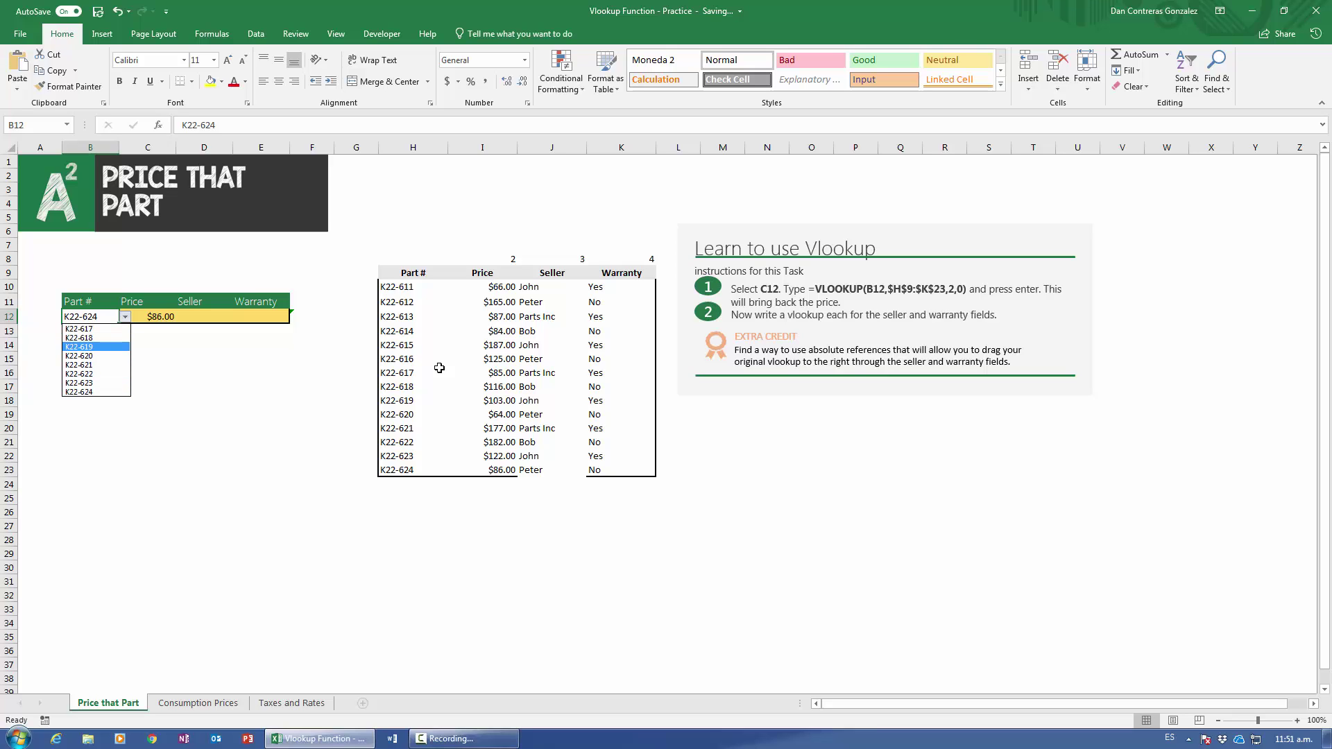
{"action": "key", "text": "Return"}
{"action": "key", "text": "Right"}
{"action": "key", "text": "Down"}
{"action": "key", "text": "Down"}
{"action": "key", "text": "Down"}
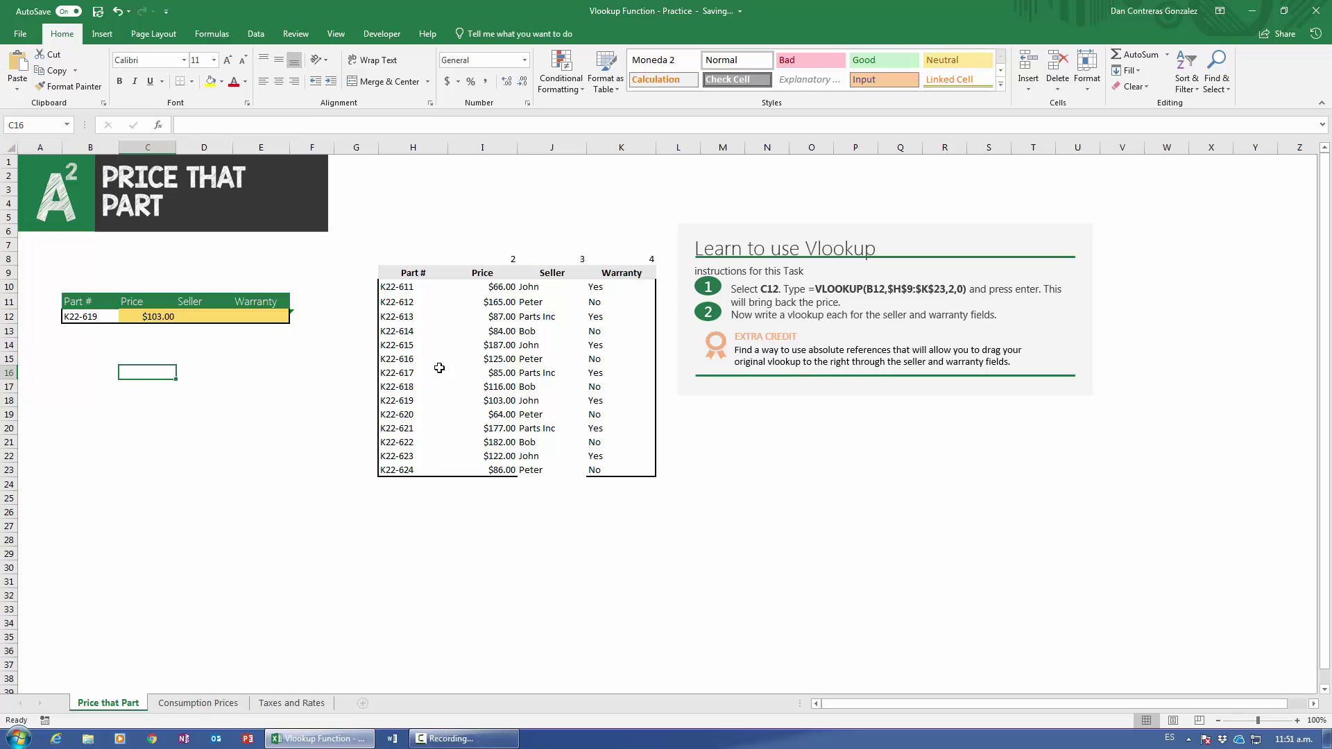
Increase the font size of Seller cell D12 to 26.
{"action": "key", "text": "Right"}
{"action": "key", "text": "Up"}
{"action": "key", "text": "Up"}
{"action": "key", "text": "Up"}
{"action": "key", "text": "Up"}
{"action": "key", "text": "Right"}
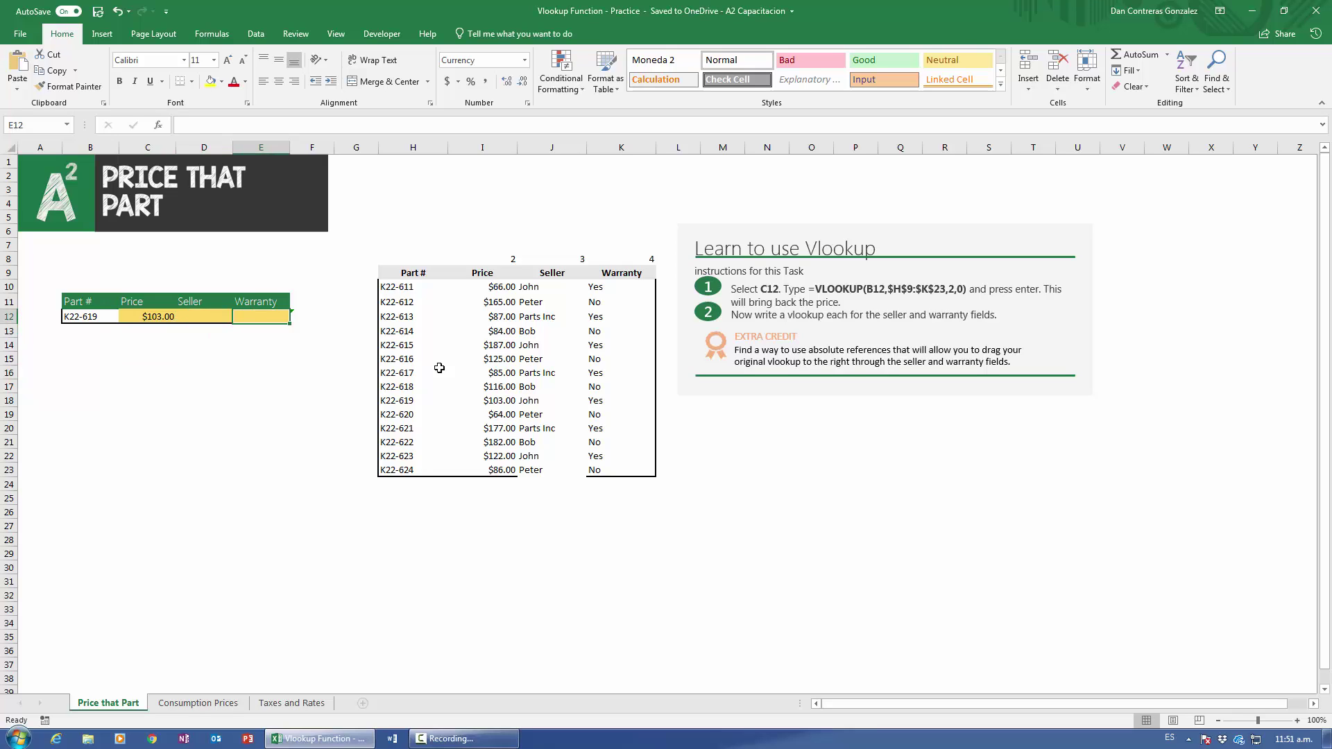
{"action": "key", "text": "Left"}
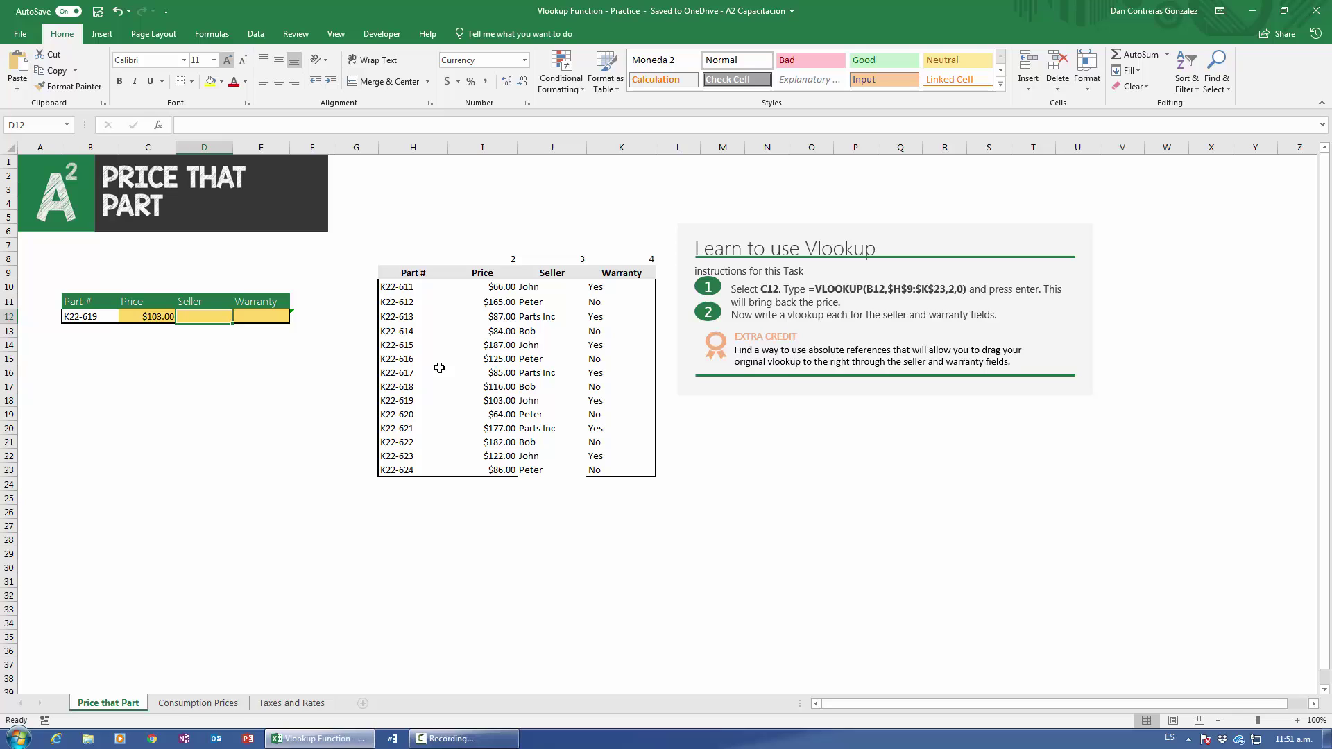
{"action": "key", "text": "ctrl+shift+period"}
{"action": "key", "text": "ctrl+shift+period"}
{"action": "key", "text": "ctrl+shift+period"}
{"action": "key", "text": "ctrl+shift+period"}
{"action": "key", "text": "ctrl+shift+period"}
{"action": "key", "text": "ctrl+shift+period"}
{"action": "key", "text": "ctrl+shift+period"}
{"action": "key", "text": "ctrl+shift+period"}
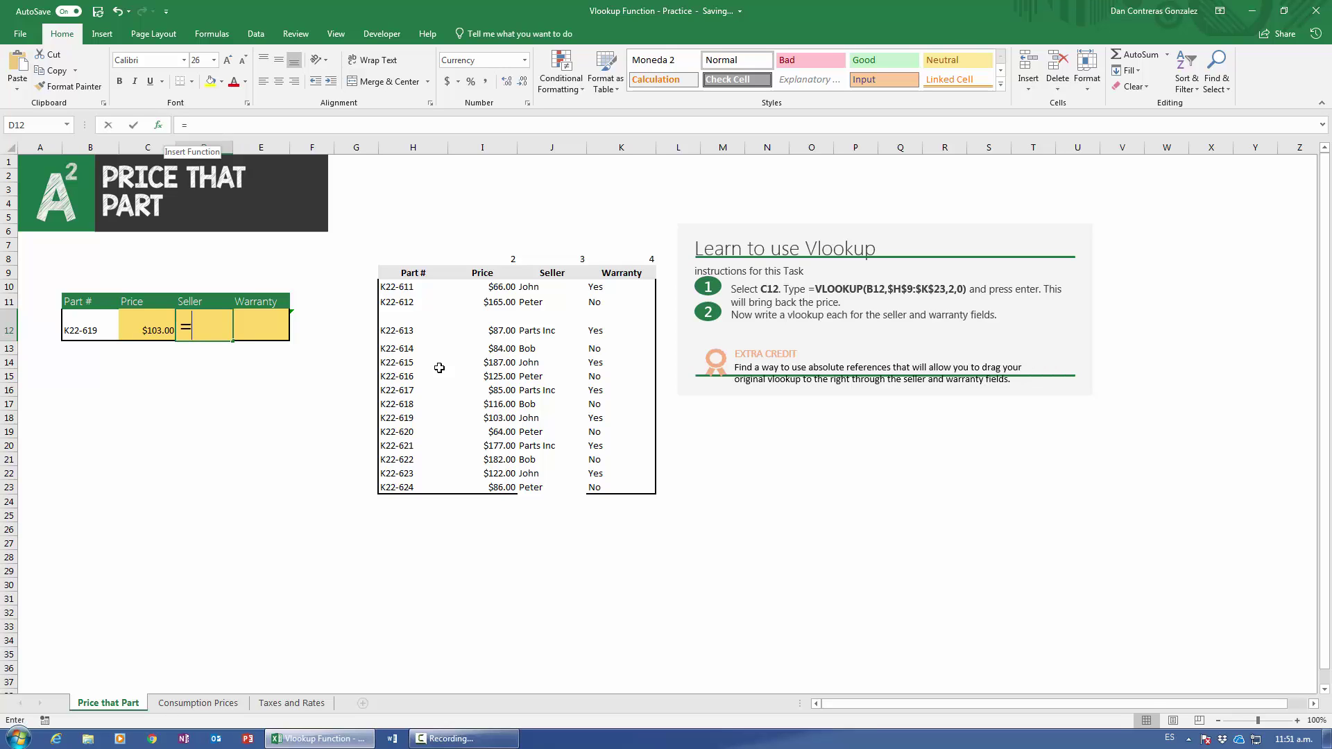
Start a VLOOKUP formula directly in Seller cell D12 with B12 as the lookup value.
{"action": "type", "text": "="}
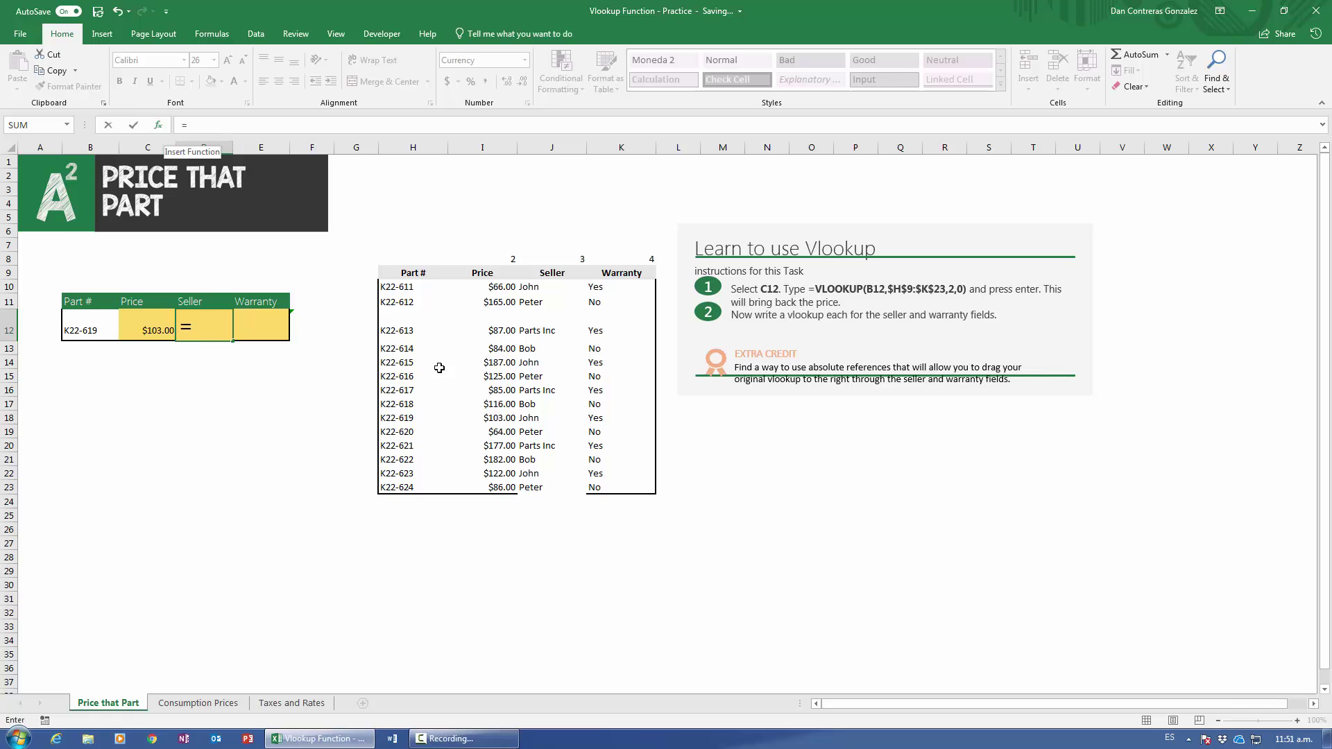
{"action": "type", "text": "vlookup("}
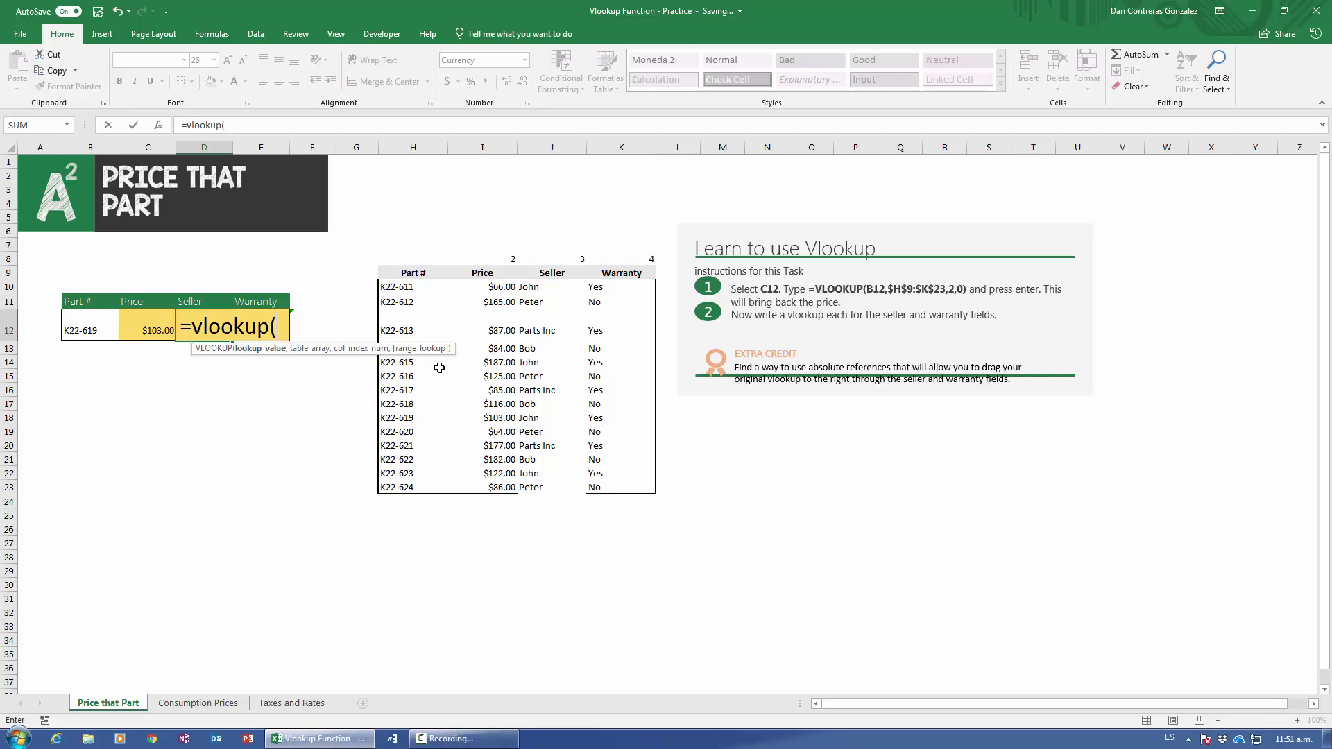
{"action": "key", "text": "Left"}
{"action": "key", "text": "Left"}
{"action": "type", "text": ","}
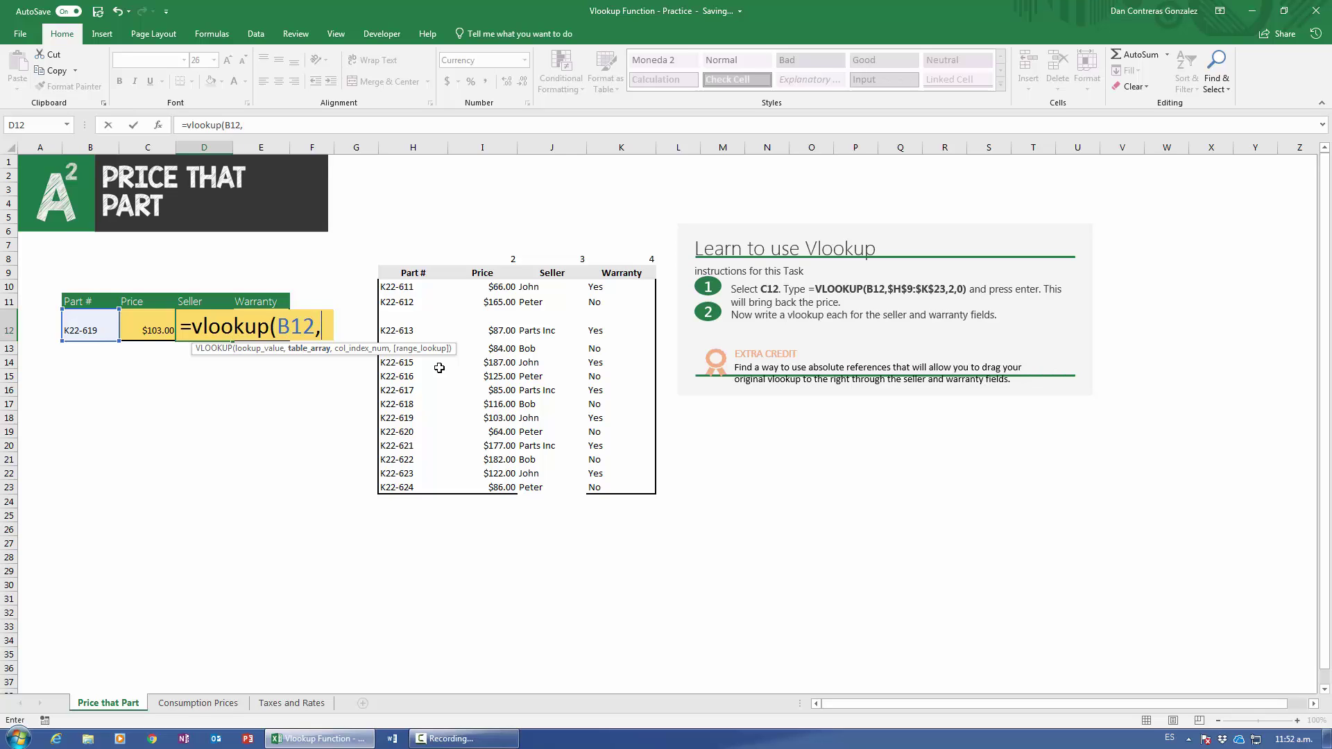
Select the whole parts table H9:K23 as the table array of the seller formula.
{"action": "key", "text": "Right"}
{"action": "key", "text": "Right"}
{"action": "key", "text": "Right"}
{"action": "key", "text": "Right"}
{"action": "key", "text": "Up"}
{"action": "key", "text": "Up"}
{"action": "key", "text": "Up"}
{"action": "key", "text": "ctrl+shift+Right"}
{"action": "key", "text": "ctrl+shift+Down"}
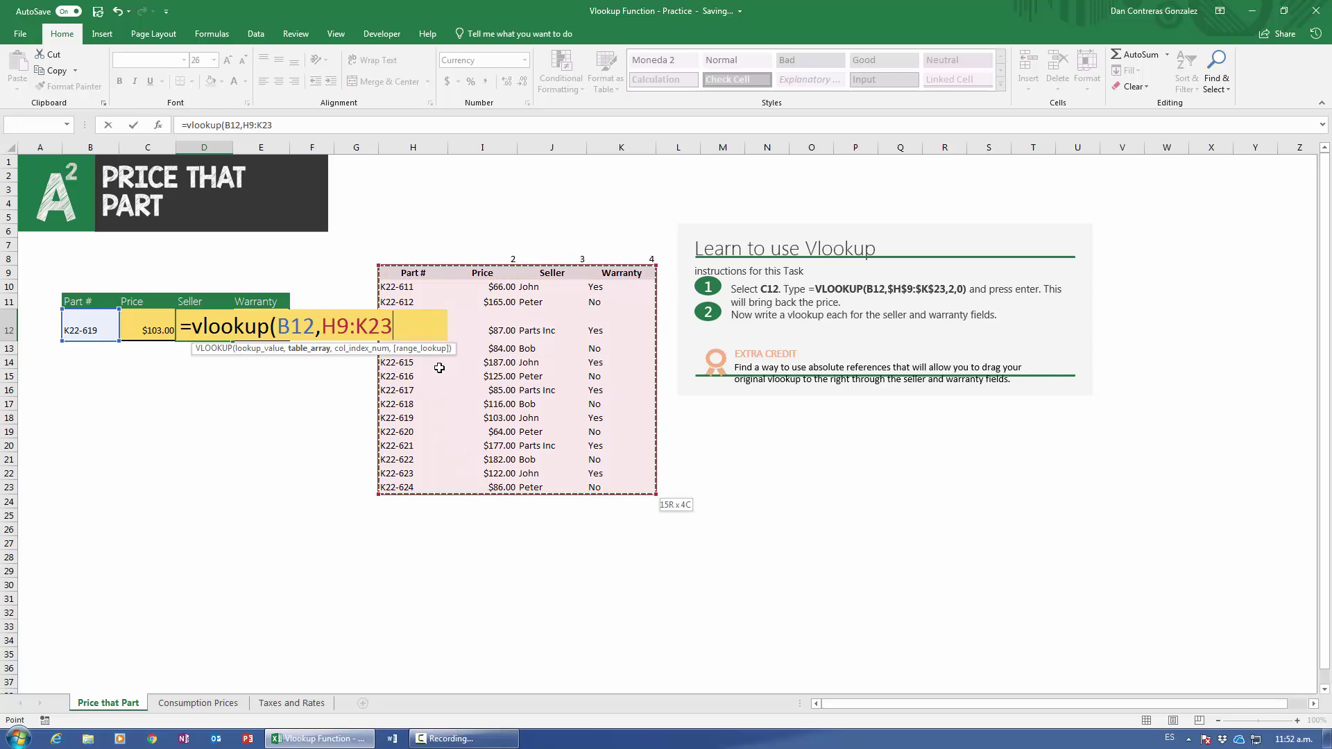
Complete the seller VLOOKUP in D12 with the table array locked as $H$9:$K$23, column index 3 and exact match 0.
{"action": "key", "text": "F4"}
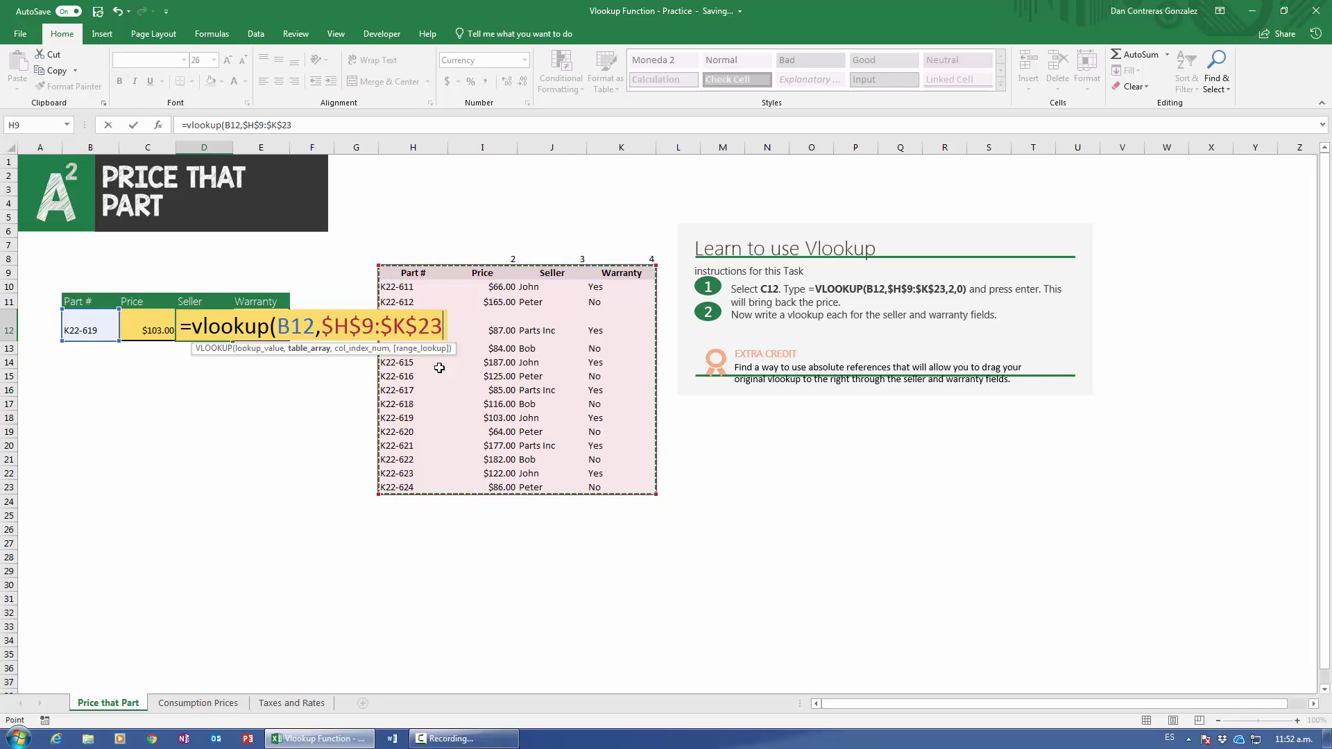
{"action": "type", "text": ","}
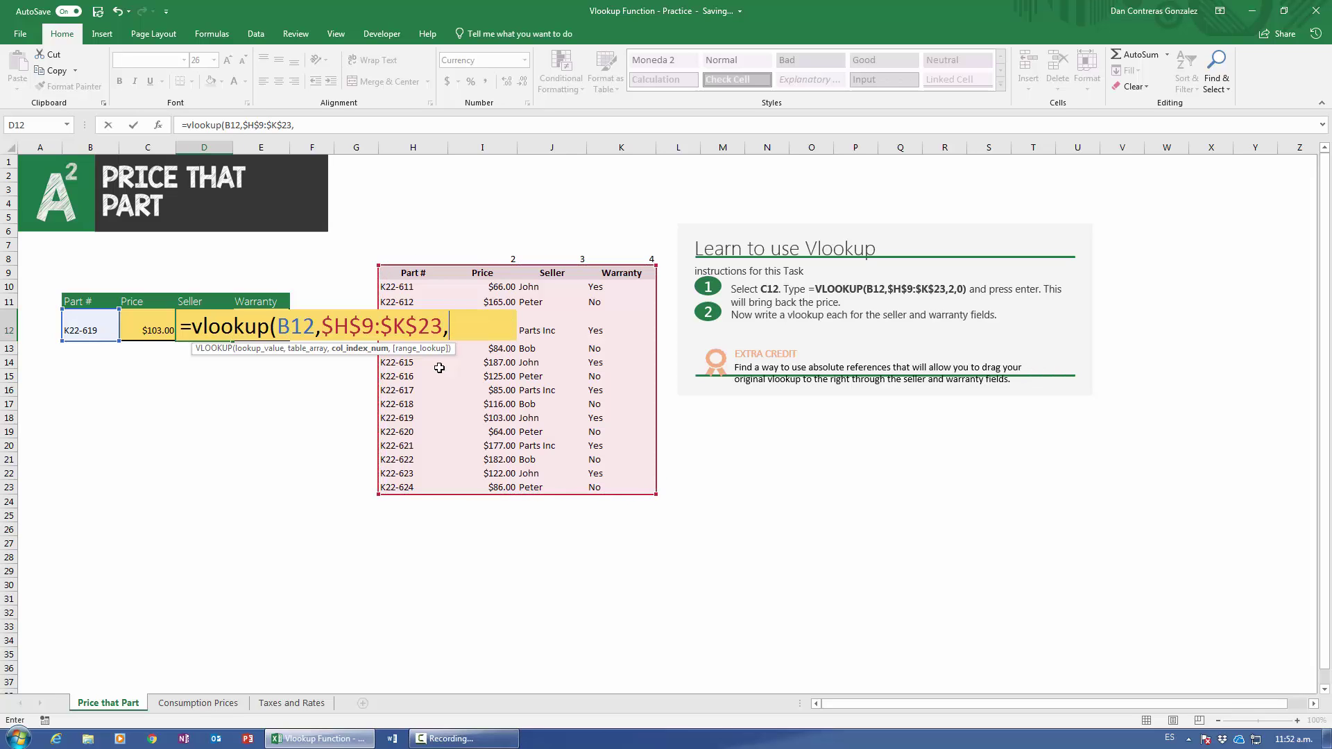
{"action": "type", "text": "3,0'"}
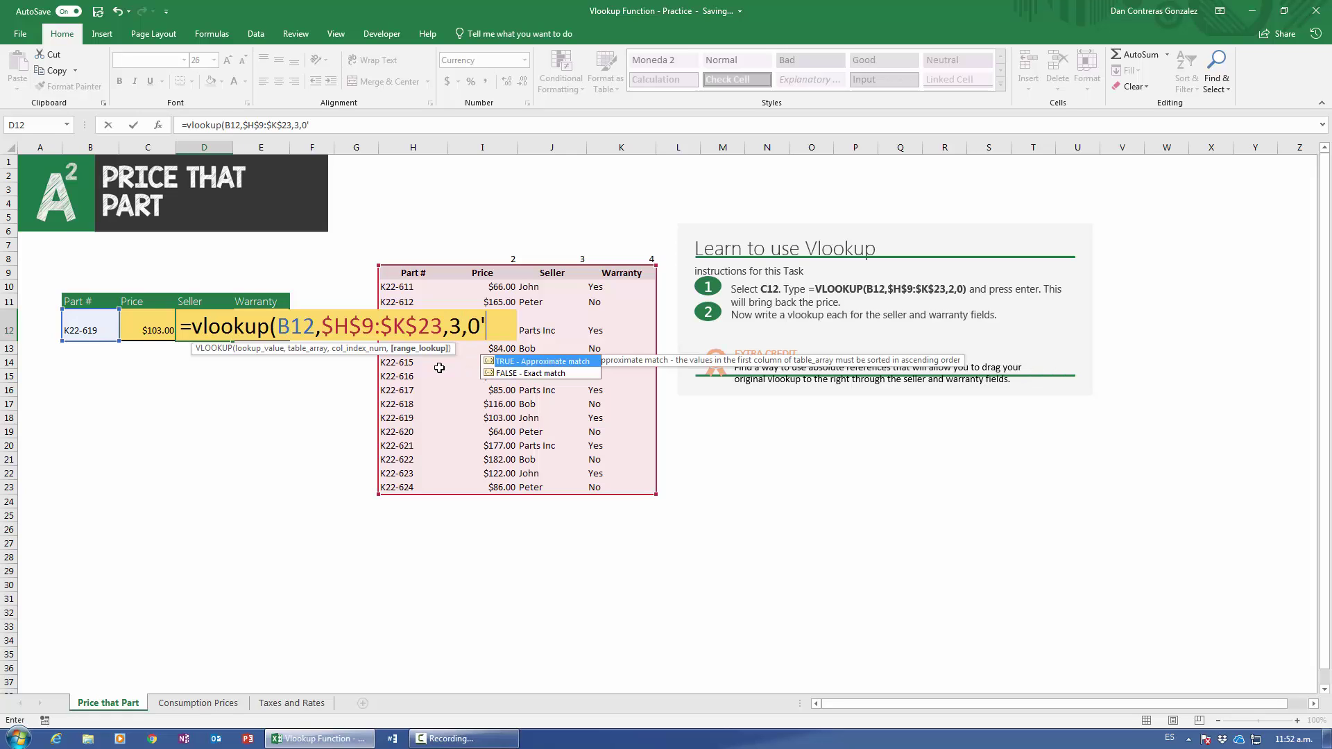
{"action": "key", "text": "BackSpace"}
{"action": "type", "text": ")"}
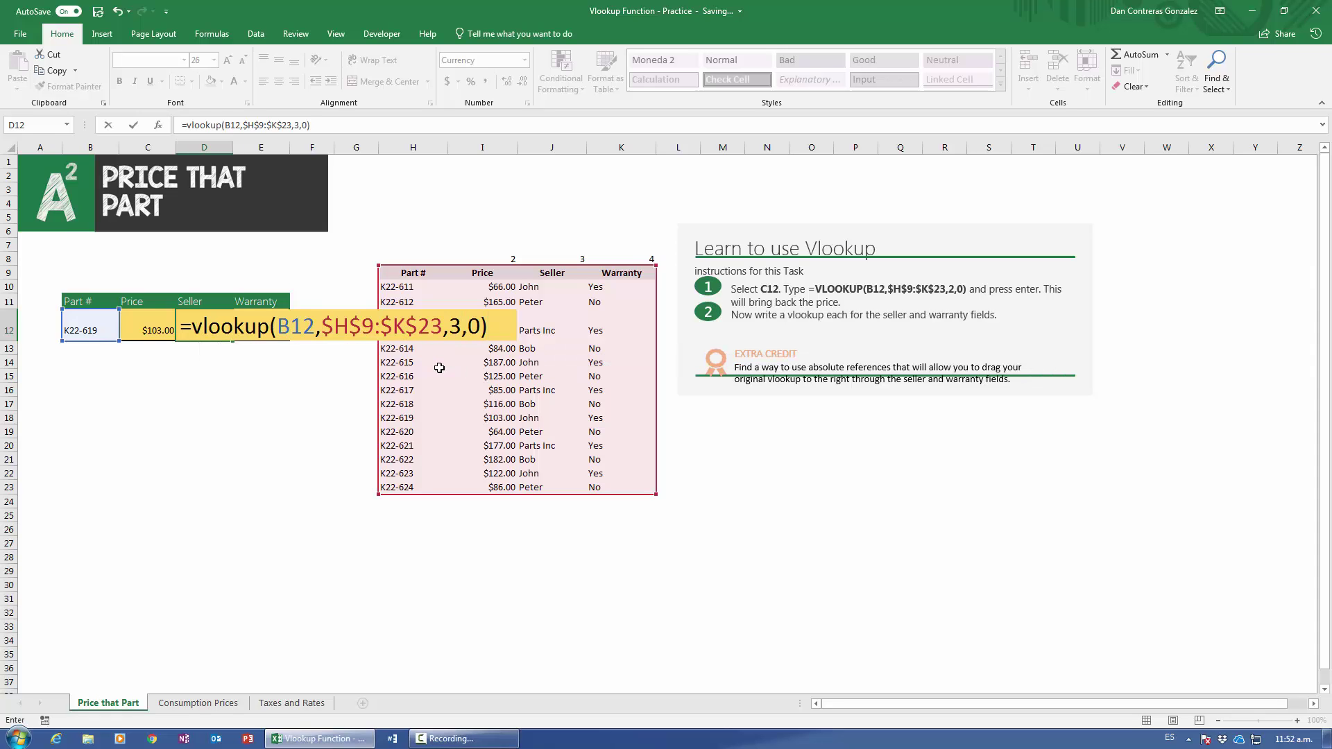
{"action": "key", "text": "Return"}
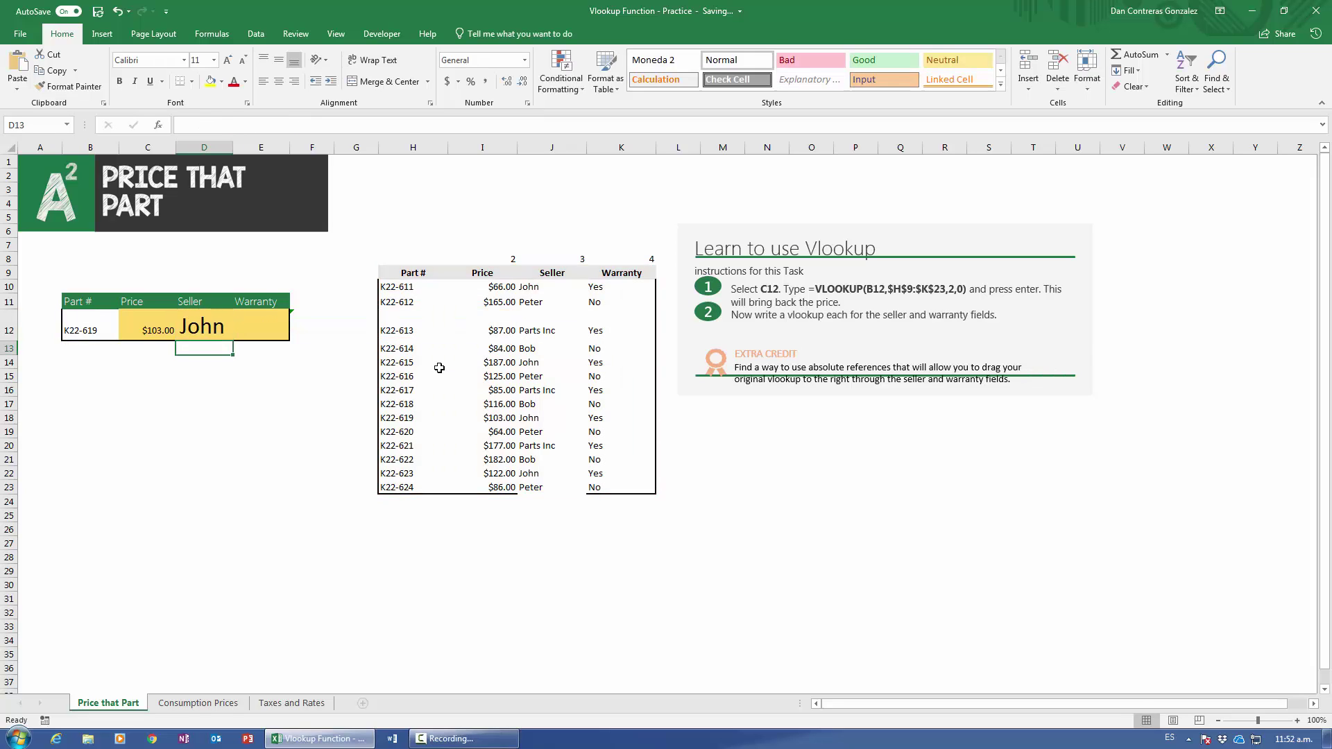
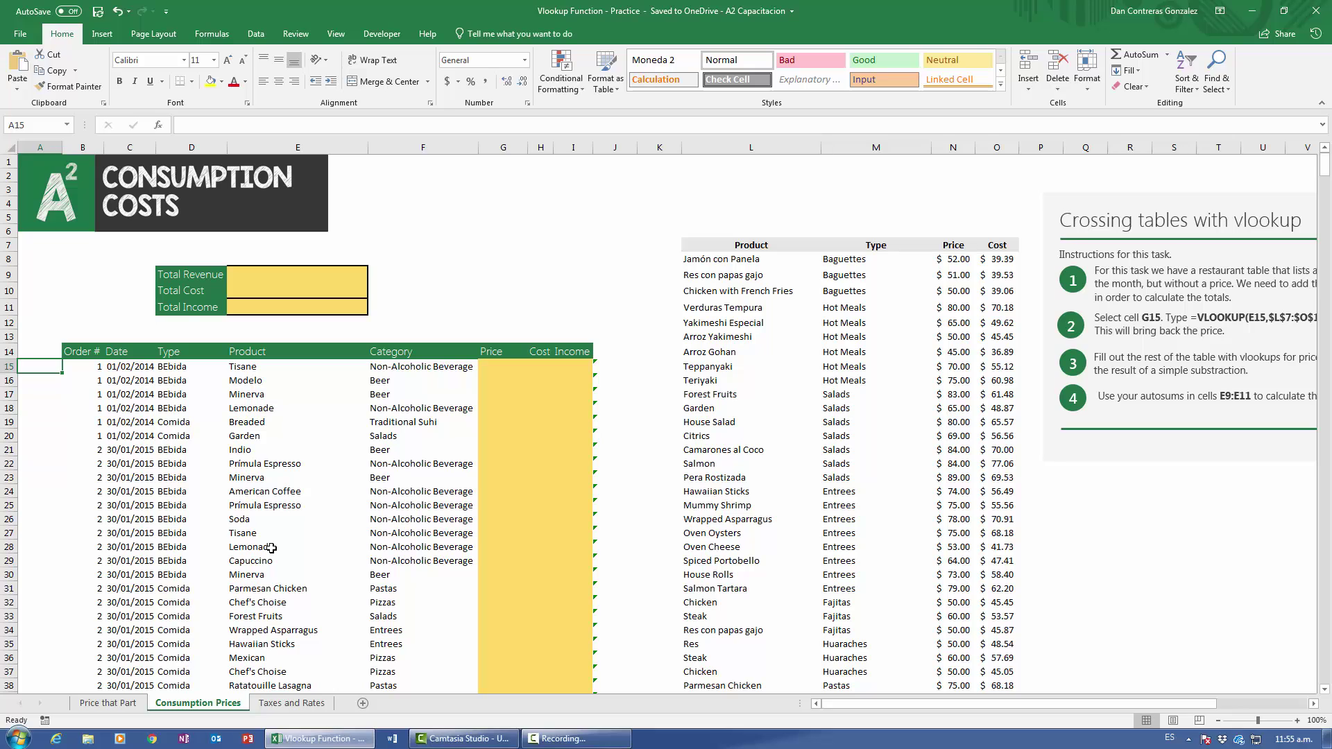
Examine the orders table on the Consumption Prices sheet, including its product entries, empty price, cost and income columns, and the totals cells.
{"action": "left_click", "coordinate": [292, 392]}
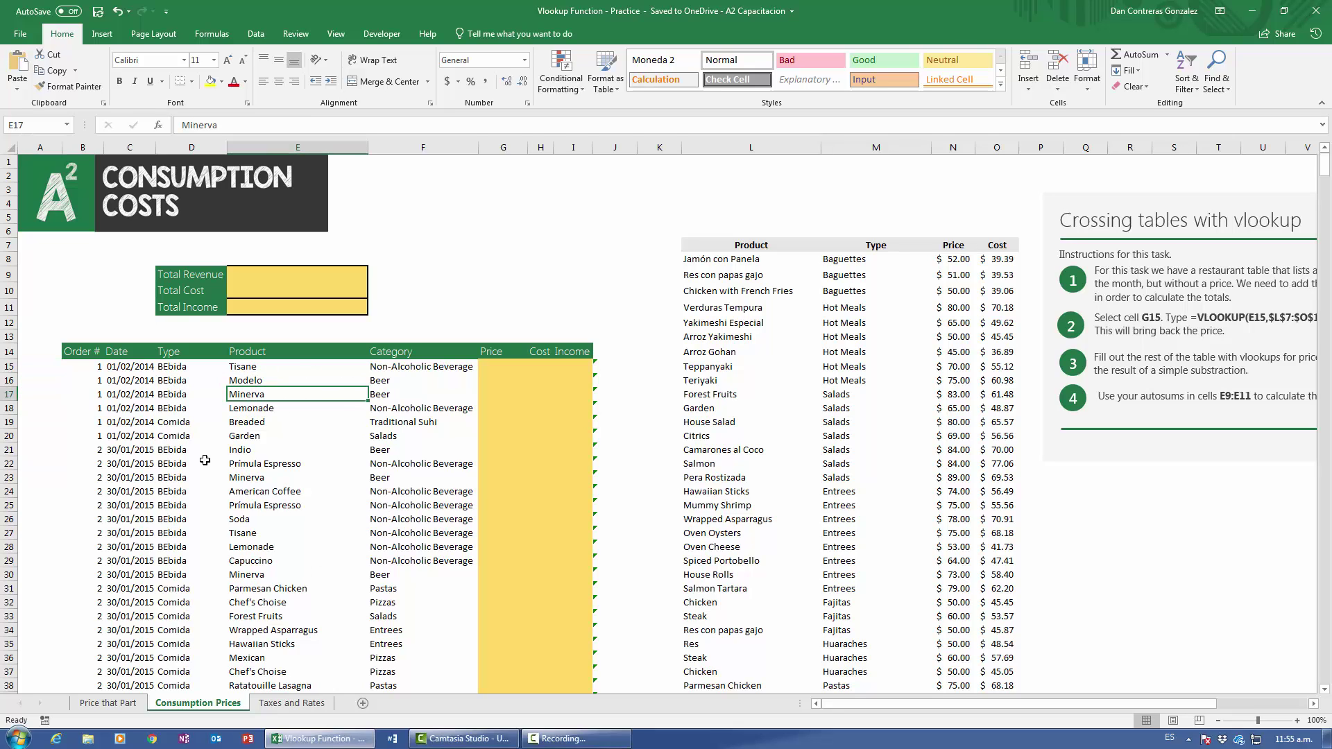
{"action": "scroll", "coordinate": [242, 567], "scroll_direction": "down", "scroll_amount": 6}
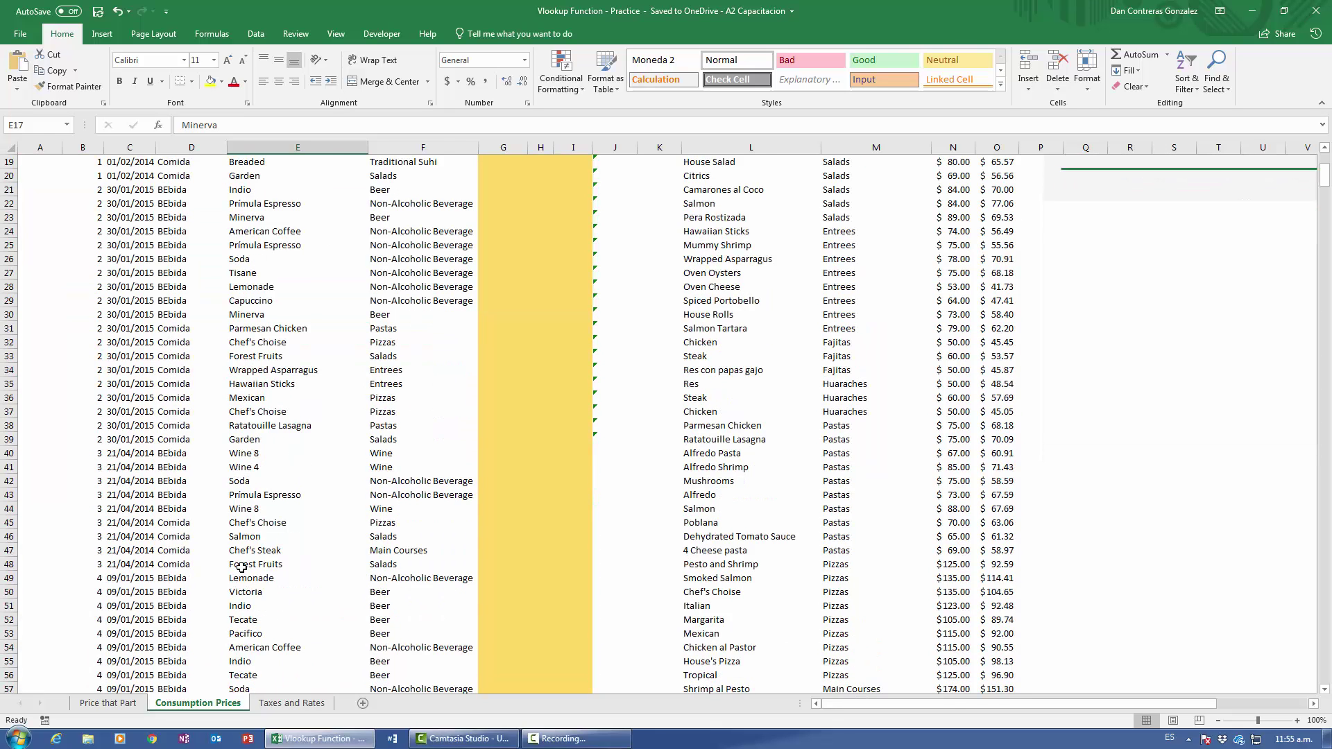
{"action": "scroll", "coordinate": [242, 567], "scroll_direction": "up", "scroll_amount": 6}
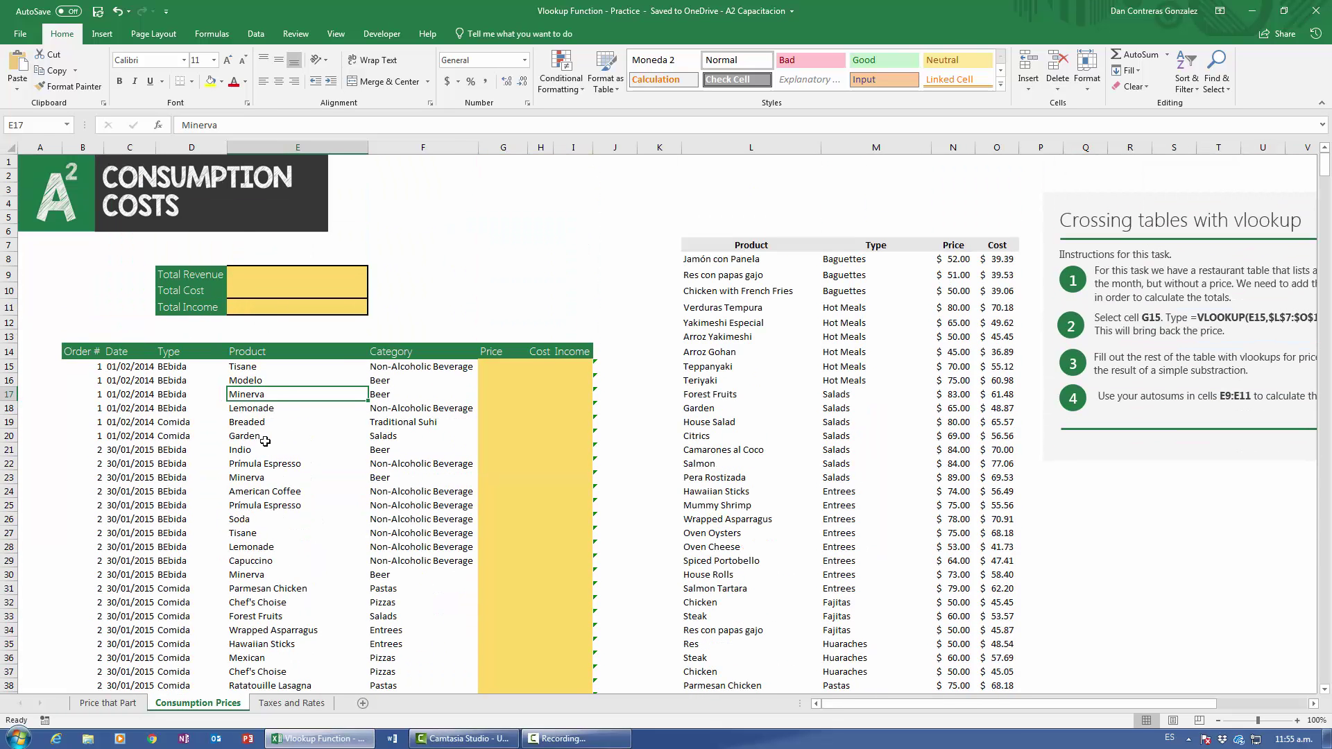
{"action": "left_click", "coordinate": [270, 368]}
{"action": "left_click", "coordinate": [264, 393]}
{"action": "left_click", "coordinate": [269, 412]}
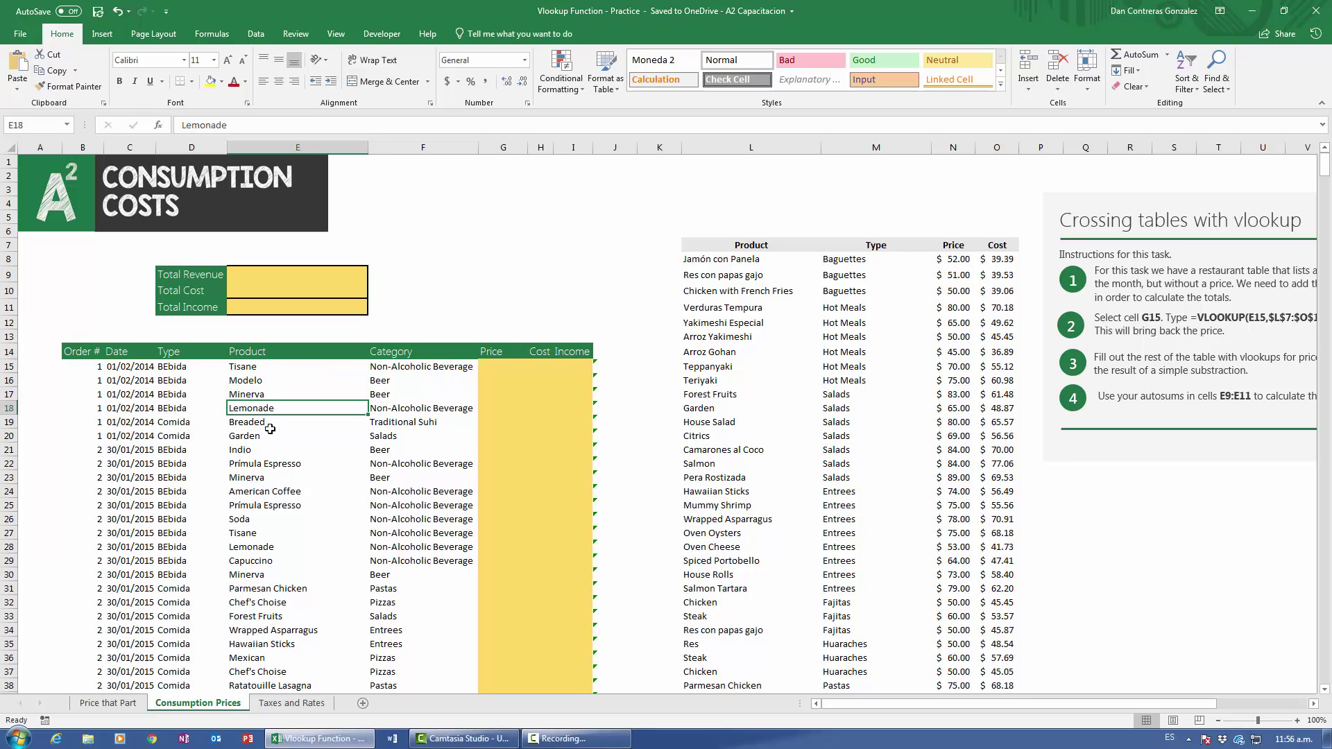
{"action": "scroll", "coordinate": [267, 500], "scroll_direction": "down", "scroll_amount": 12}
{"action": "left_click", "coordinate": [298, 453]}
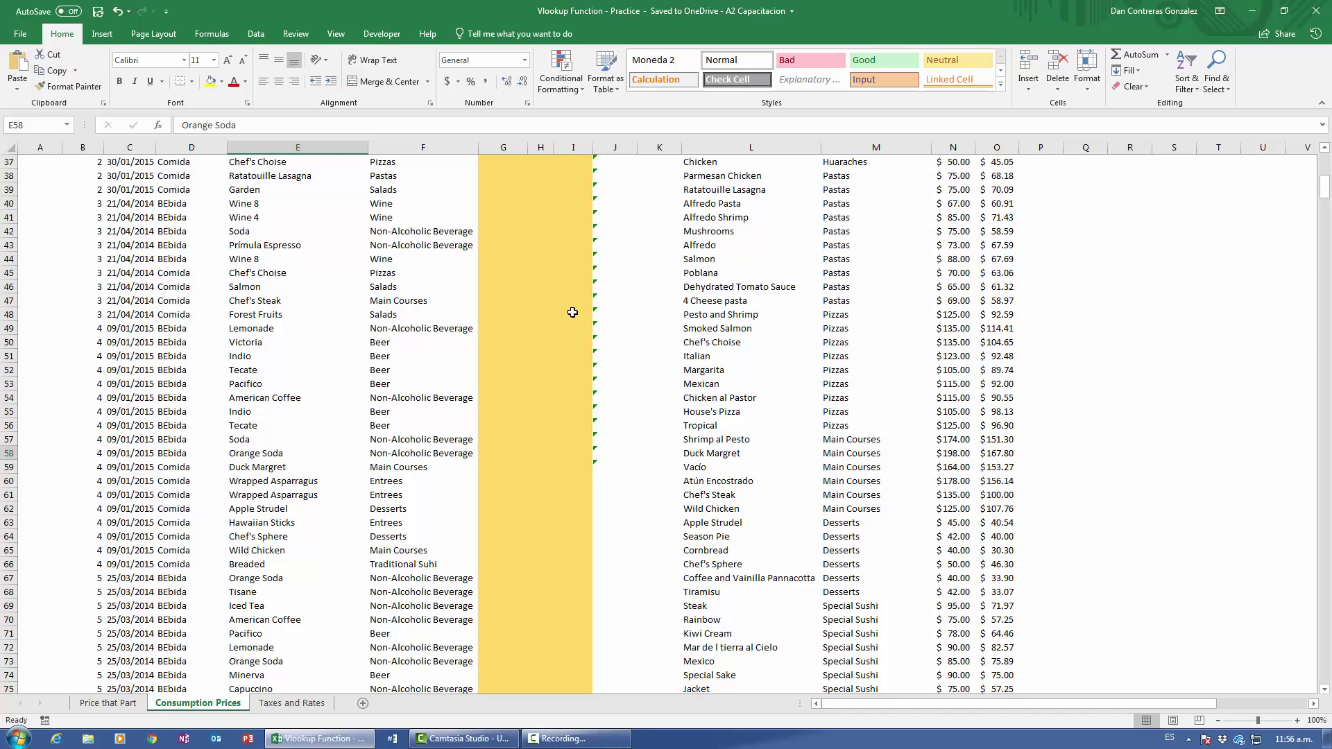
{"action": "scroll", "coordinate": [573, 312], "scroll_direction": "up", "scroll_amount": 11}
{"action": "left_click", "coordinate": [573, 312]}
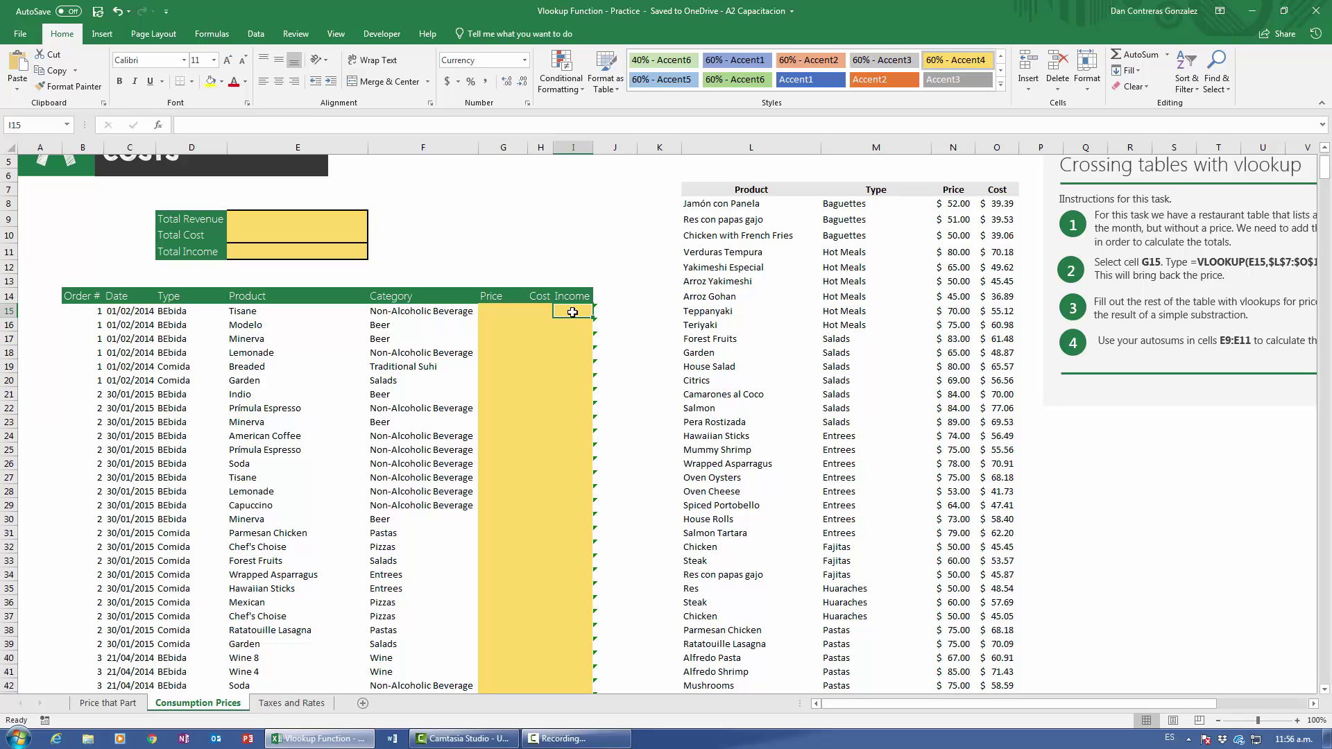
{"action": "left_click", "coordinate": [268, 256]}
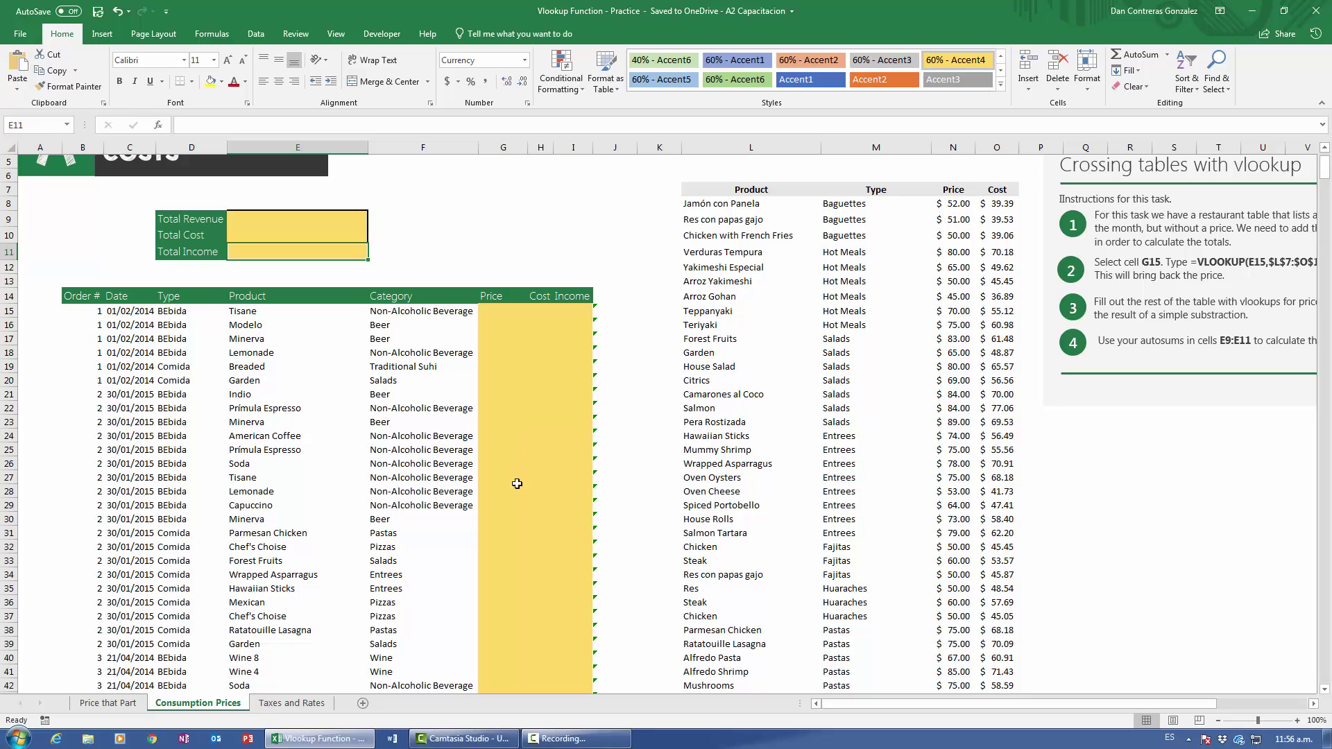
{"action": "left_click", "coordinate": [496, 450]}
{"action": "scroll", "coordinate": [495, 485], "scroll_direction": "up", "scroll_amount": 2}
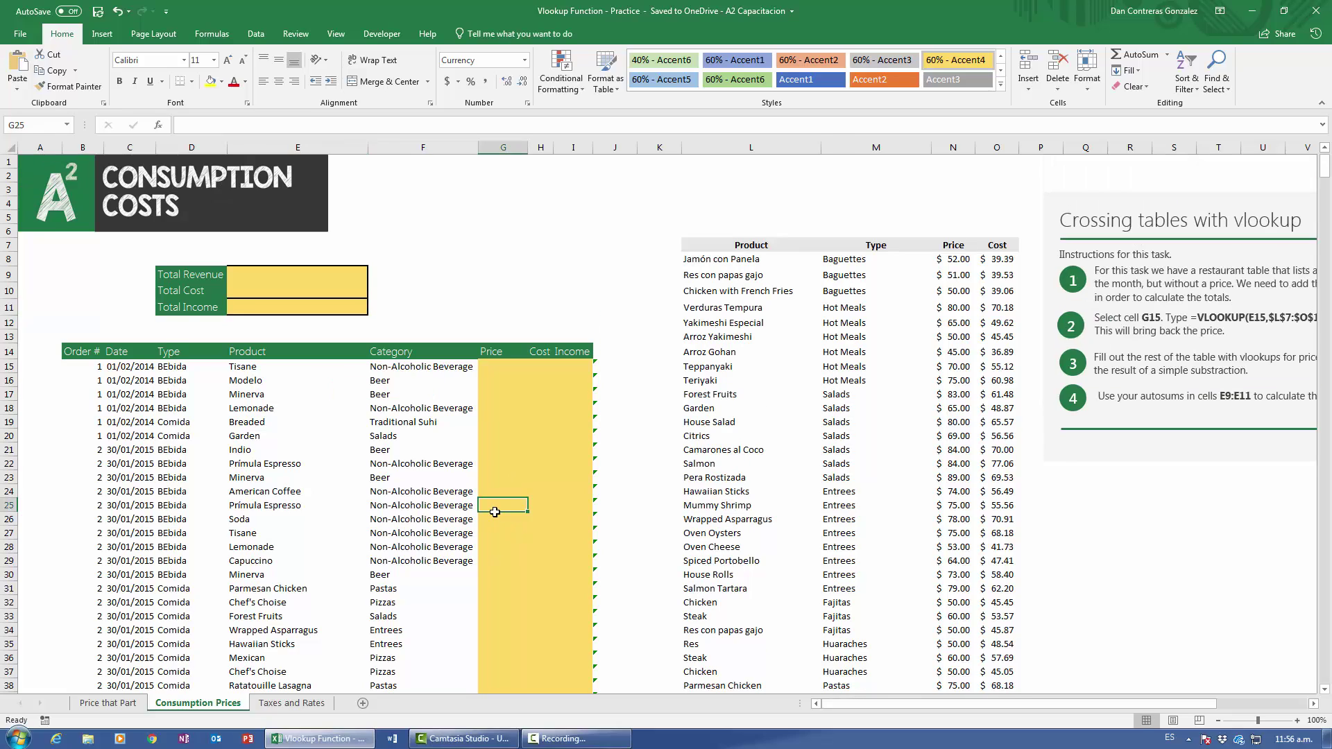
Review the extent and the Product, Type, Price and Cost headings of the product price list starting at L7.
{"action": "left_click", "coordinate": [804, 310]}
{"action": "key", "text": "ctrl+Down"}
{"action": "key", "text": "ctrl+Up"}
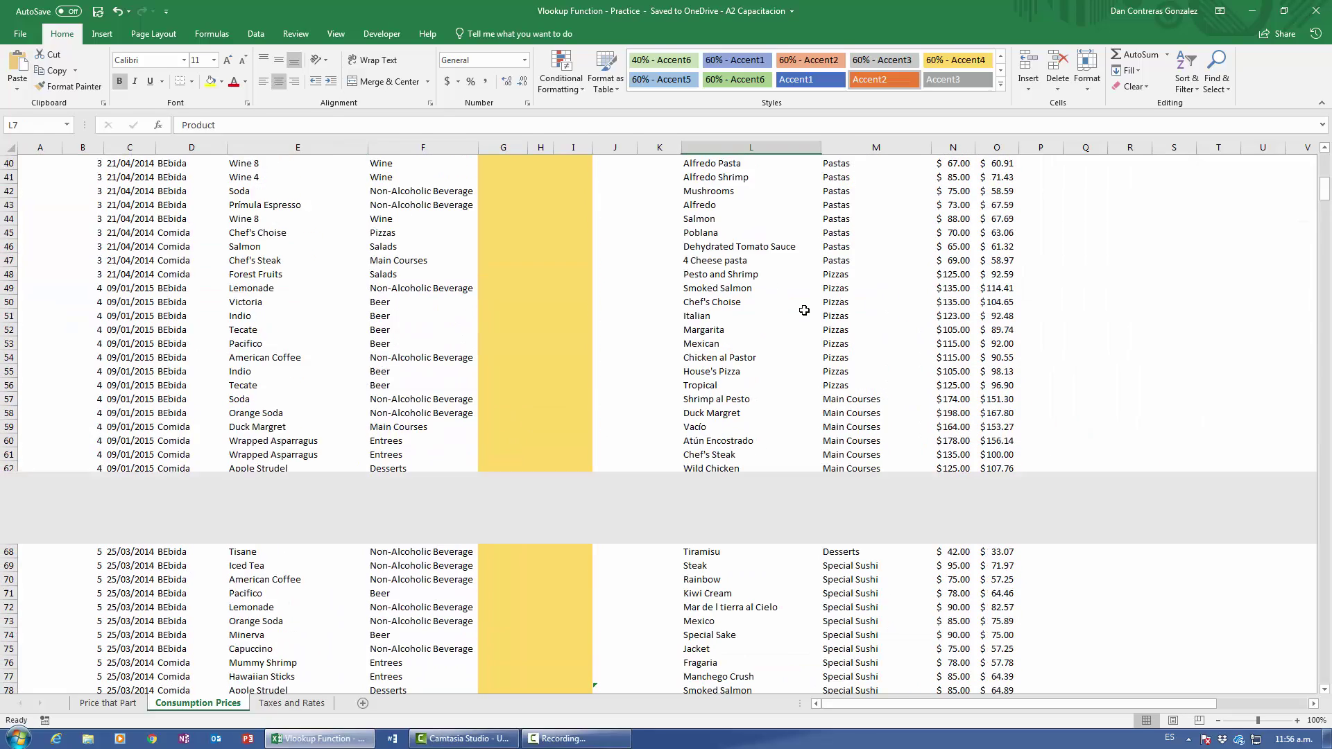
{"action": "key", "text": "Right"}
{"action": "key", "text": "Right"}
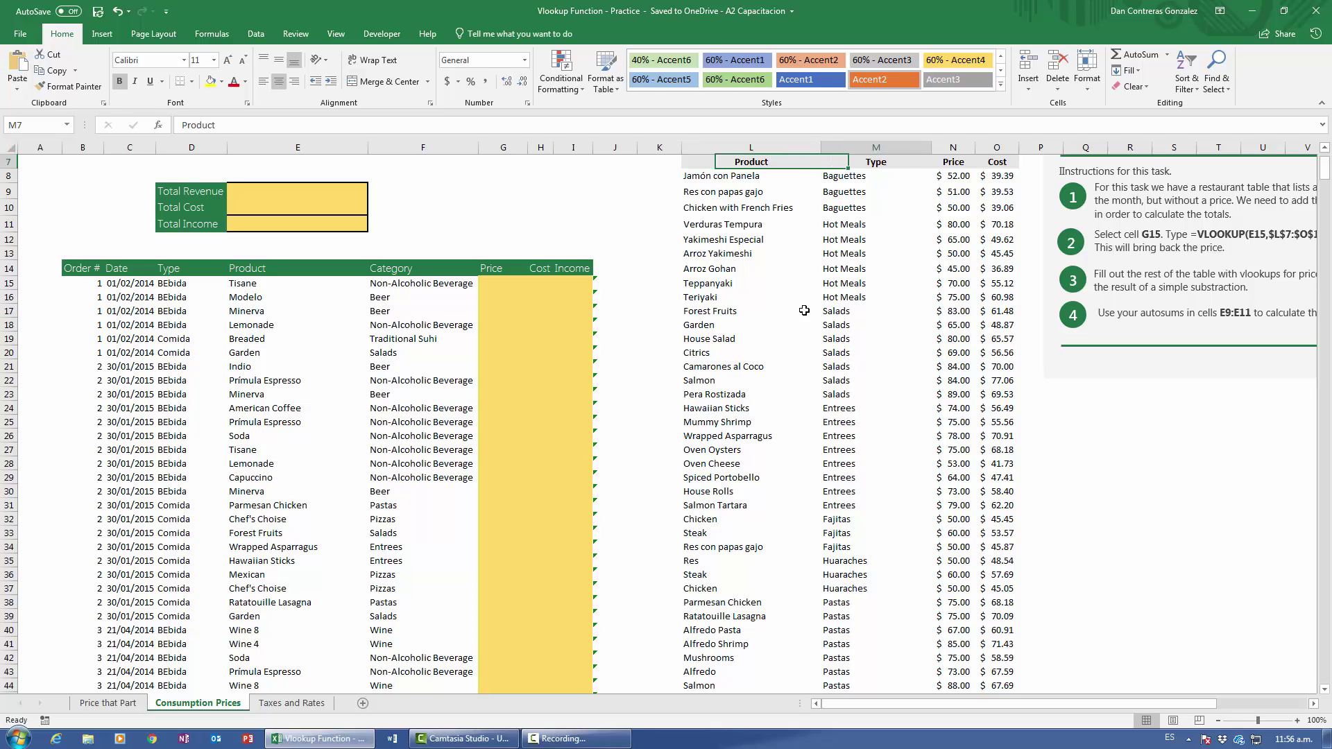
{"action": "key", "text": "Right"}
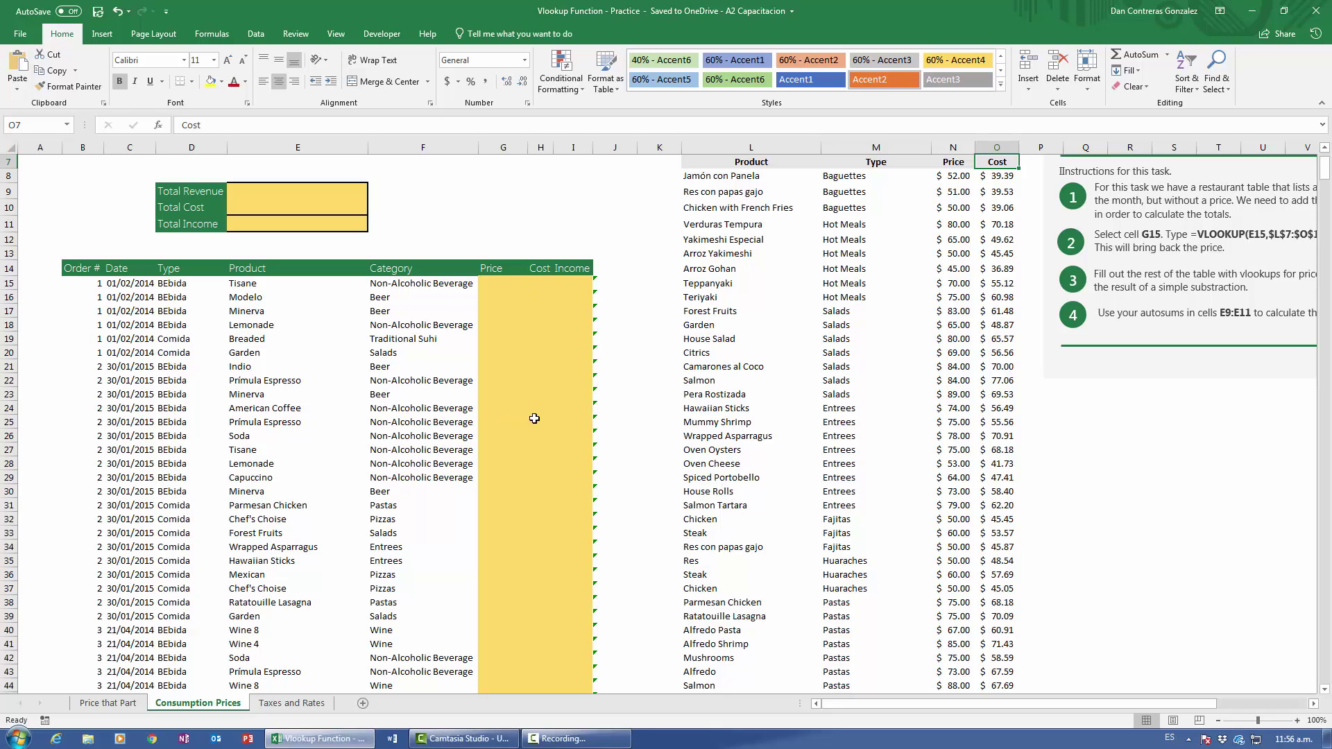
Find Tisane in the product price list and enter its price of 25 manually in G15.
{"action": "left_click", "coordinate": [485, 287]}
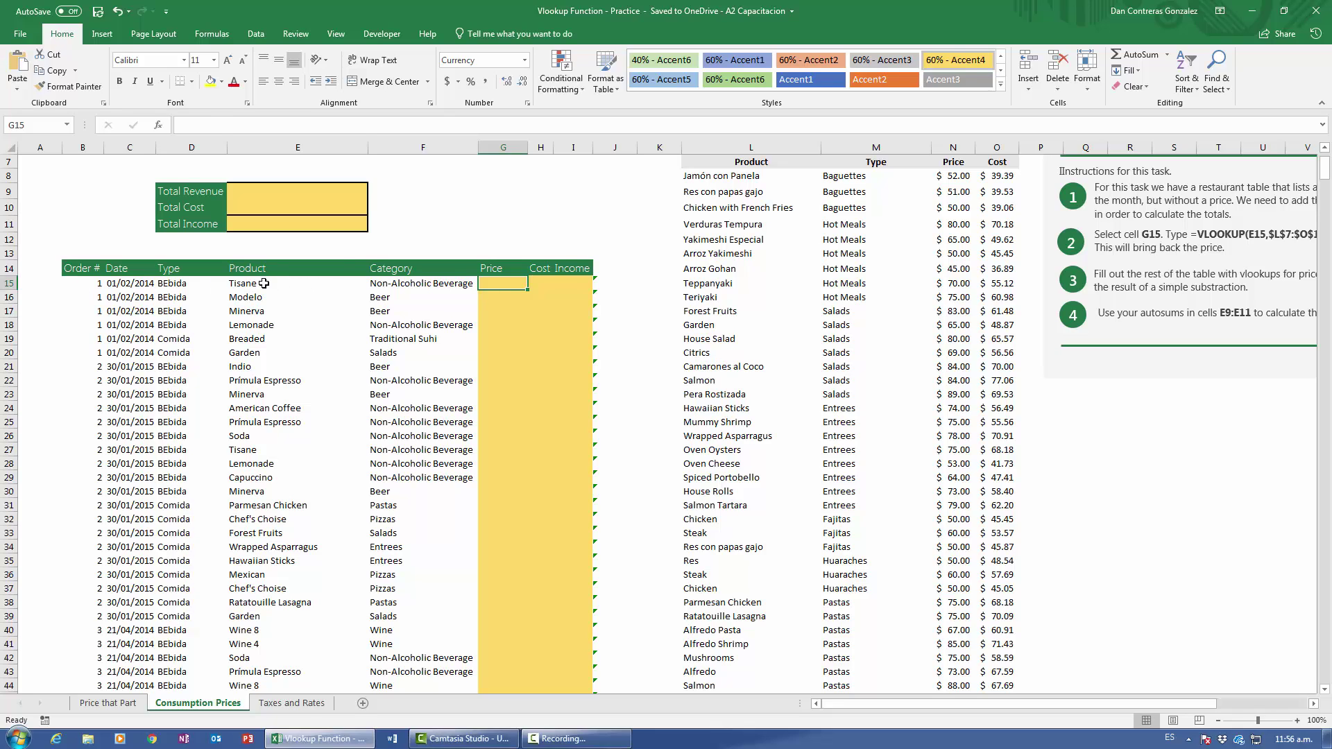
{"action": "left_click", "coordinate": [358, 290]}
{"action": "left_click", "coordinate": [708, 282]}
{"action": "key", "text": "ctrl+Down"}
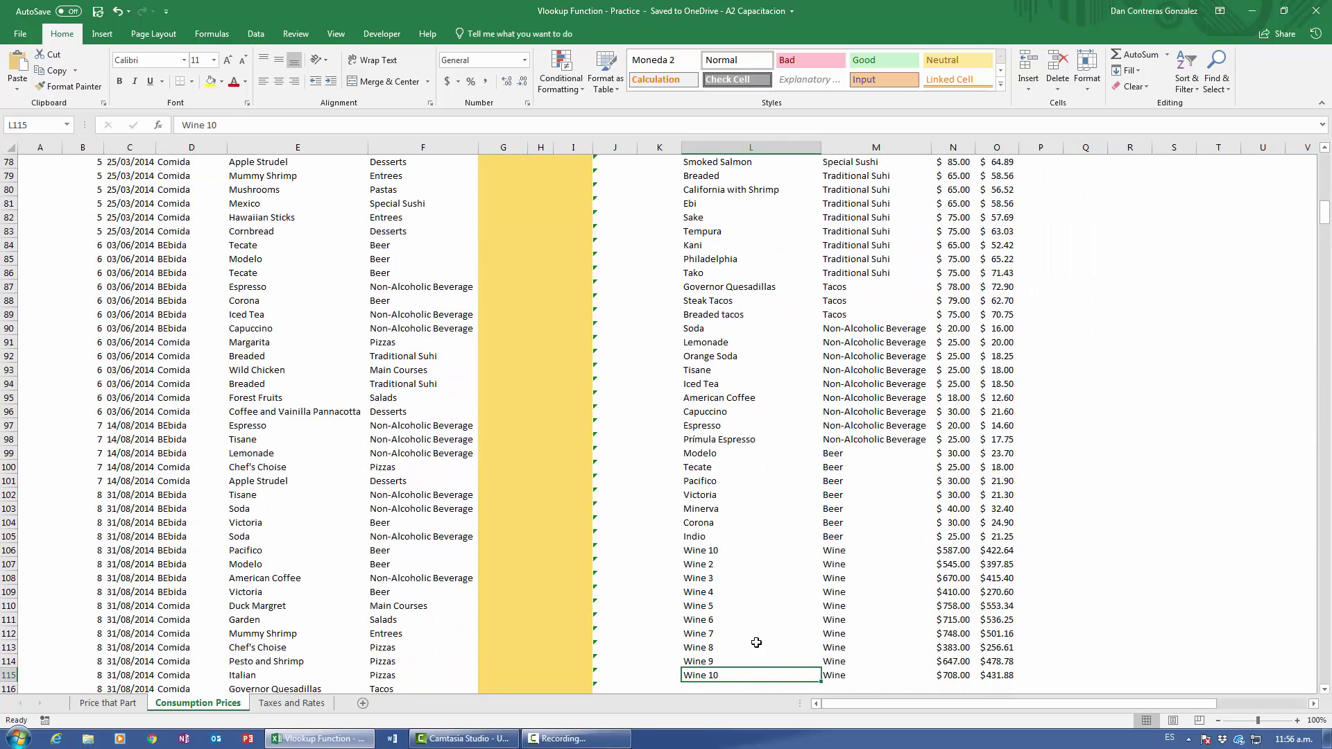
{"action": "left_click_drag", "start_coordinate": [719, 370], "coordinate": [936, 374]}
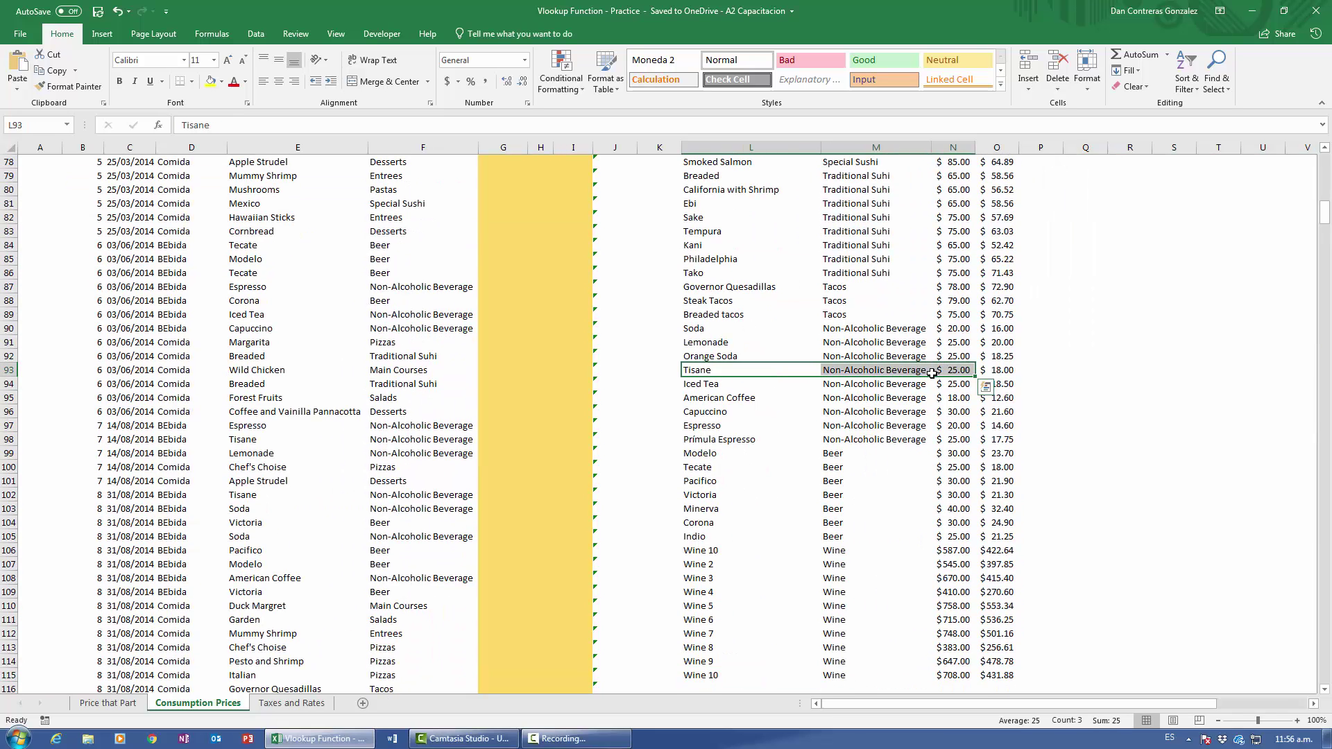
{"action": "left_click", "coordinate": [413, 387]}
{"action": "scroll", "coordinate": [419, 386], "scroll_direction": "up", "scroll_amount": 20}
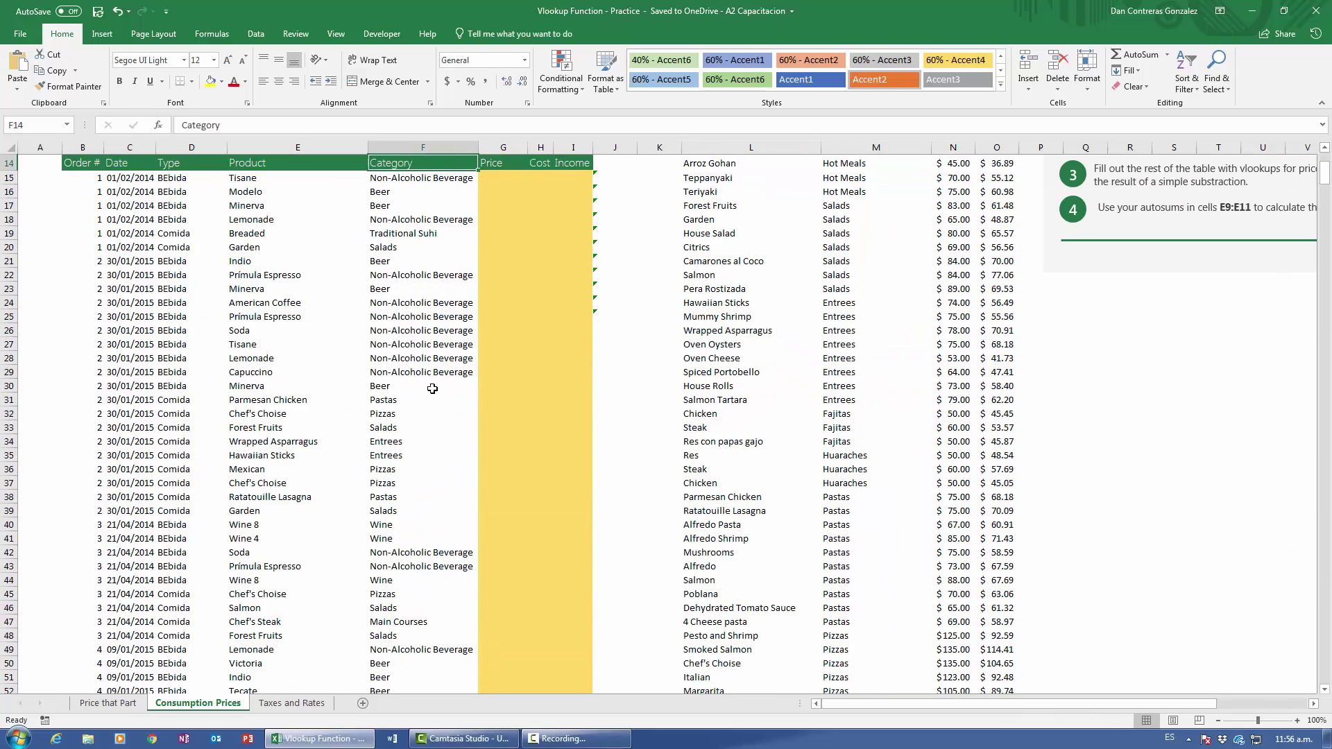
{"action": "left_click", "coordinate": [503, 366]}
{"action": "key", "text": "ctrl+z"}
{"action": "key", "text": "ctrl+z"}
{"action": "key", "text": "ctrl+z"}
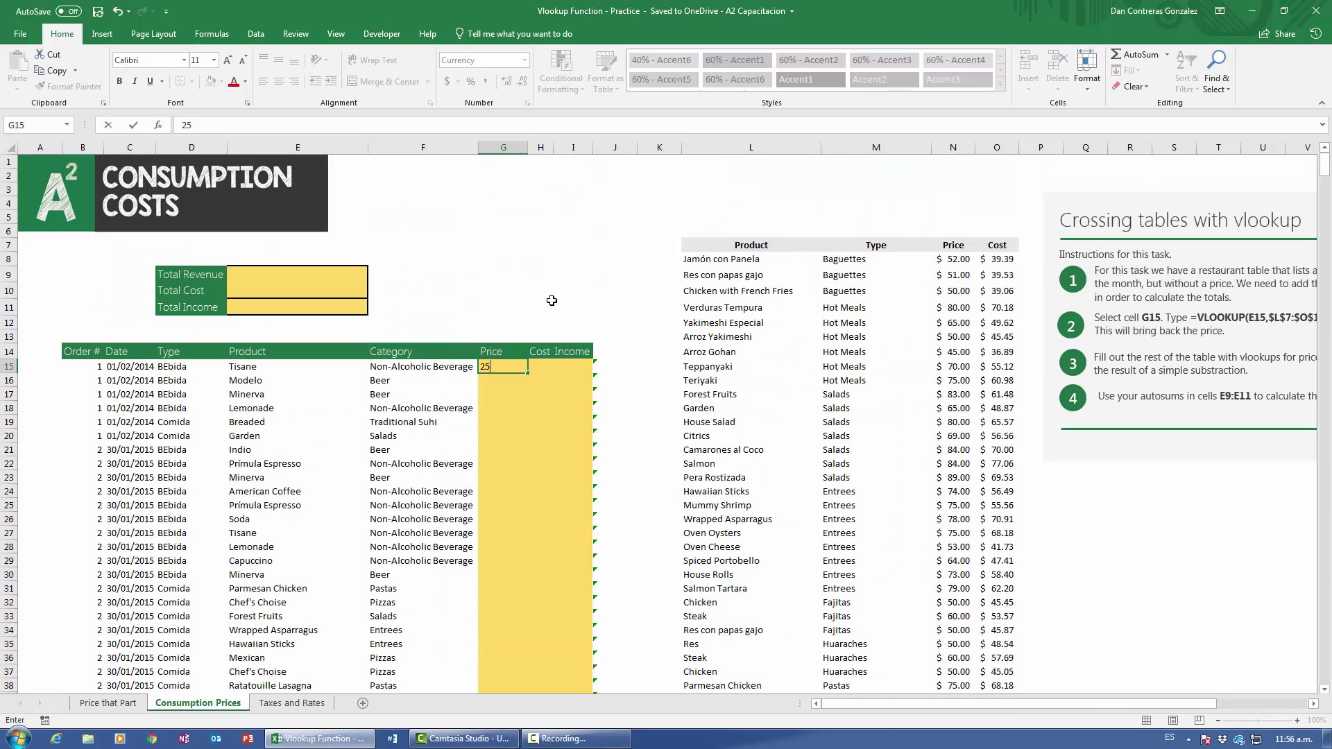
{"action": "key", "text": "ctrl+z"}
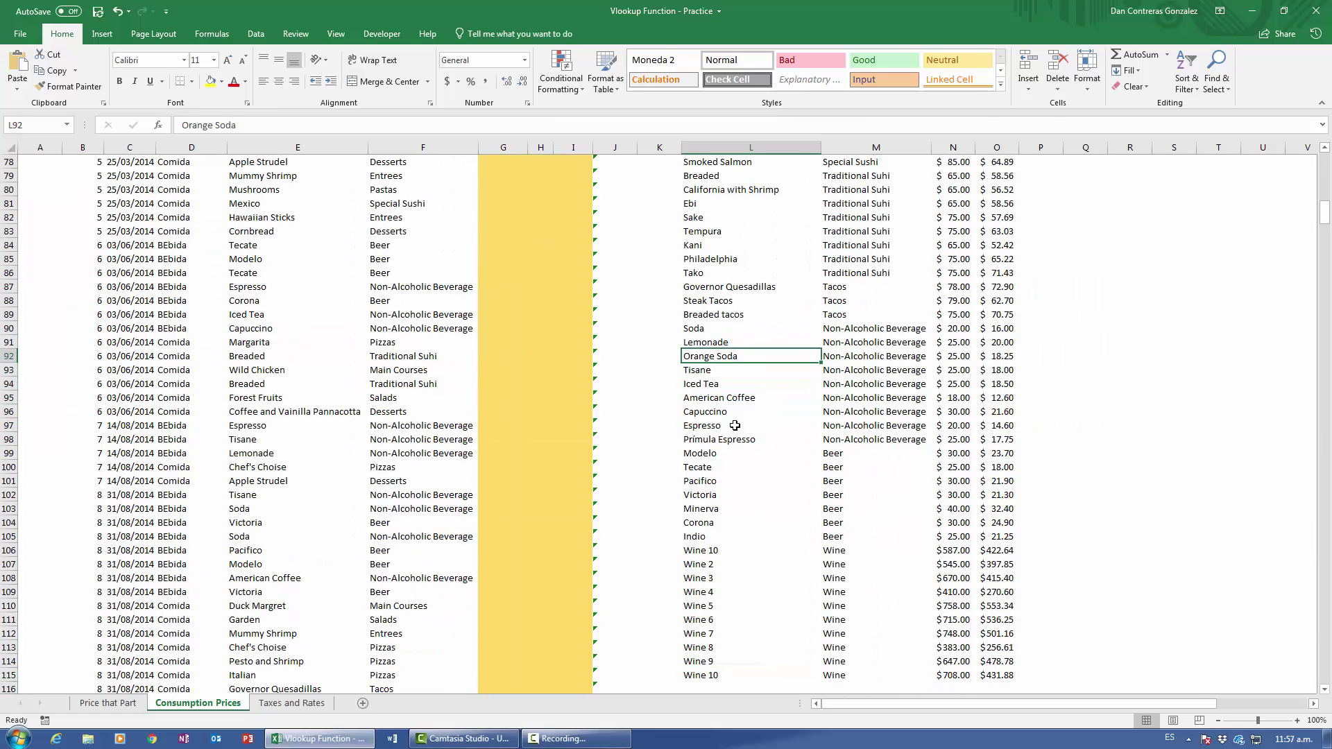
Find Tisane's cost in the product price list and enter 18 manually in Cost cell H15.
{"action": "key", "text": "ctrl+z"}
{"action": "key", "text": "ctrl+z"}
{"action": "key", "text": "ctrl+z"}
{"action": "key", "text": "ctrl+z"}
{"action": "key", "text": "ctrl+z"}
{"action": "key", "text": "ctrl+z"}
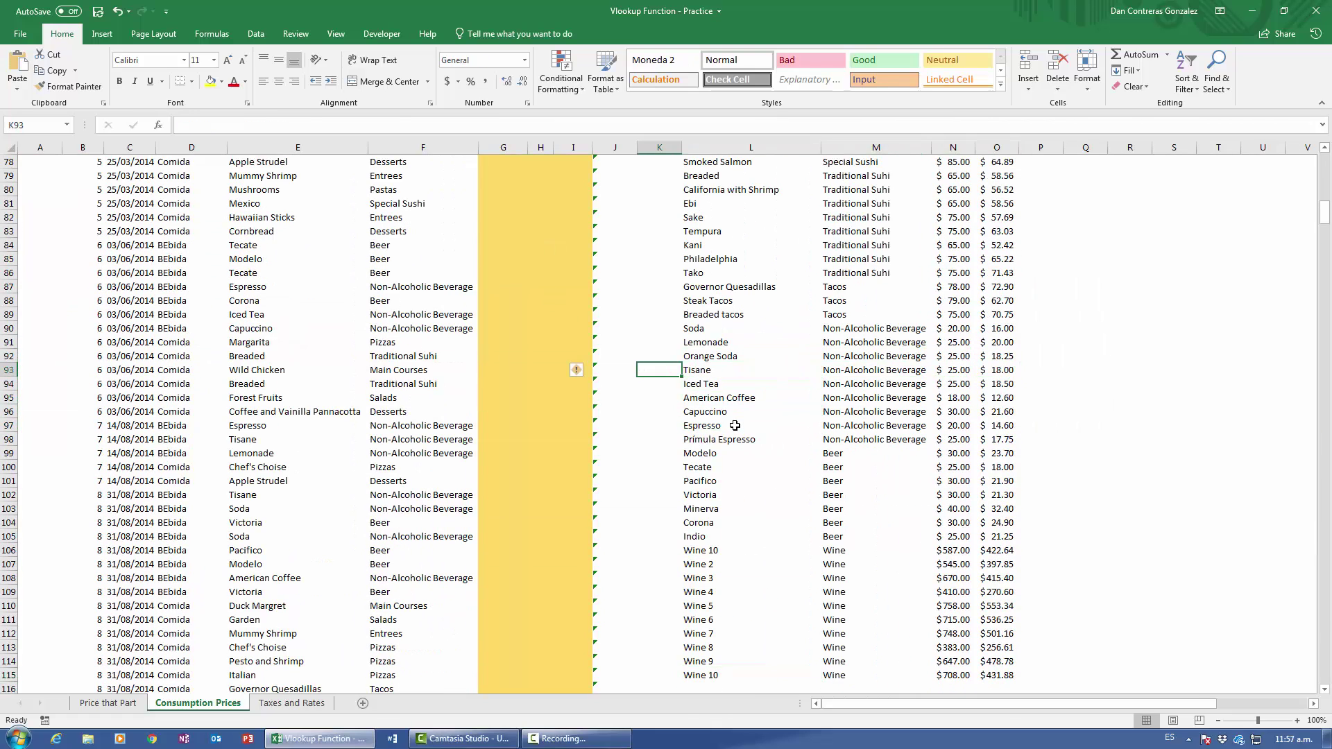
{"action": "key", "text": "ctrl+z"}
{"action": "key", "text": "ctrl+z"}
{"action": "key", "text": "ctrl+z"}
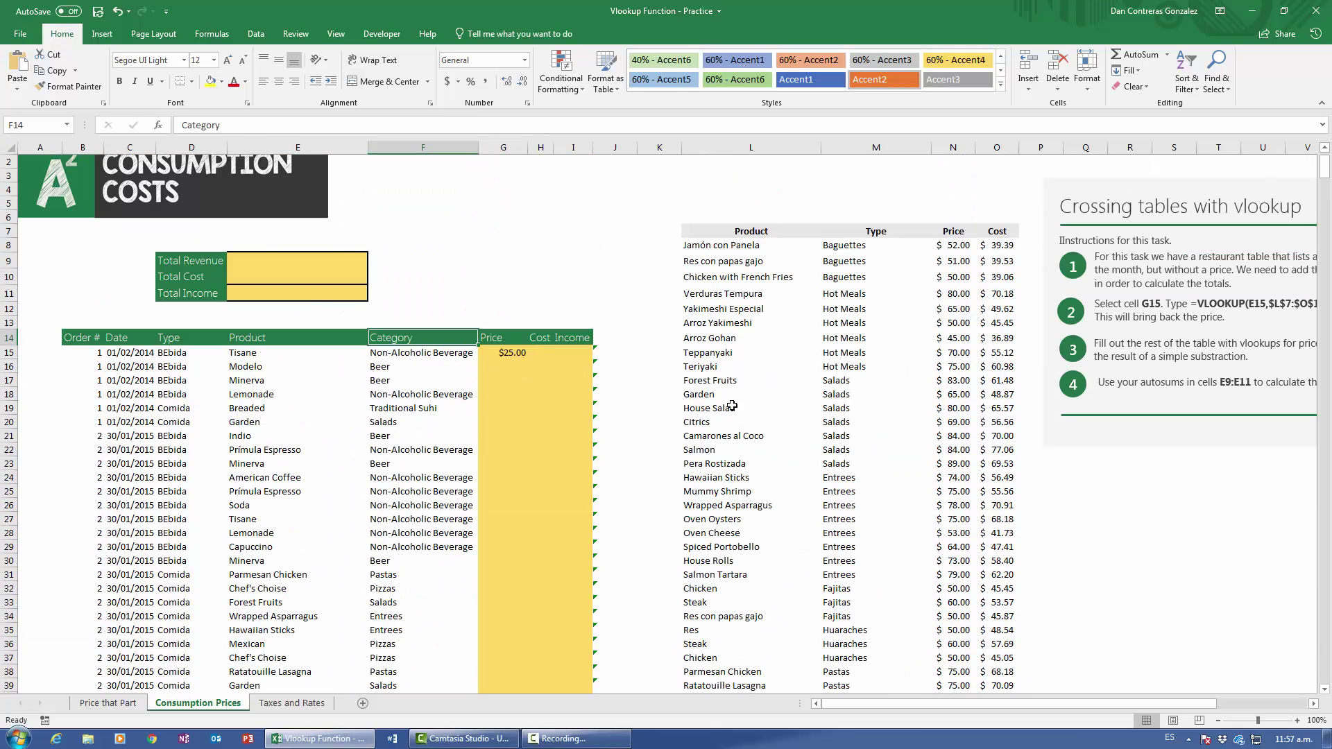
{"action": "key", "text": "ctrl+z"}
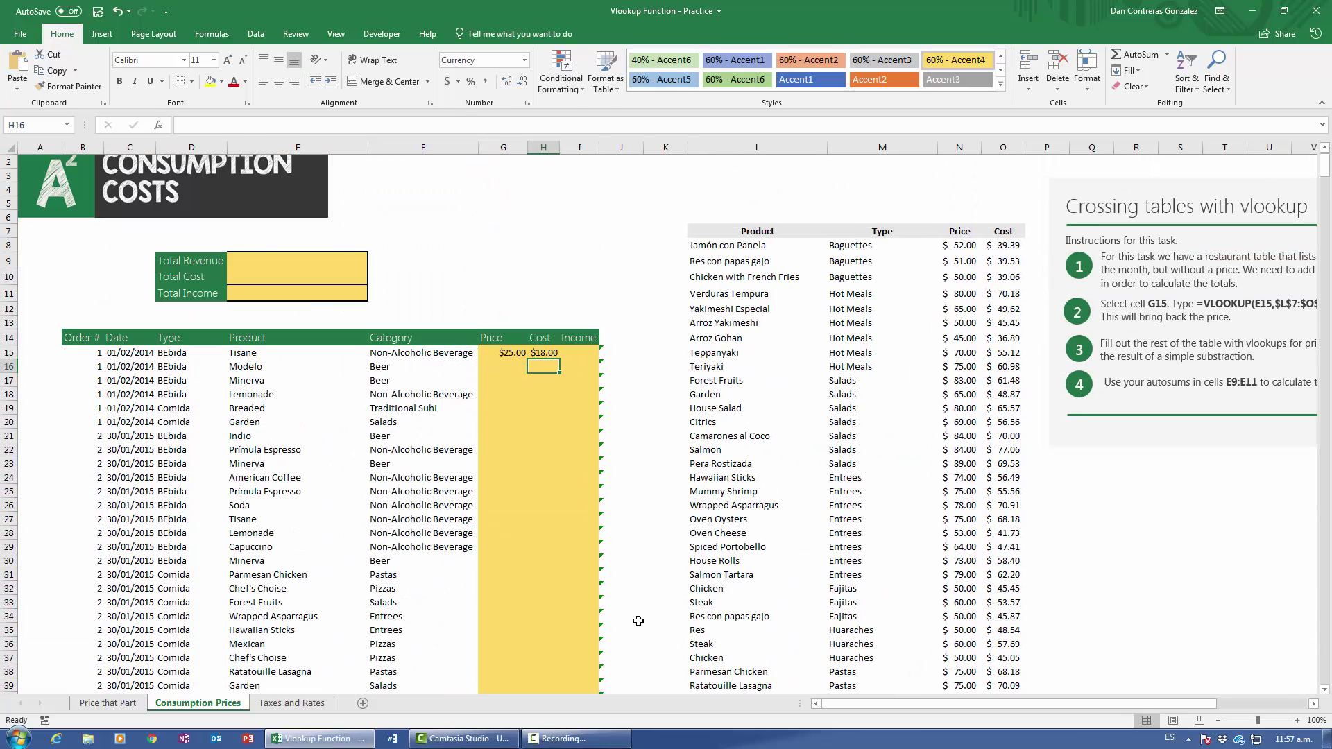
Calculate the income in I15 by subtracting cost H15 from price G15.
{"action": "left_click", "coordinate": [575, 355]}
{"action": "type", "text": "="}
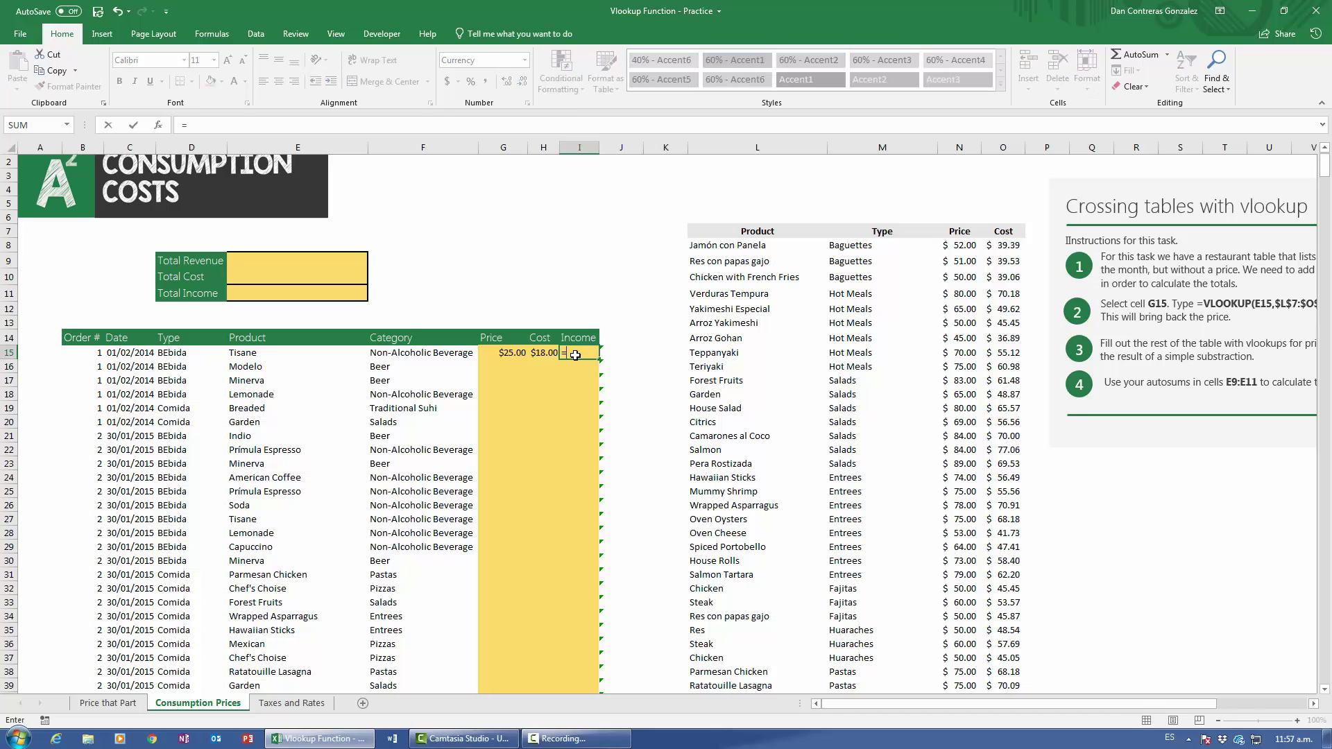
{"action": "key", "text": "Left"}
{"action": "key", "text": "Left"}
{"action": "type", "text": "-"}
{"action": "key", "text": "Left"}
{"action": "key", "text": "Return"}
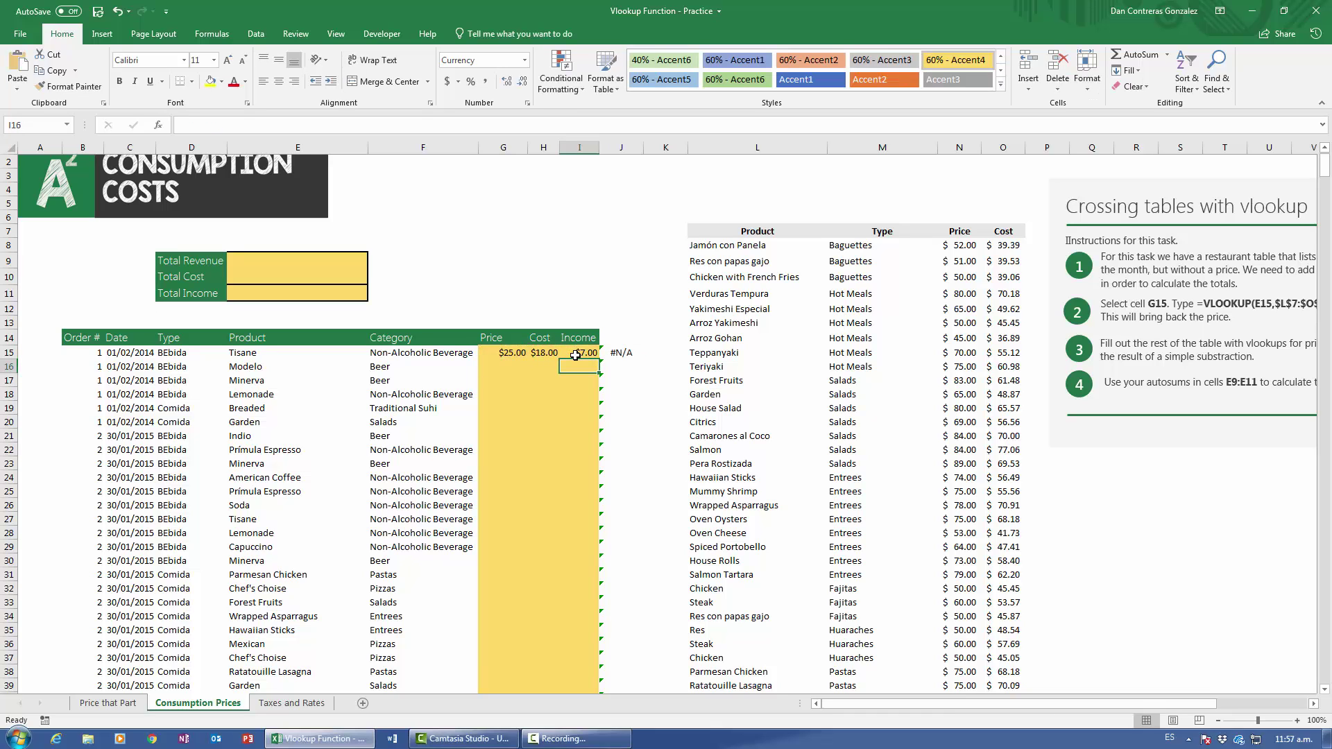
Check how far the orders table extends and clear the price, cost and income entries in G15:I15.
{"action": "left_click", "coordinate": [451, 357]}
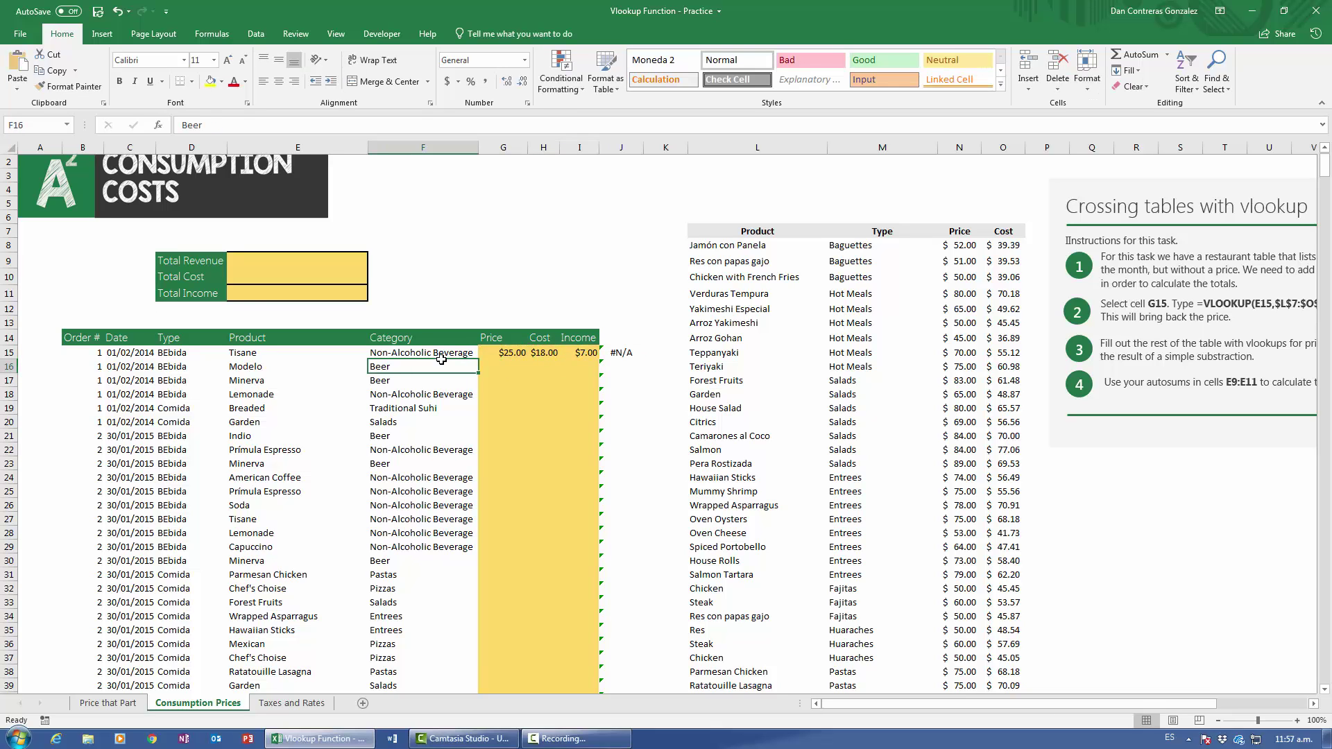
{"action": "key", "text": "ctrl+Down"}
{"action": "key", "text": "ctrl+Up"}
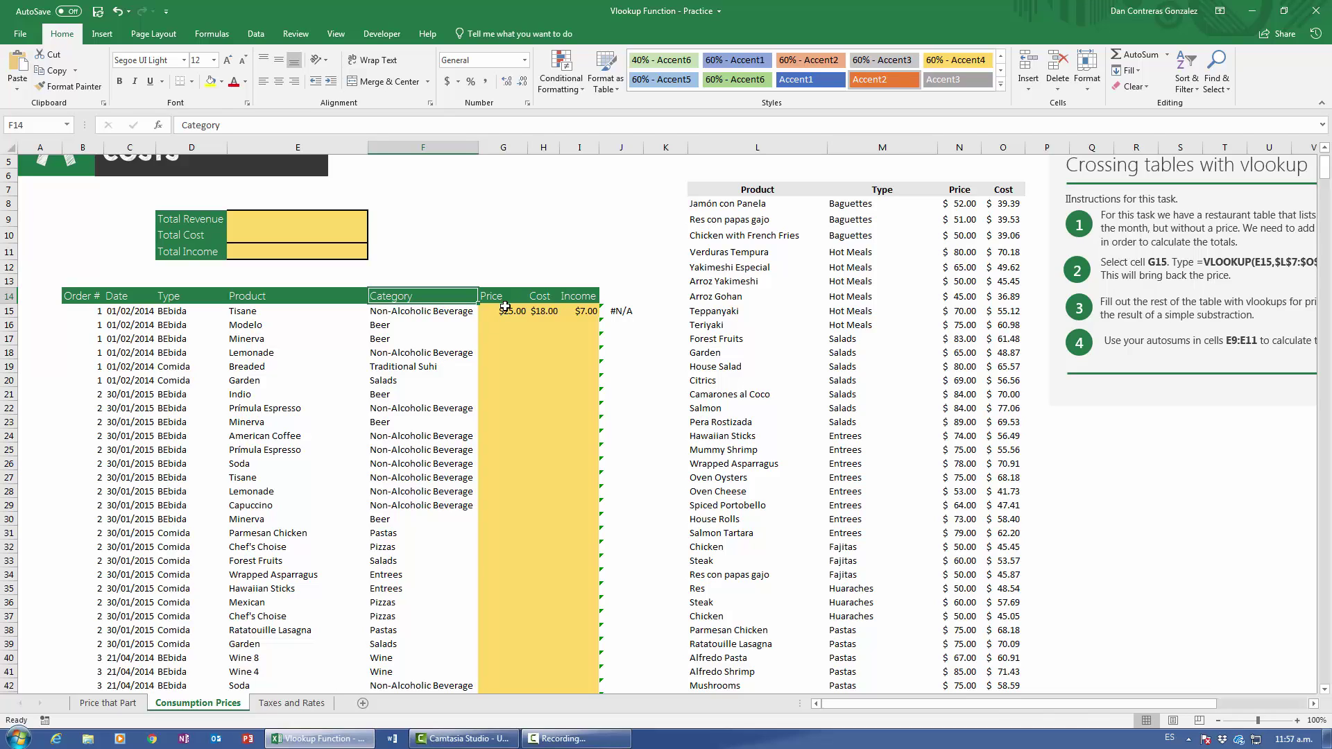
{"action": "left_click_drag", "start_coordinate": [503, 311], "coordinate": [573, 312]}
{"action": "key", "text": "Delete"}
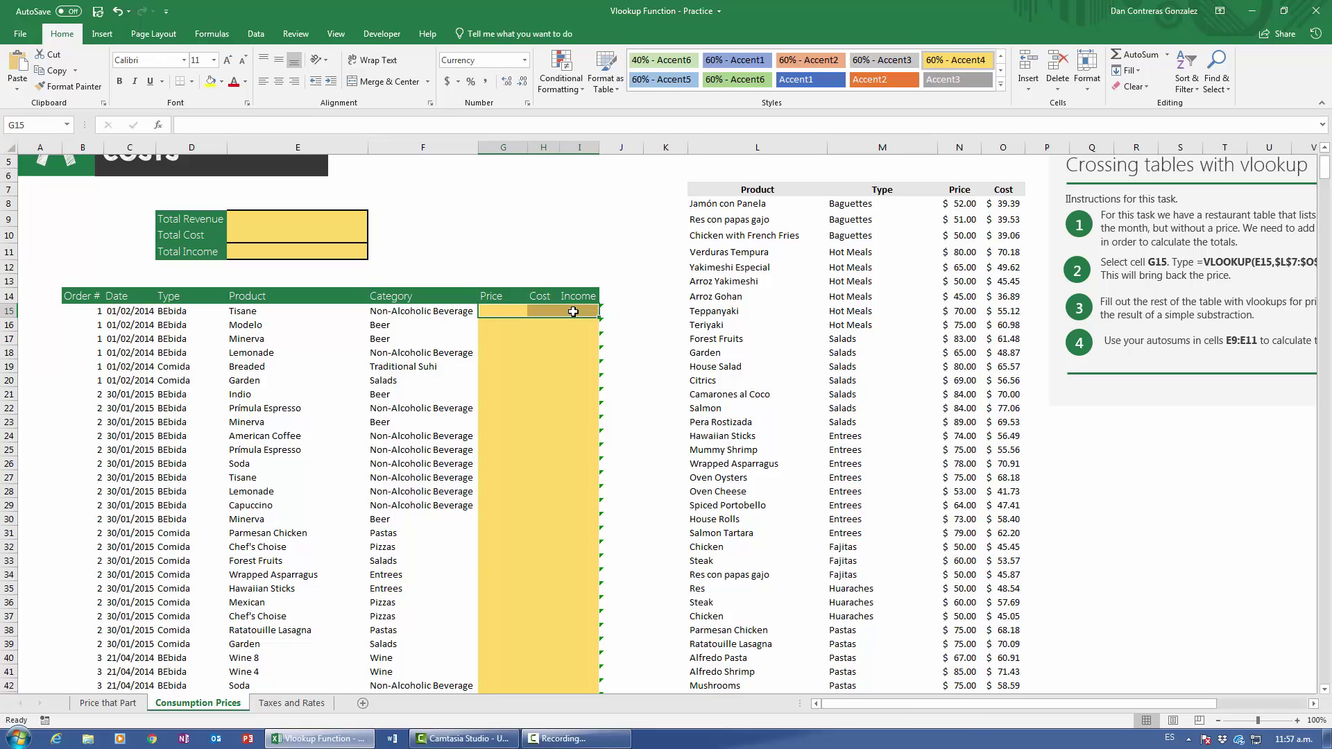
Increase the font size of Price cell G15 to 24.
{"action": "left_click", "coordinate": [504, 313]}
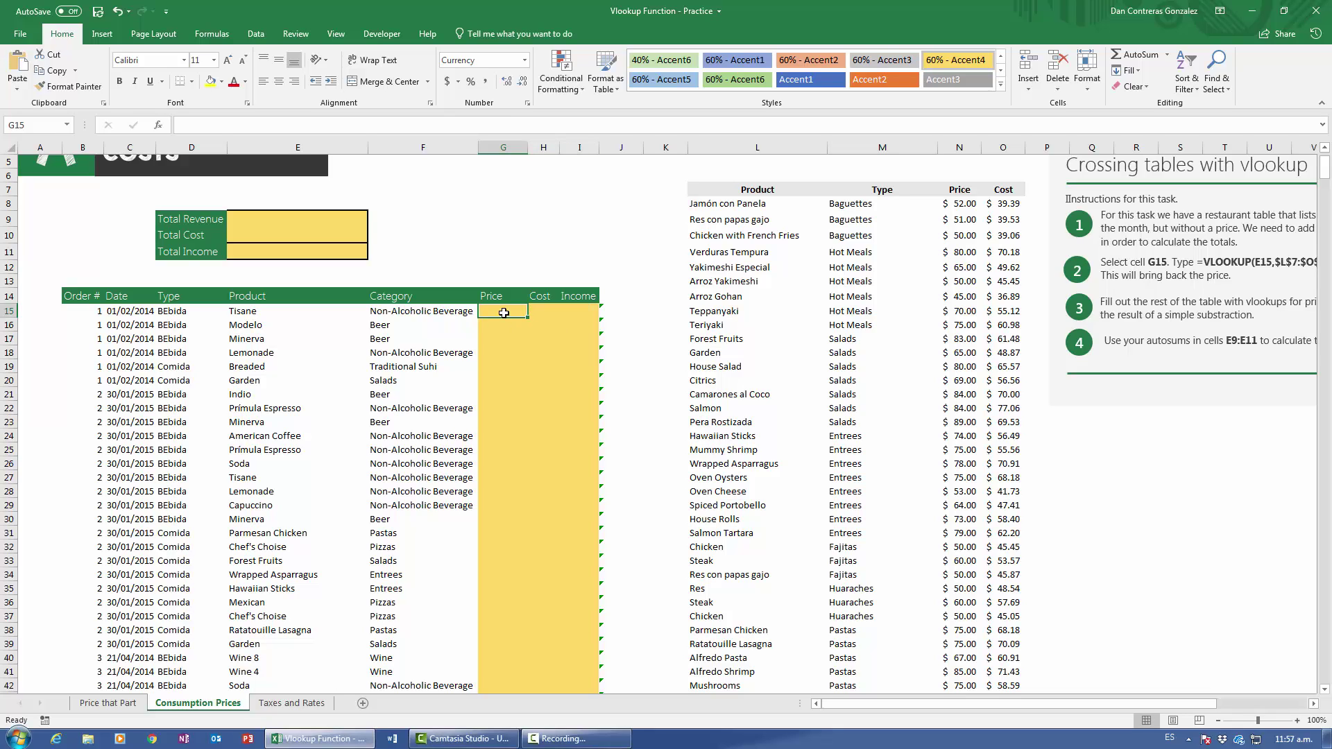
{"action": "type", "text": "="}
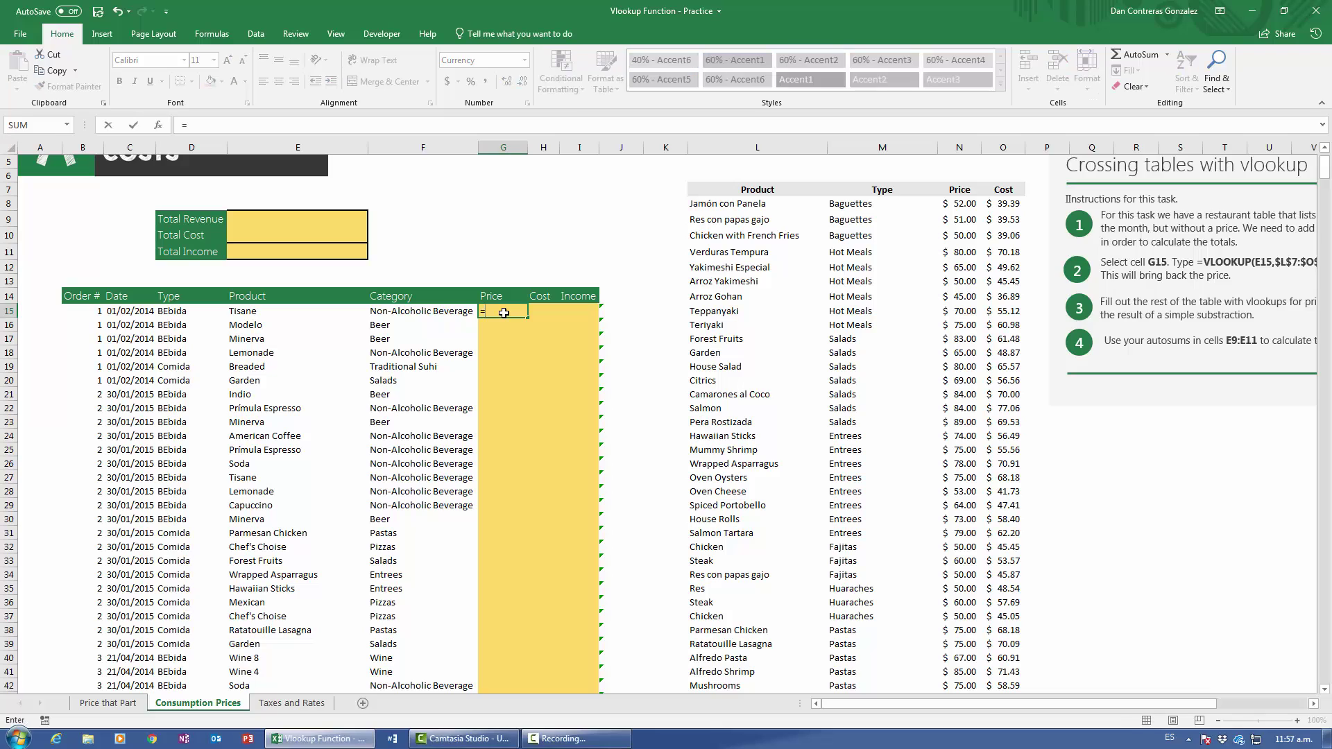
{"action": "key", "text": "Escape"}
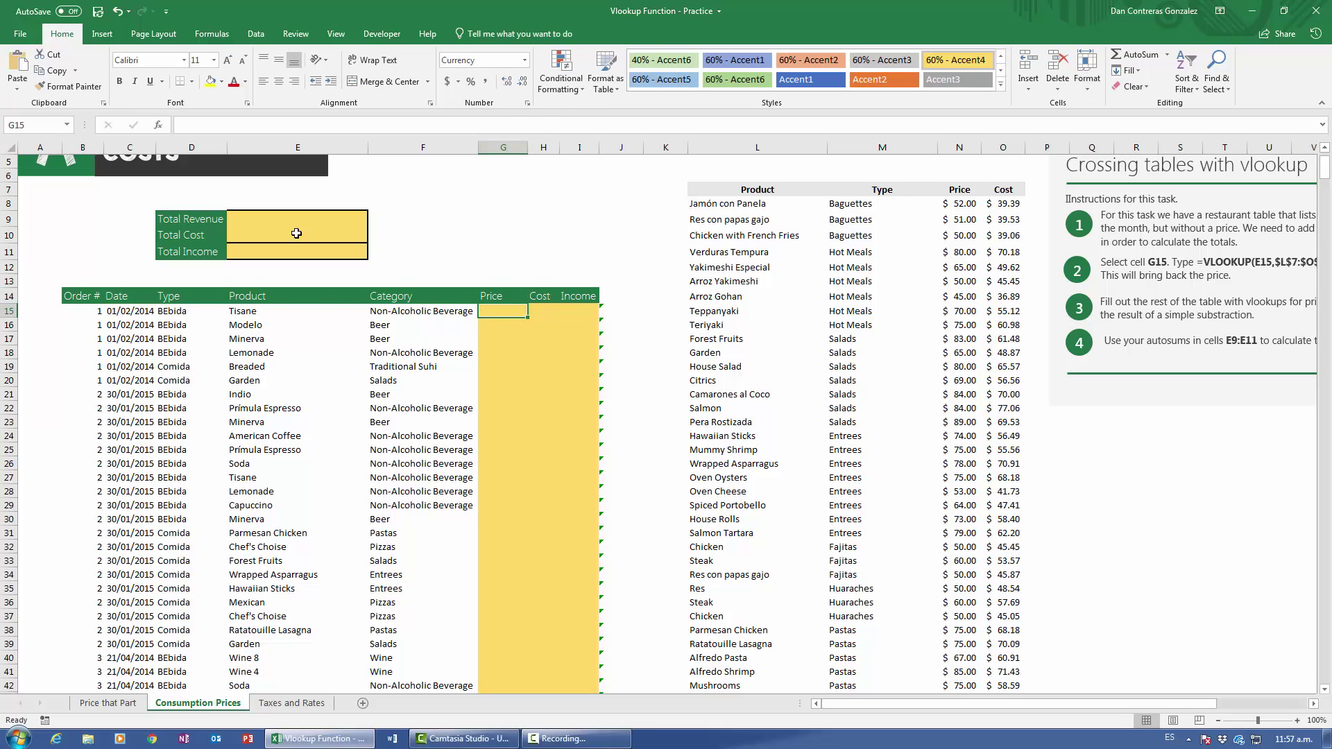
{"action": "left_click", "coordinate": [228, 61]}
{"action": "left_click", "coordinate": [227, 61]}
{"action": "left_click", "coordinate": [228, 62]}
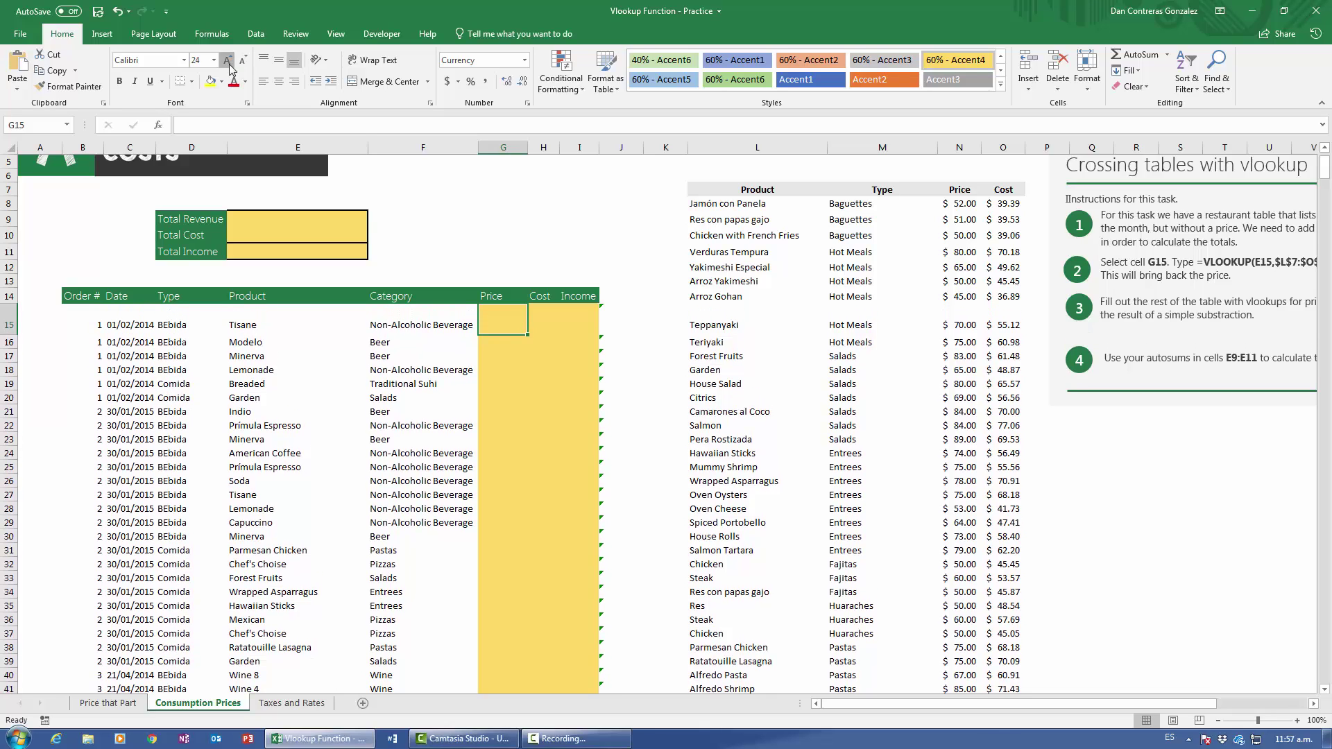
Enlarge the G15 font to 28 and begin a VLOOKUP there with lookup value E15 and absolute table range $L$7:$O$115.
{"action": "left_click", "coordinate": [227, 61]}
{"action": "type", "text": "="}
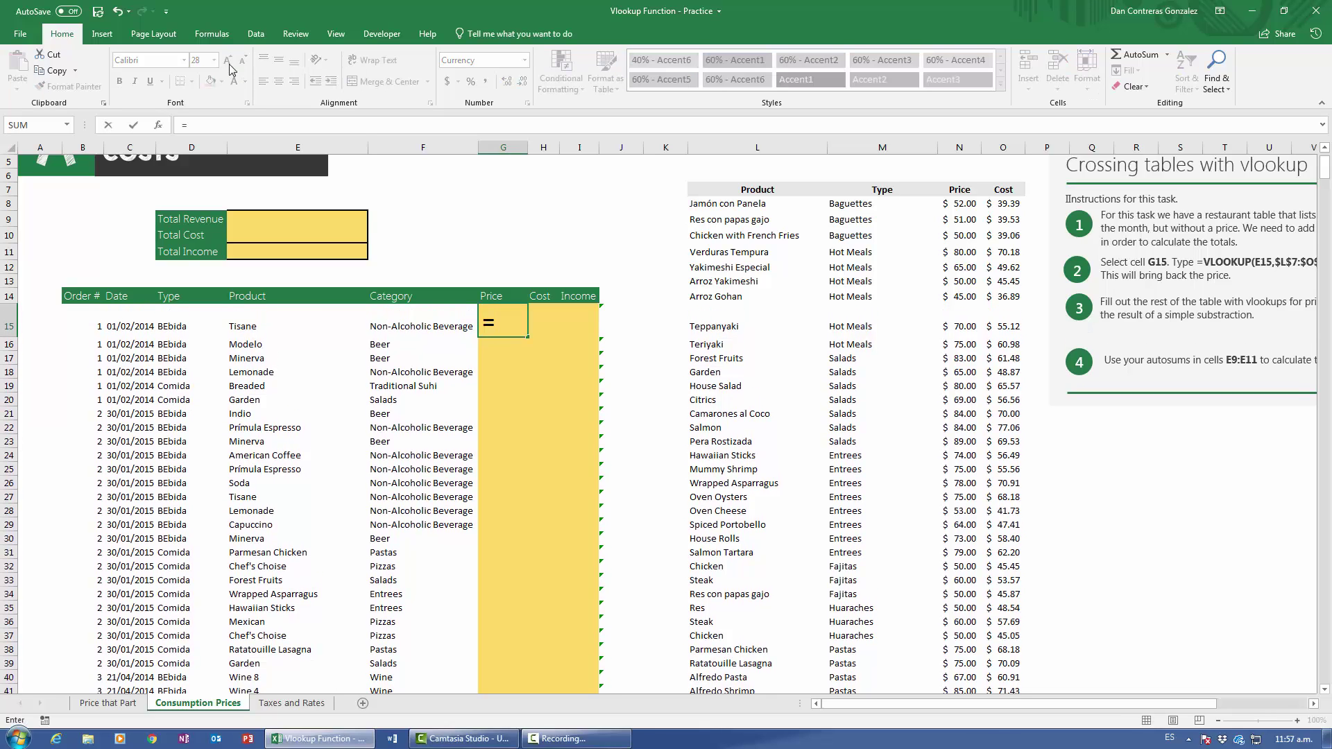
{"action": "type", "text": "vlookup("}
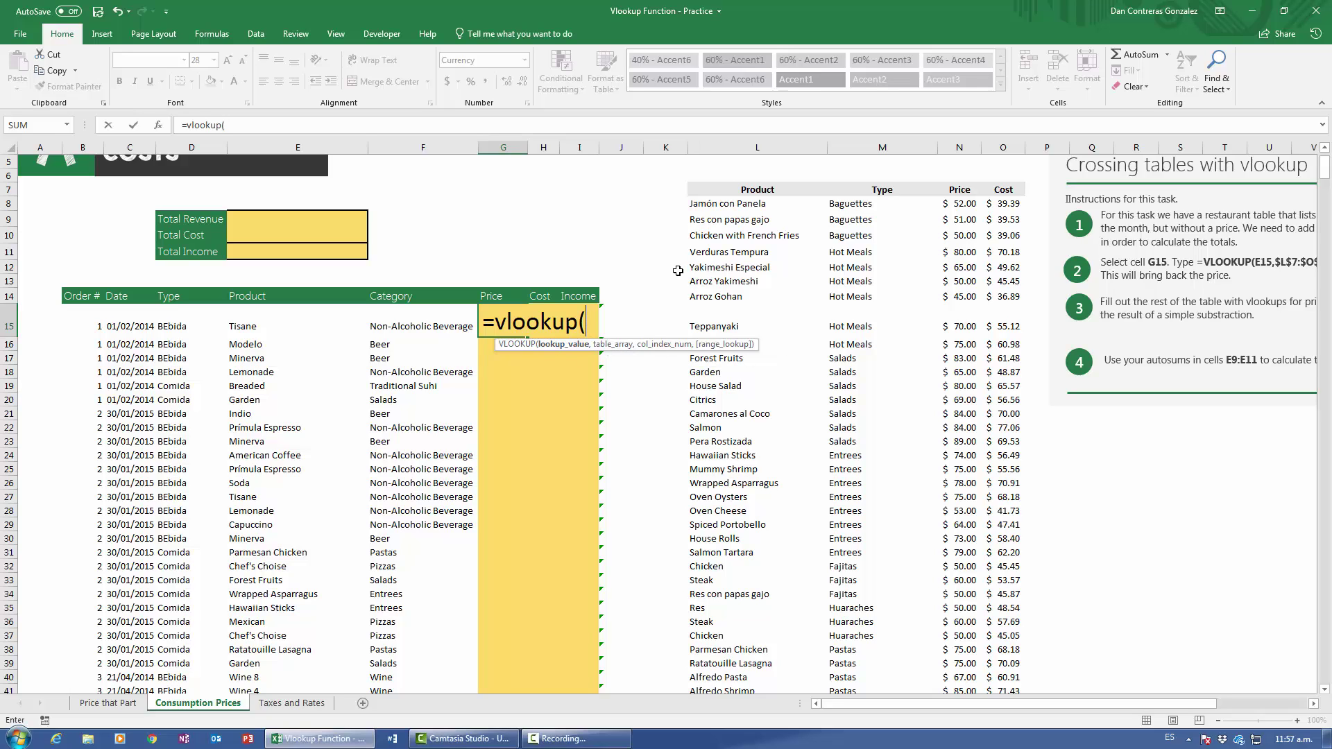
{"action": "left_click", "coordinate": [258, 325]}
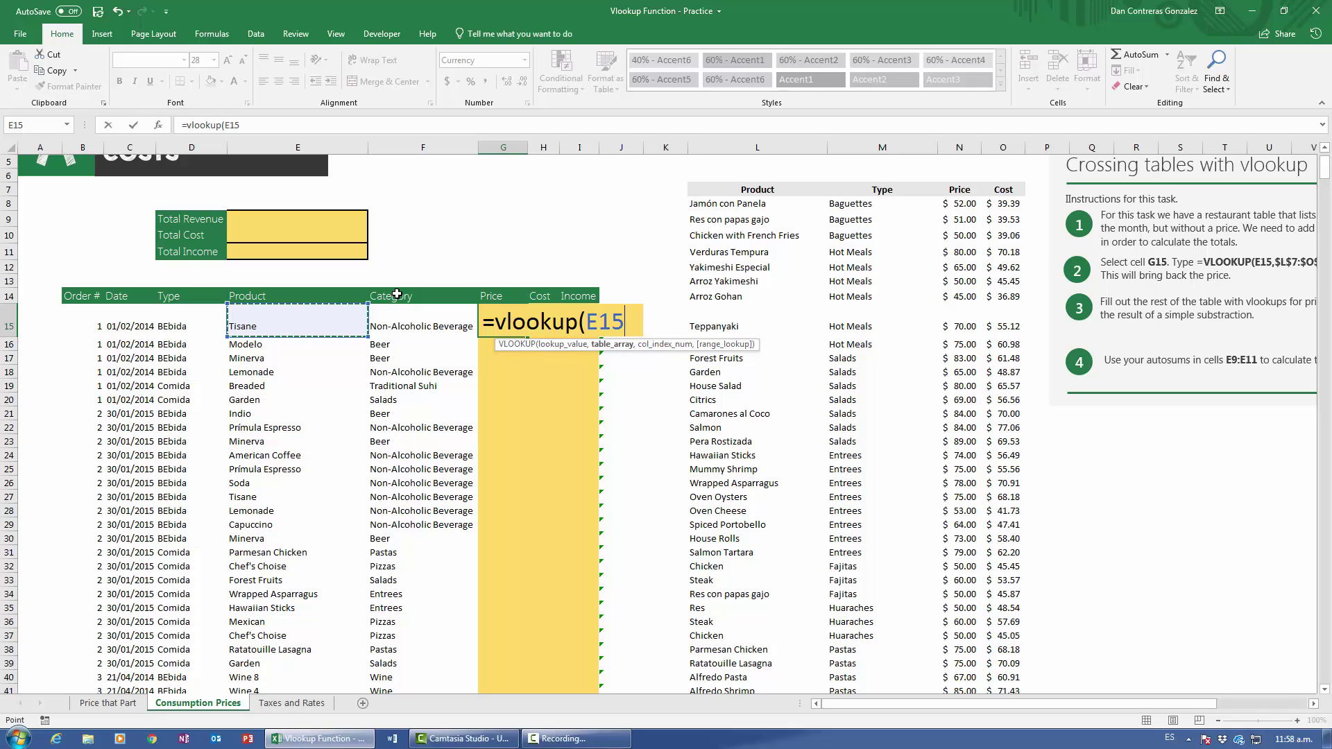
{"action": "type", "text": ","}
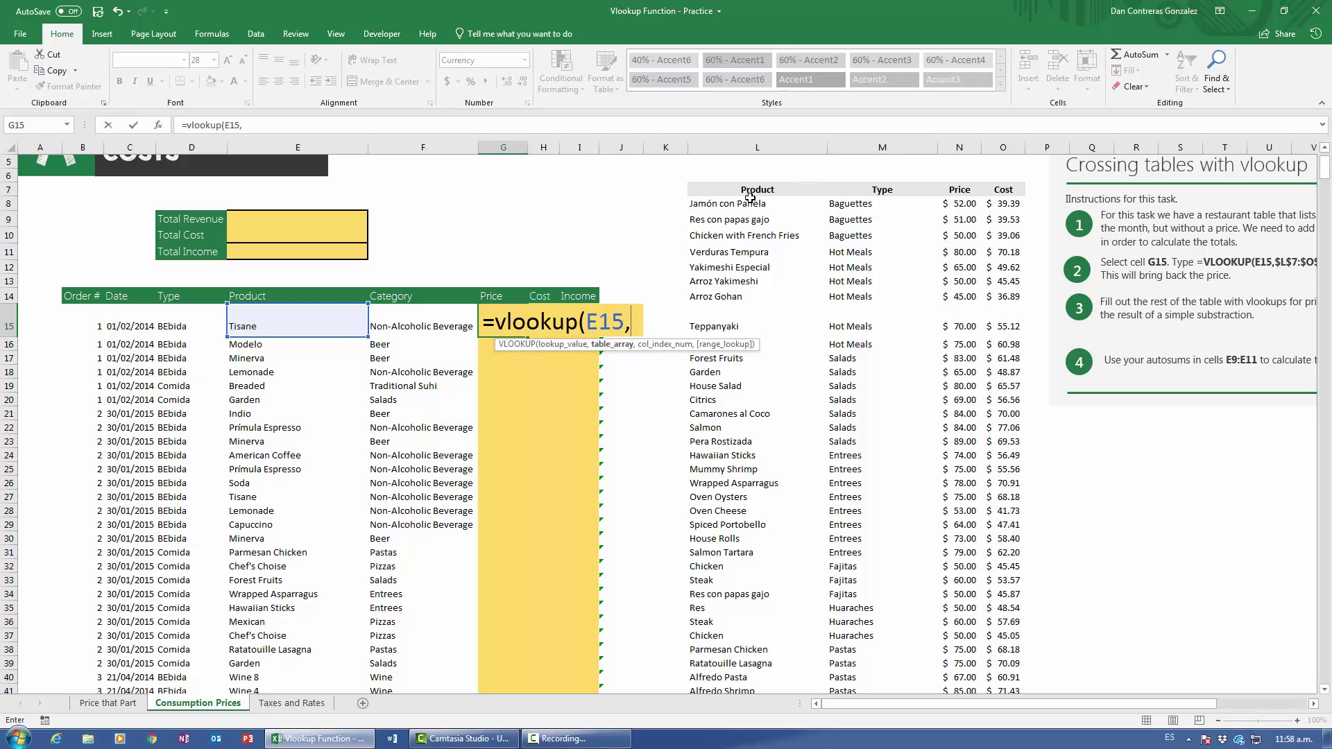
{"action": "left_click_drag", "start_coordinate": [743, 190], "coordinate": [1003, 190]}
{"action": "key", "text": "ctrl+shift+Down"}
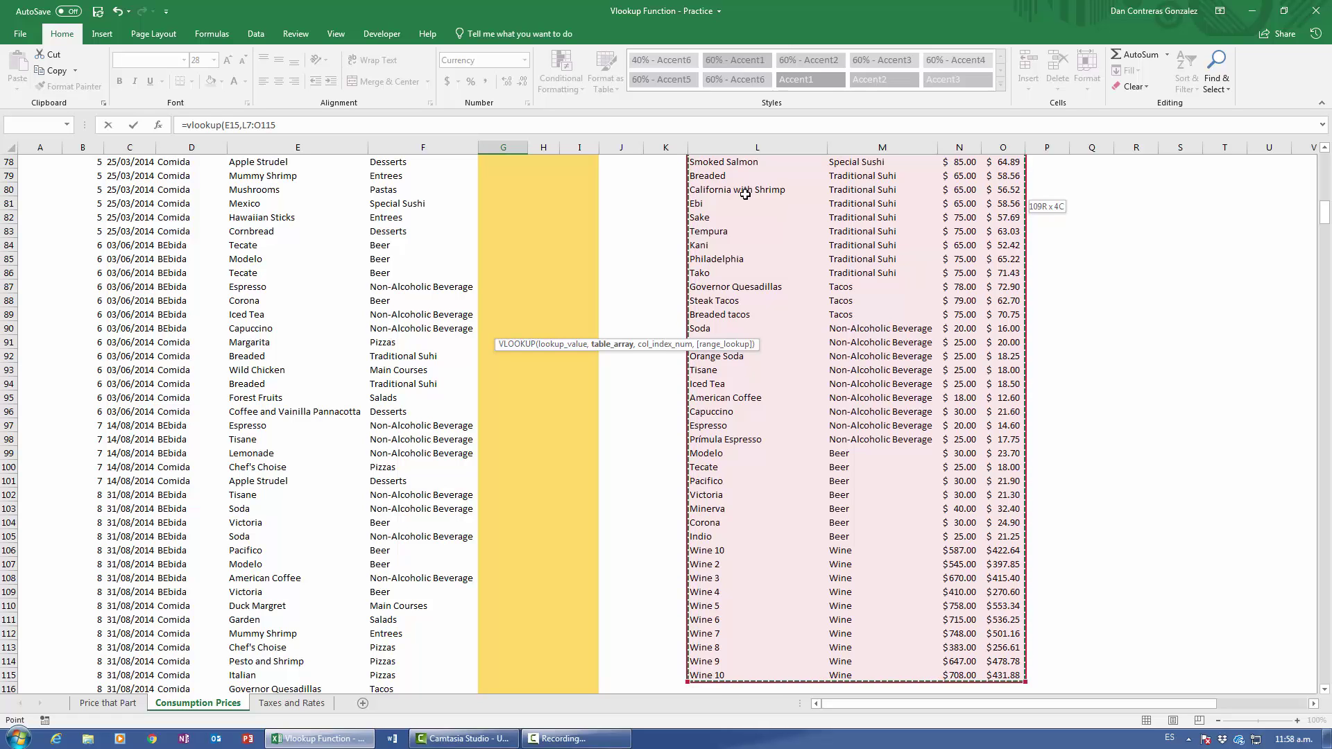
{"action": "key", "text": "F4"}
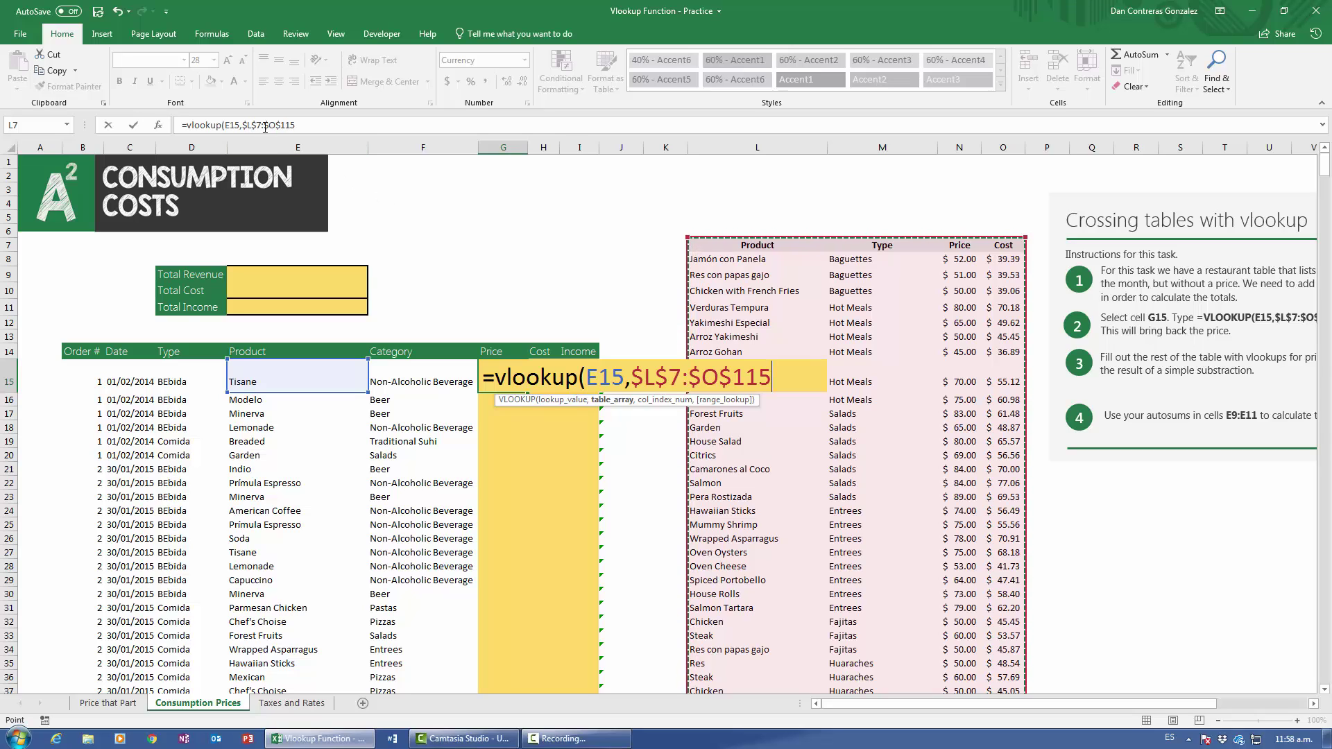
Complete the VLOOKUP in G15 with column index 3 and exact match 0.
{"action": "left_click", "coordinate": [304, 127]}
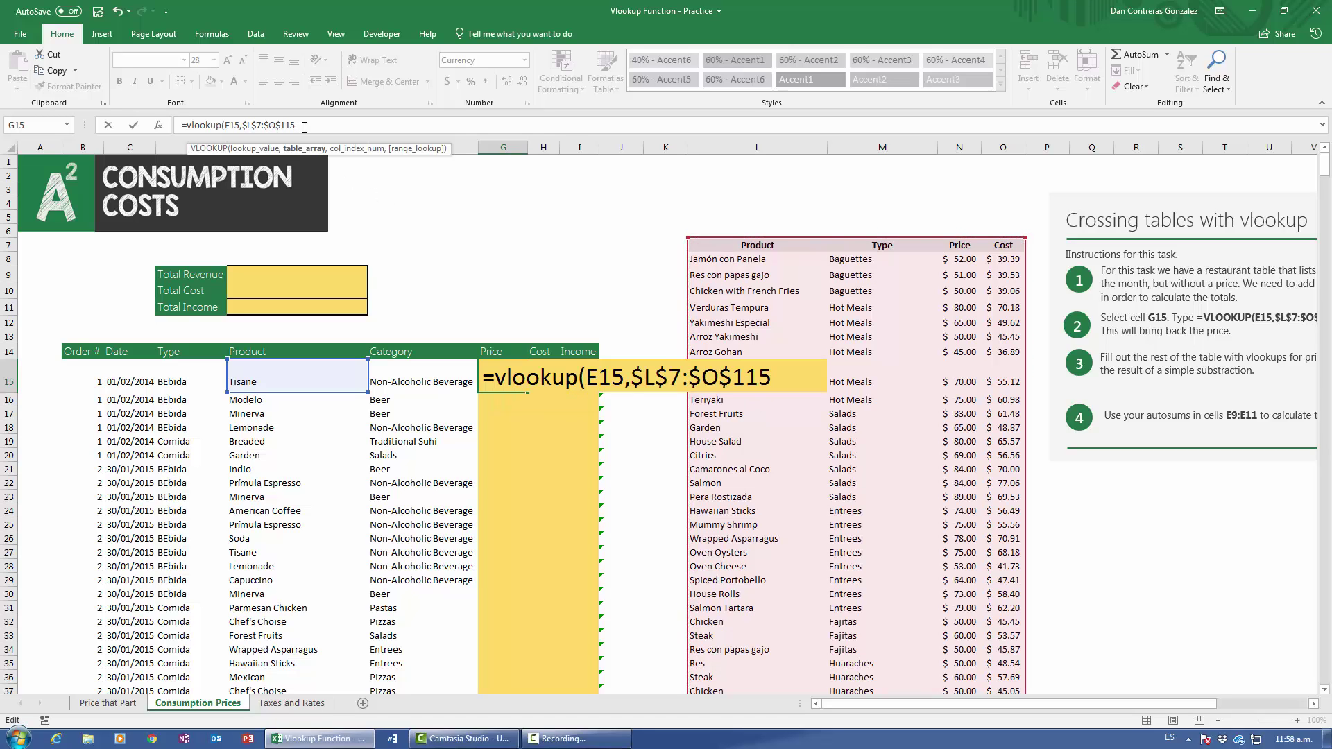
{"action": "type", "text": ","}
{"action": "type", "text": "3"}
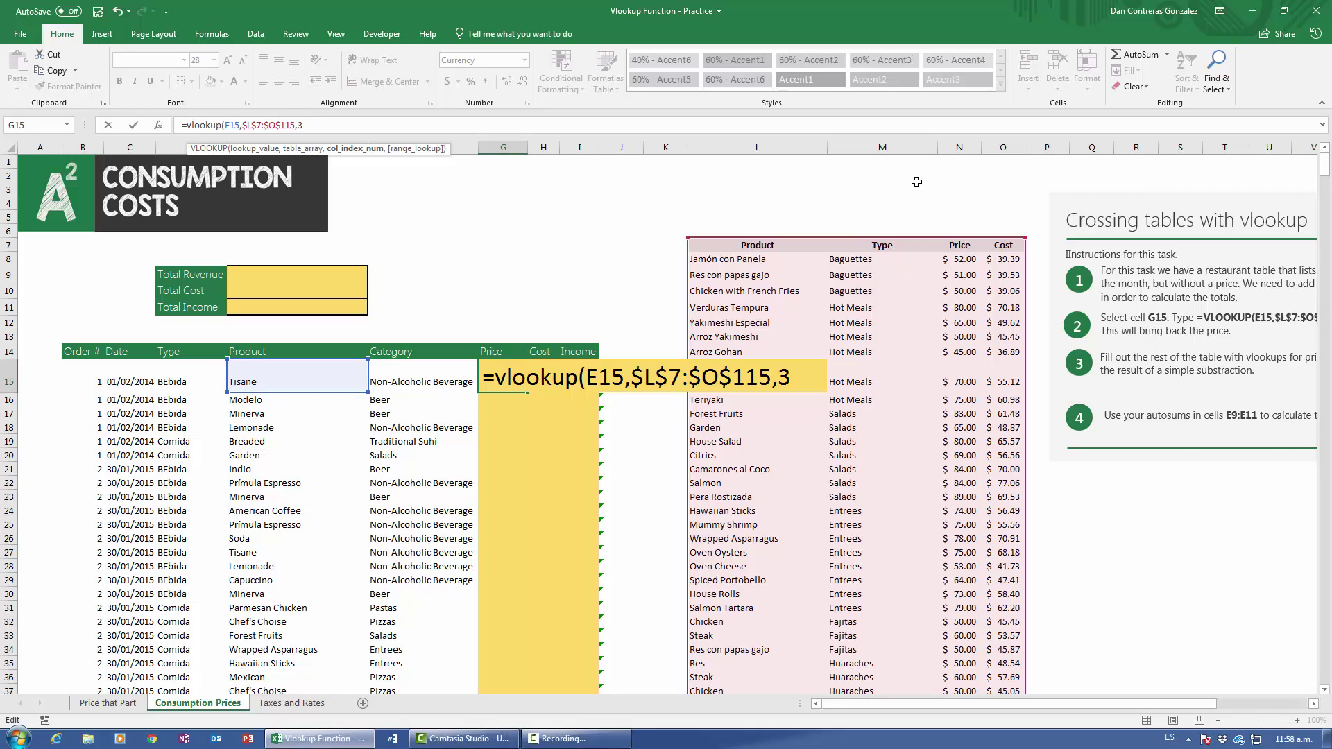
{"action": "type", "text": ","}
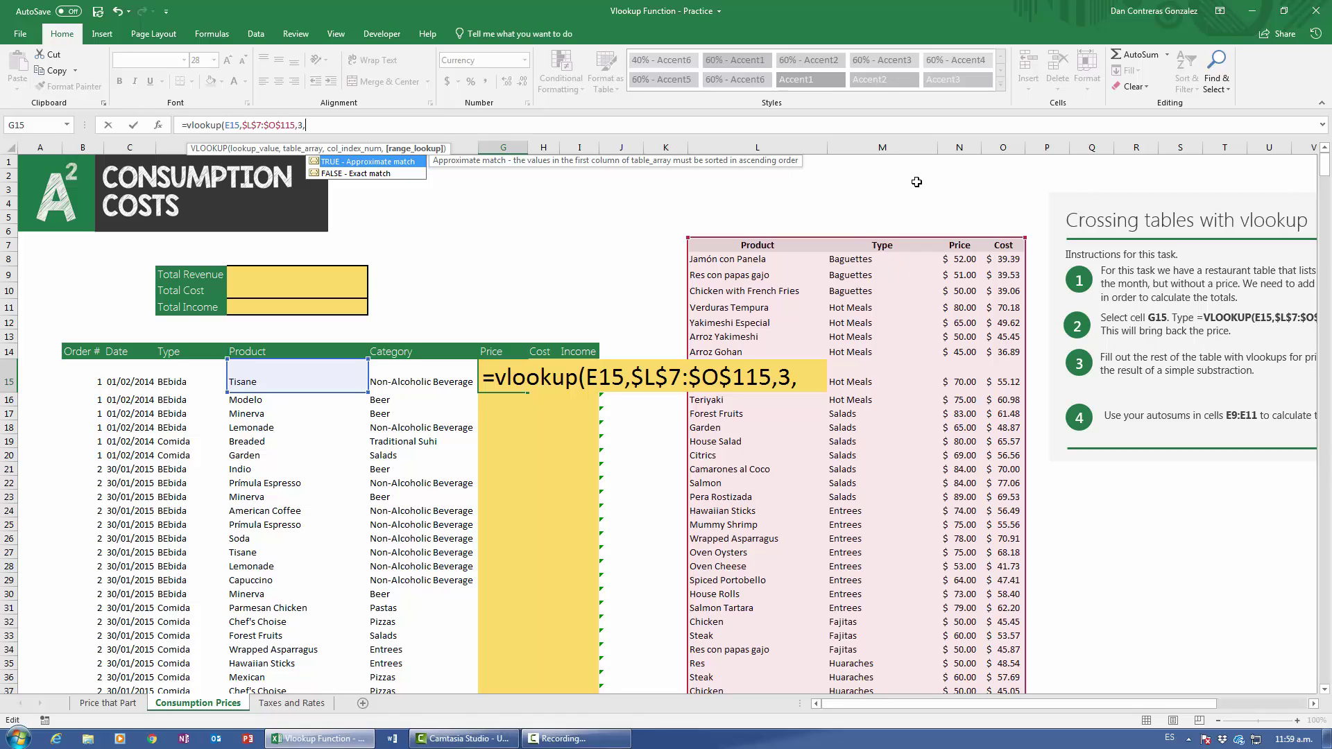
{"action": "type", "text": "0"}
{"action": "type", "text": ")"}
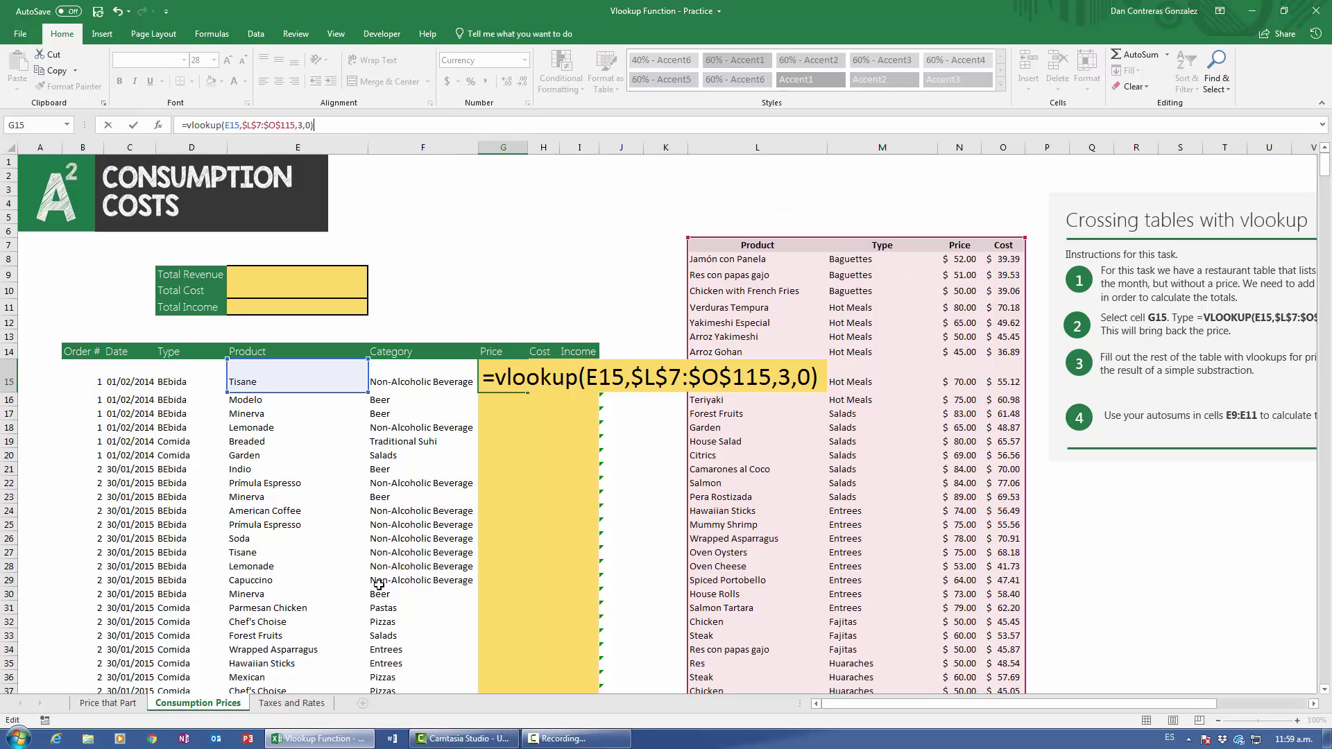
{"action": "key", "text": "Return"}
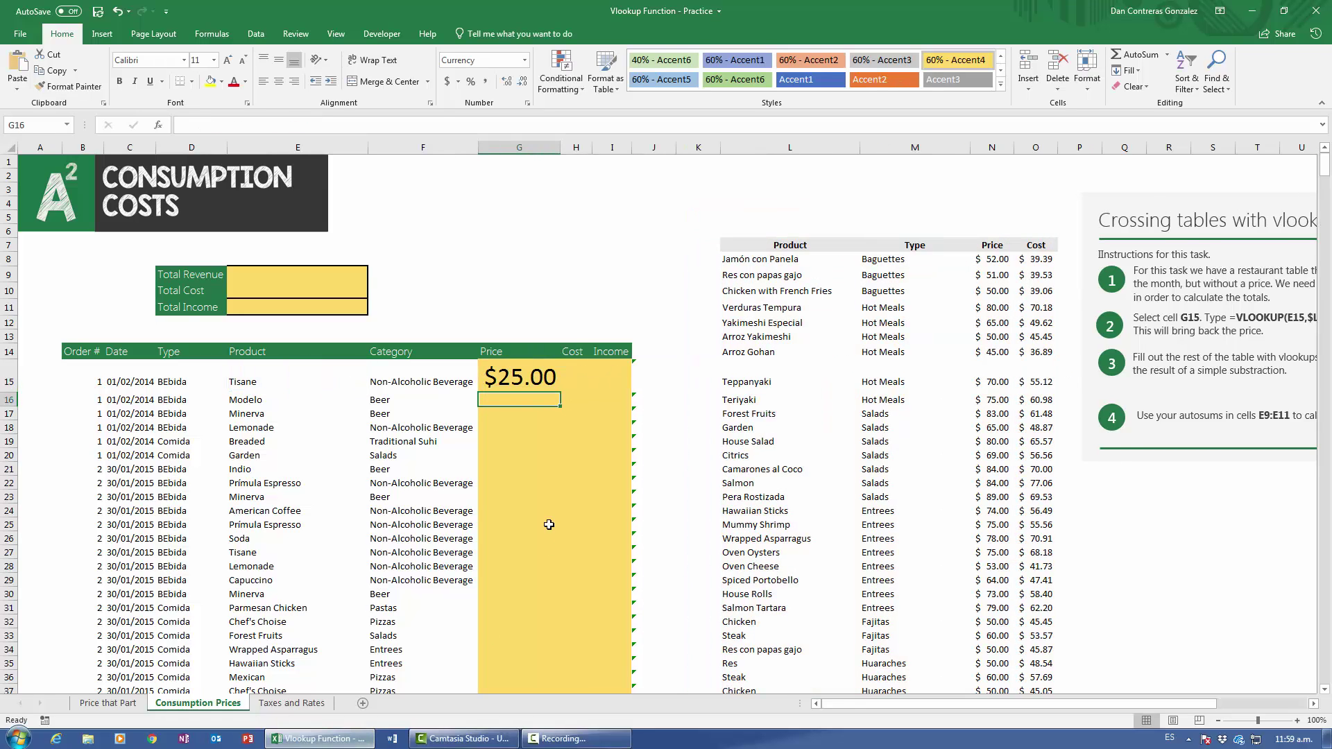
Fill the G15 price lookup down the whole Price column without copying its formatting.
{"action": "left_click", "coordinate": [526, 386]}
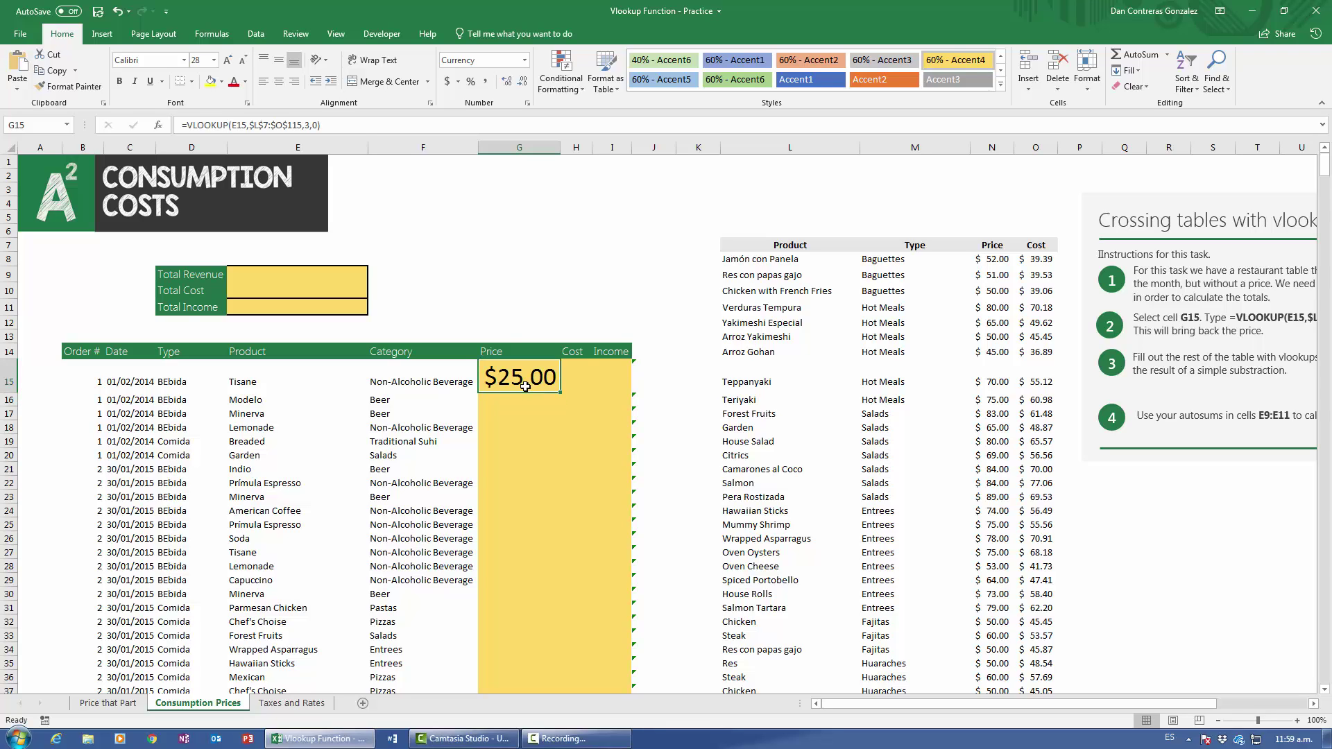
{"action": "double_click", "coordinate": [561, 394]}
{"action": "left_click", "coordinate": [570, 684]}
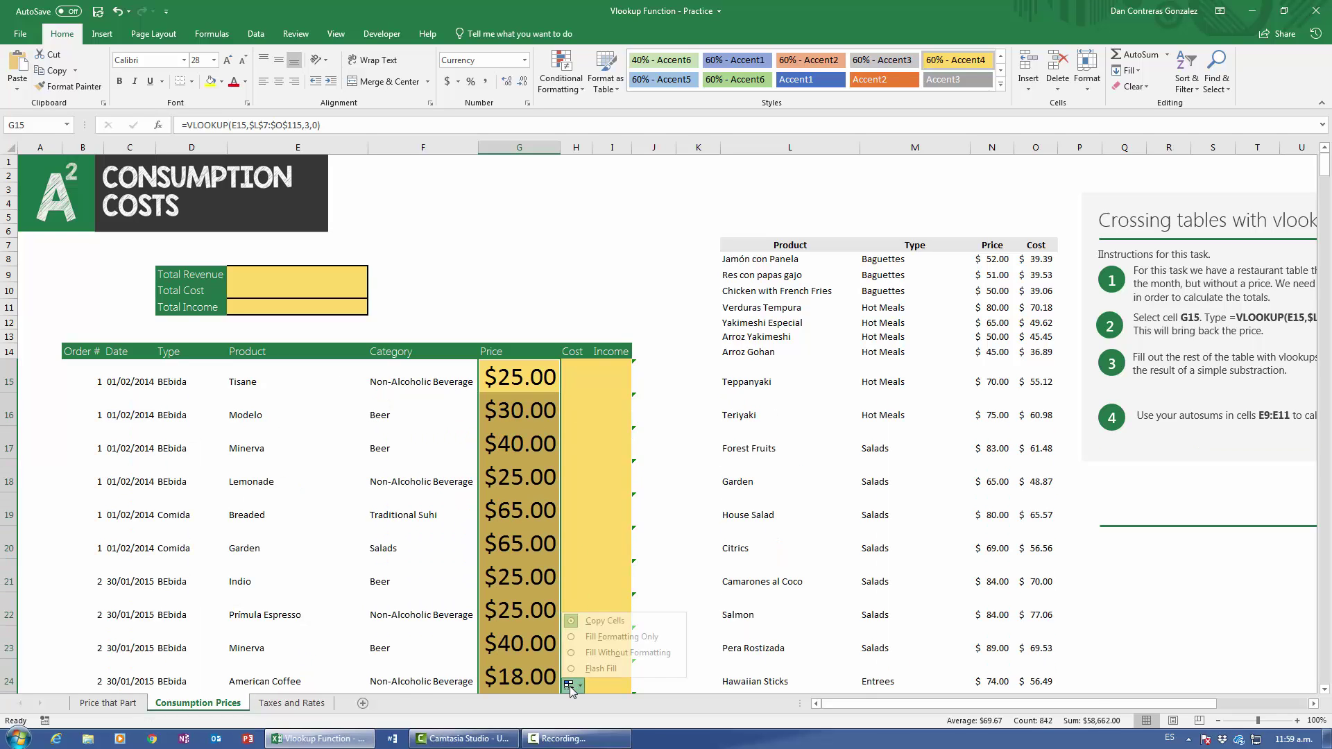
{"action": "left_click", "coordinate": [600, 653]}
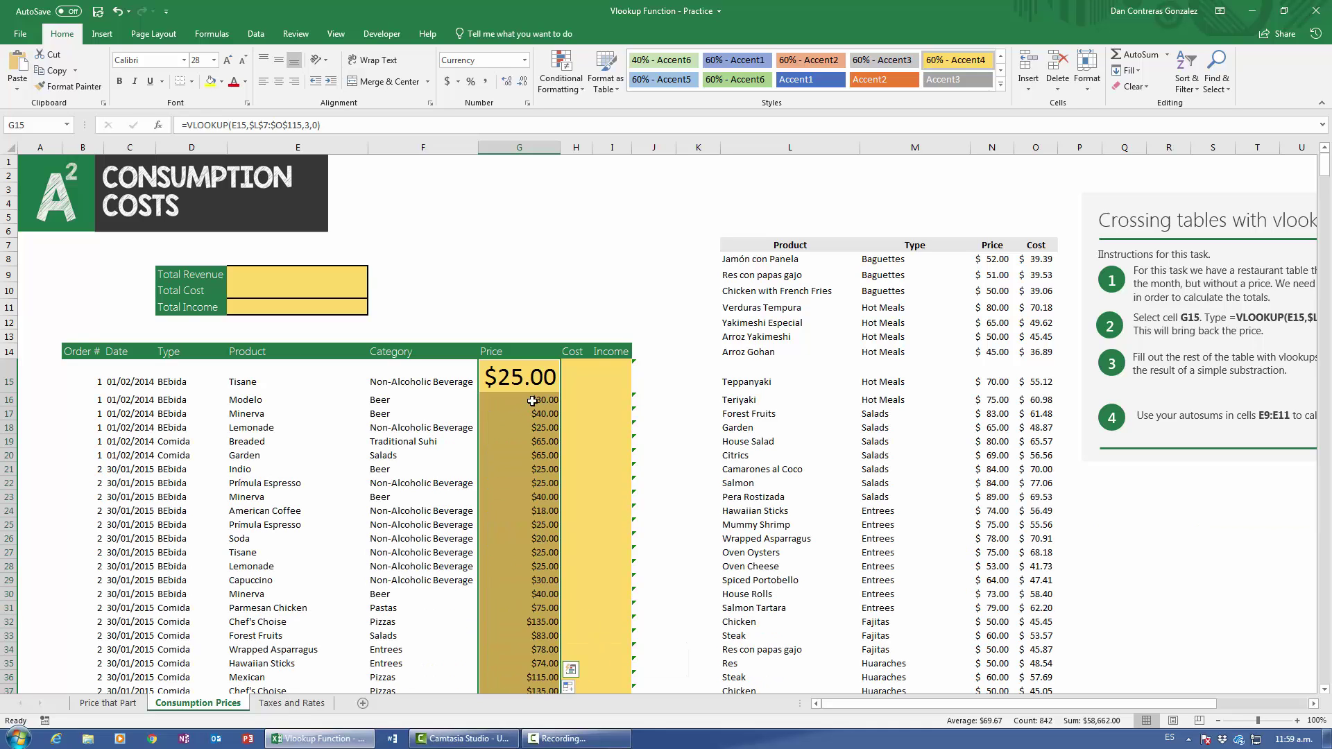
{"action": "left_click", "coordinate": [533, 401]}
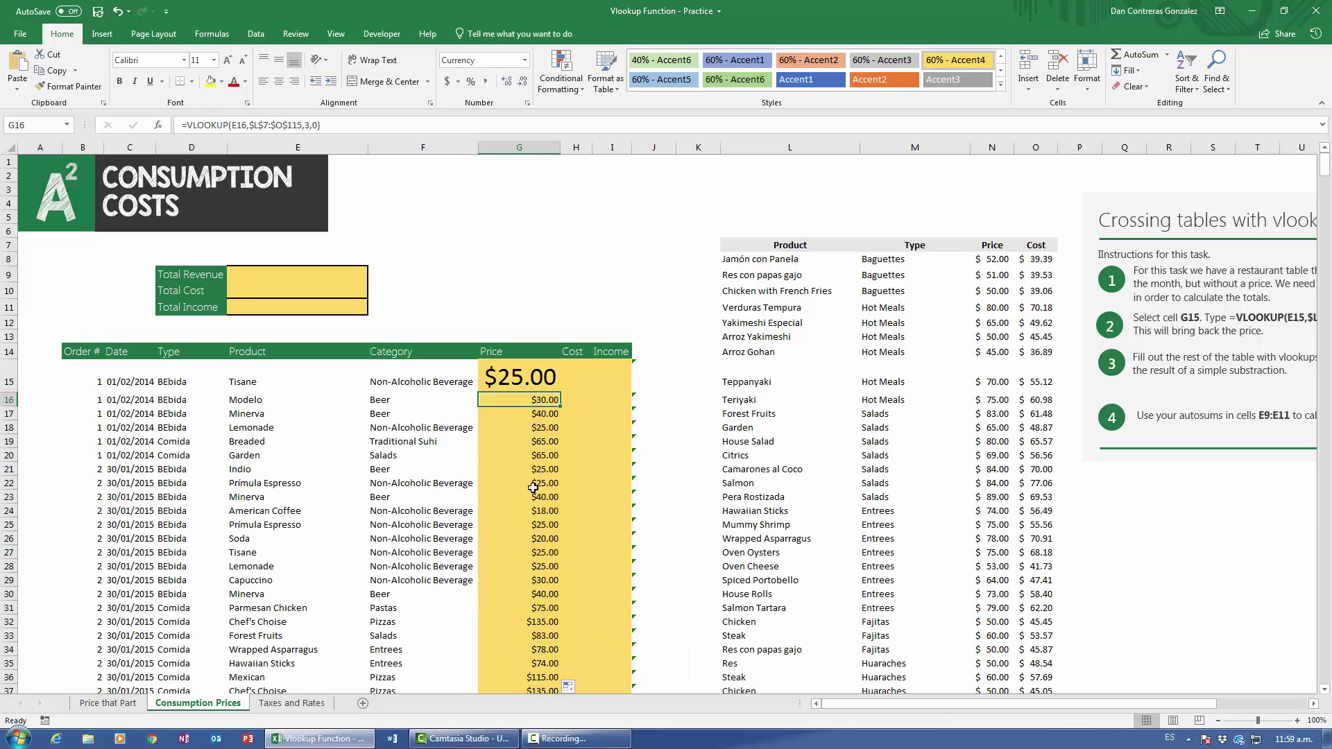
Change the table range in the G15 VLOOKUP to relative references L7:O115.
{"action": "left_click", "coordinate": [528, 378]}
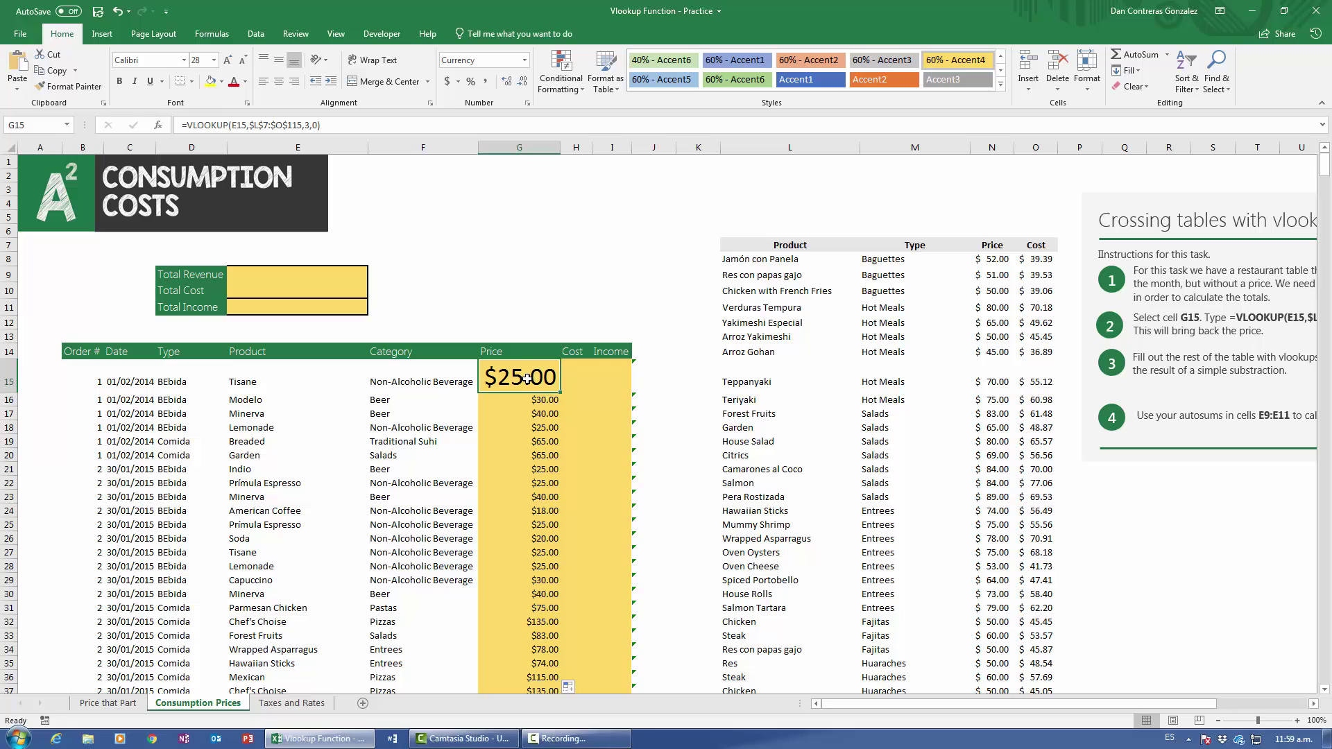
{"action": "key", "text": "F2"}
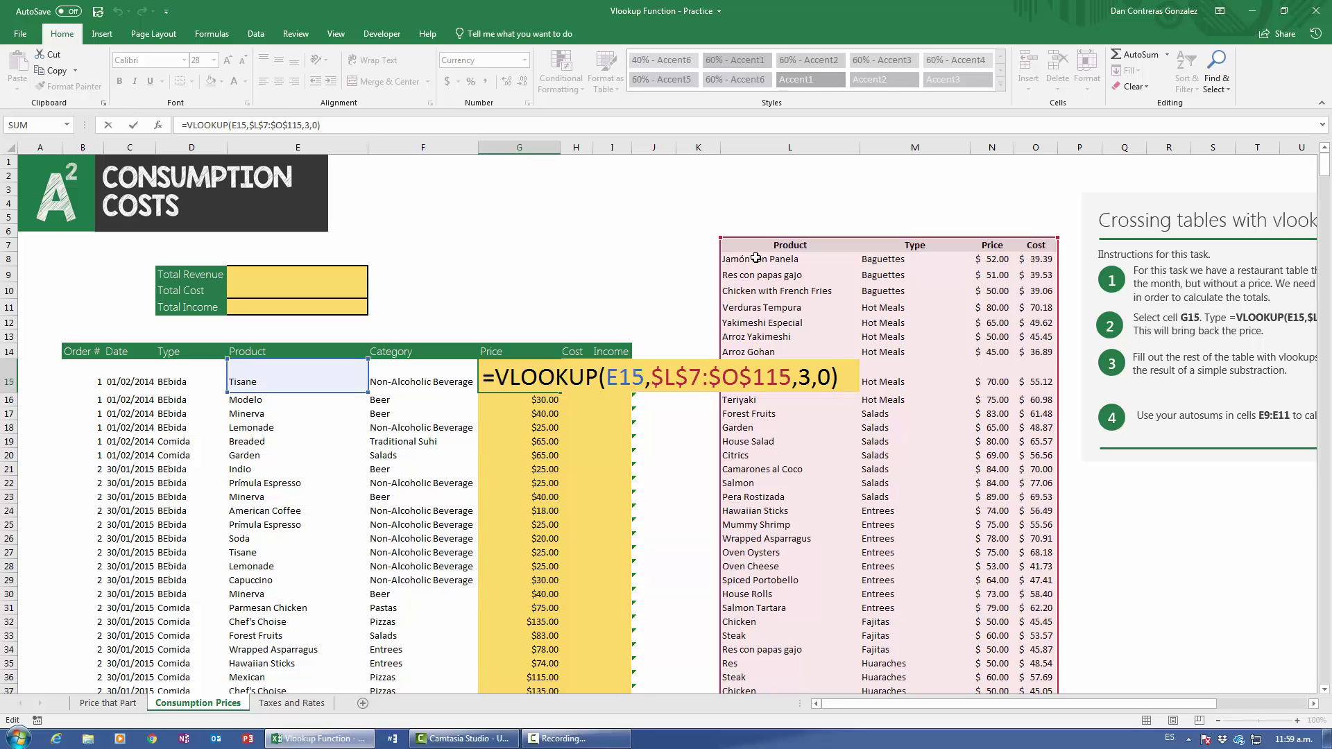
{"action": "left_click_drag", "start_coordinate": [675, 382], "coordinate": [750, 382]}
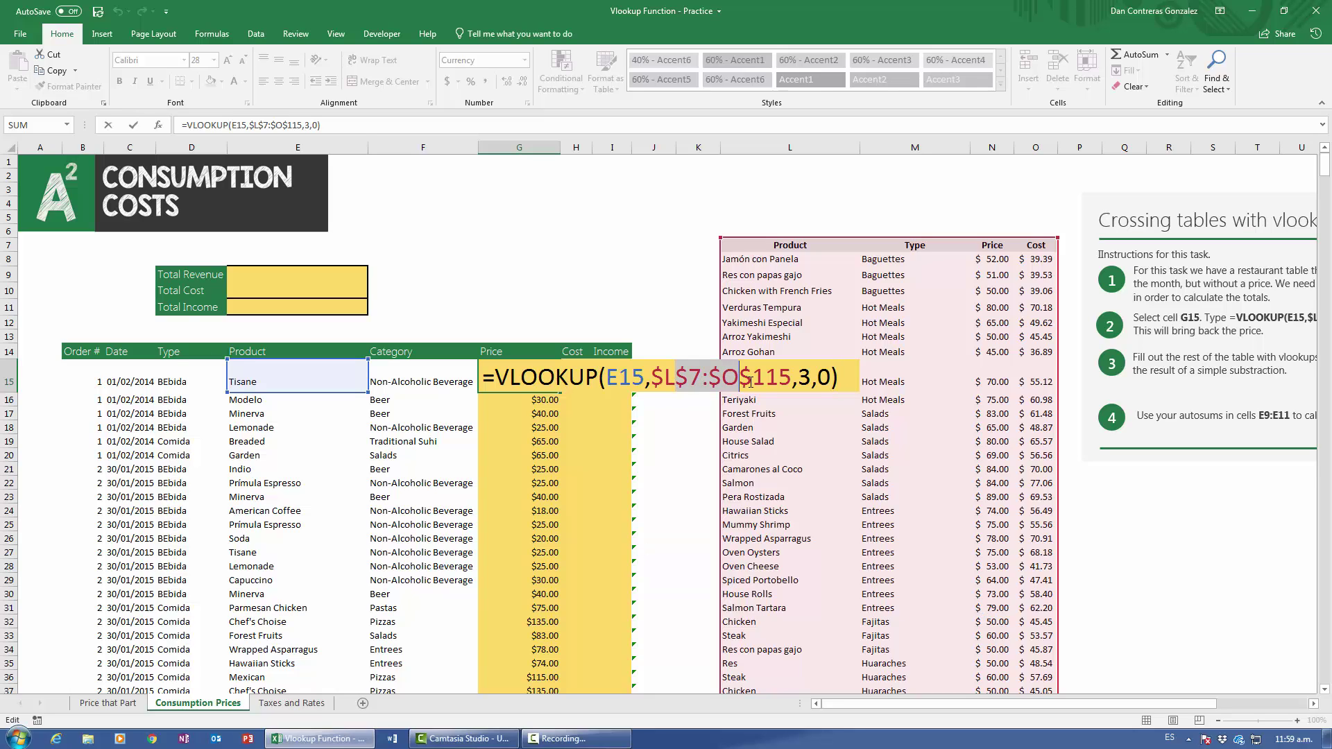
{"action": "key", "text": "F4"}
{"action": "key", "text": "F4"}
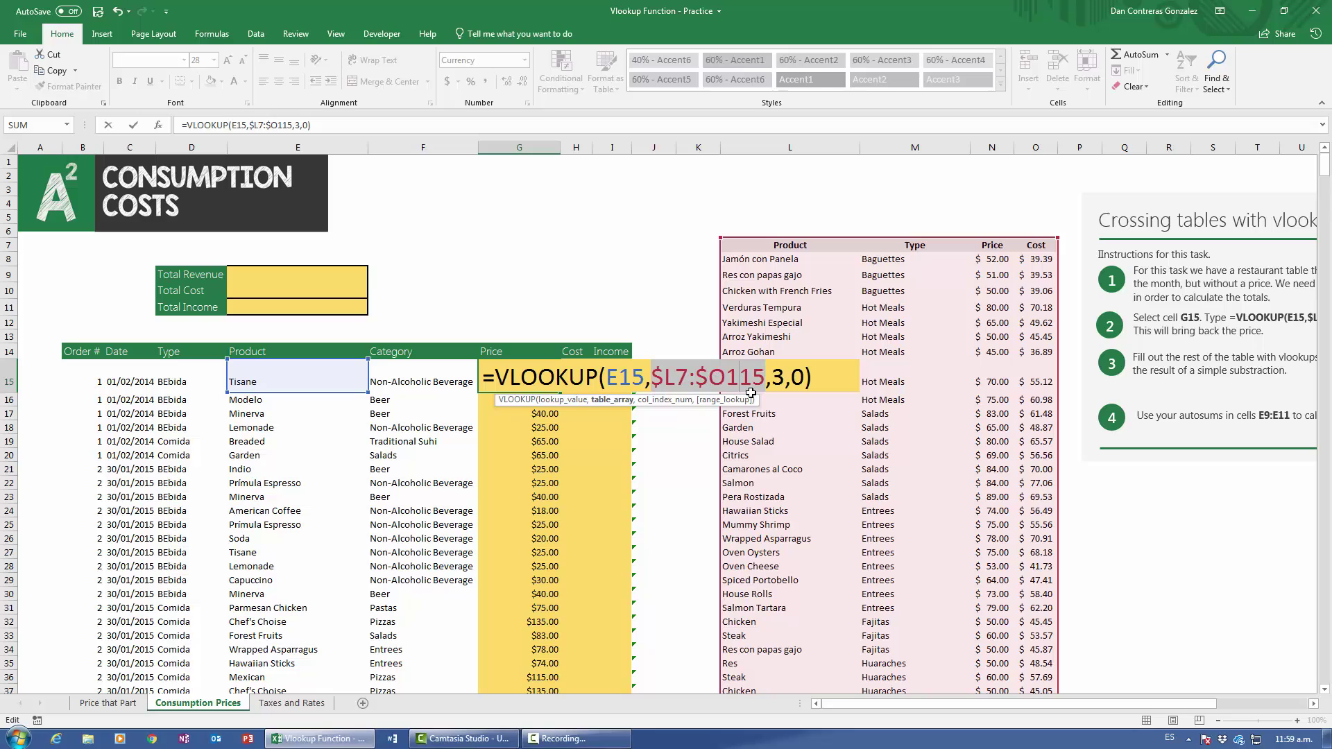
{"action": "key", "text": "ctrl+Return"}
{"action": "left_click", "coordinate": [565, 378]}
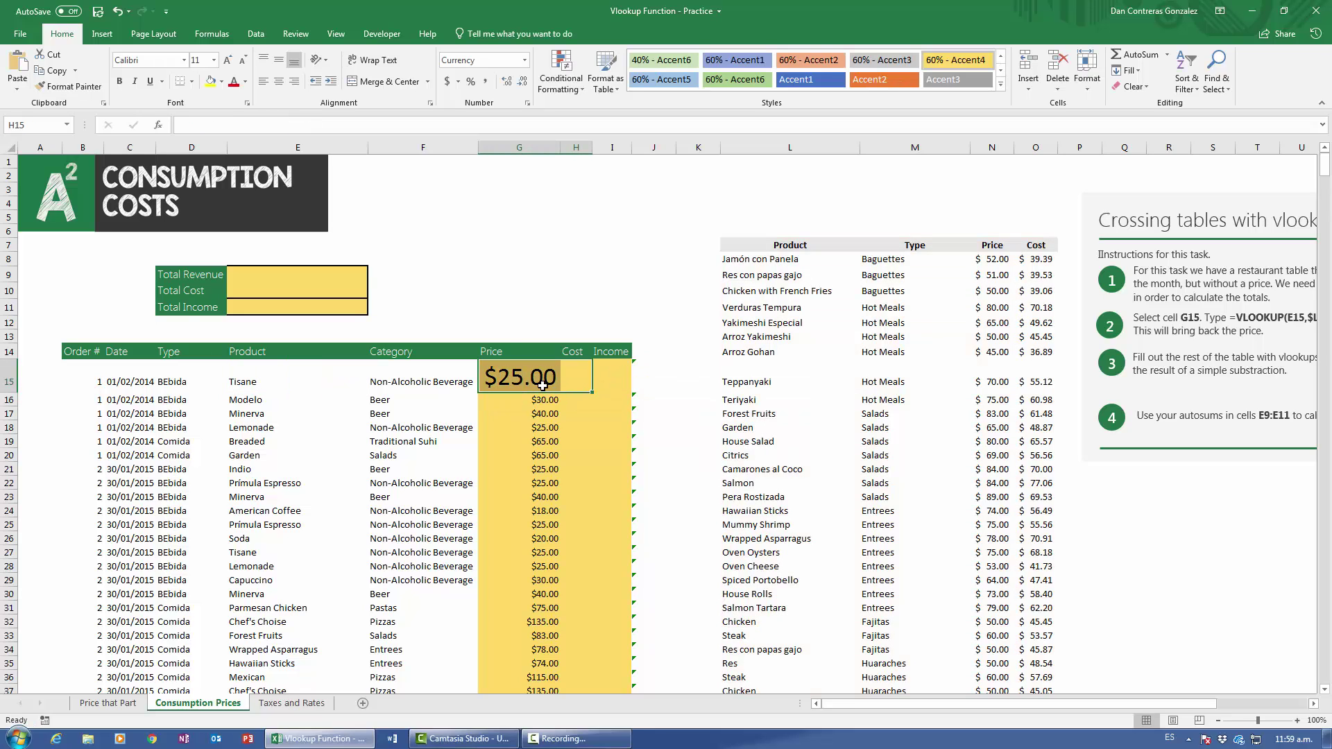
Fill the relative-reference lookup from G15 down the Price column without formatting.
{"action": "left_click", "coordinate": [542, 385]}
{"action": "double_click", "coordinate": [561, 392]}
{"action": "left_click", "coordinate": [571, 688]}
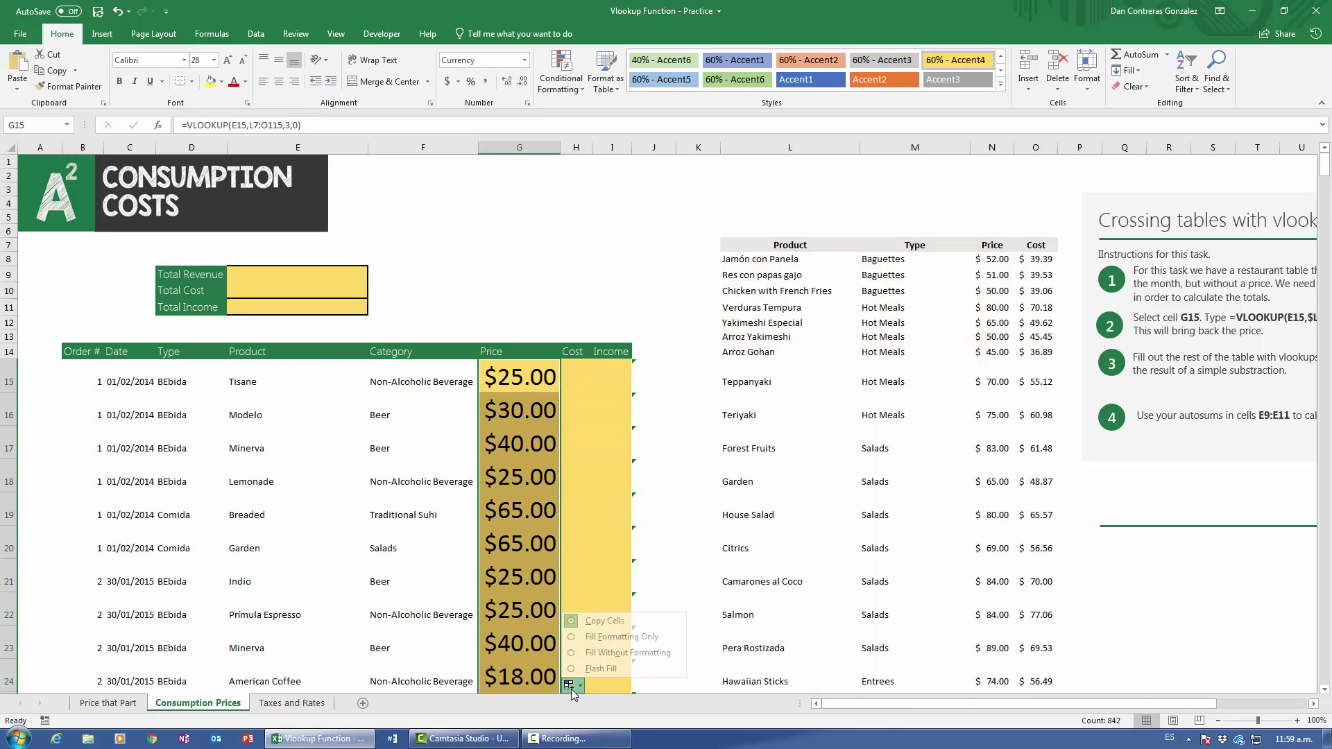
{"action": "left_click", "coordinate": [628, 653]}
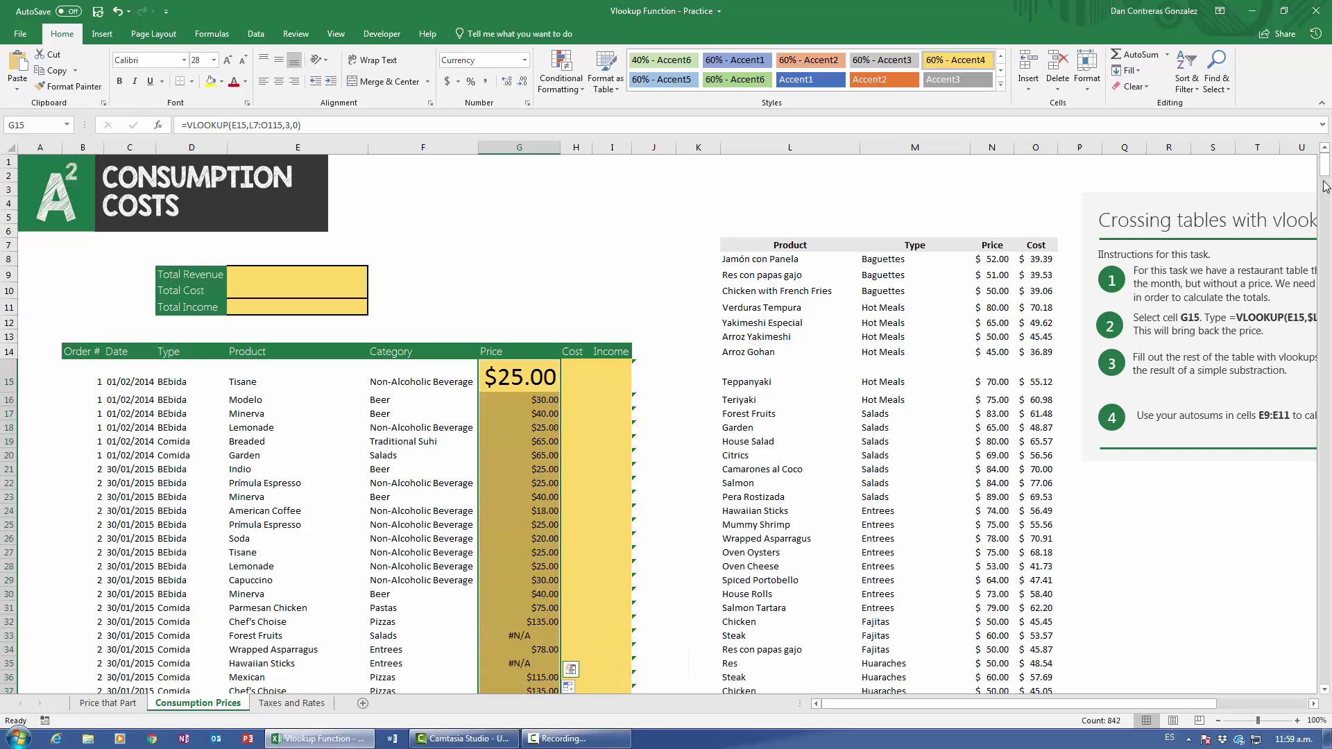
Inspect the formula in G33 for Forest Fruits to see which part of the product list its table range covers.
{"action": "mouse_move", "coordinate": [1326, 185]}
{"action": "left_mouse_down"}
{"action": "mouse_move", "coordinate": [1322, 255]}
{"action": "mouse_move", "coordinate": [1302, 273]}
{"action": "mouse_move", "coordinate": [1328, 217]}
{"action": "mouse_move", "coordinate": [1326, 166]}
{"action": "left_mouse_up"}
{"action": "scroll", "coordinate": [589, 478], "scroll_direction": "down", "scroll_amount": 3}
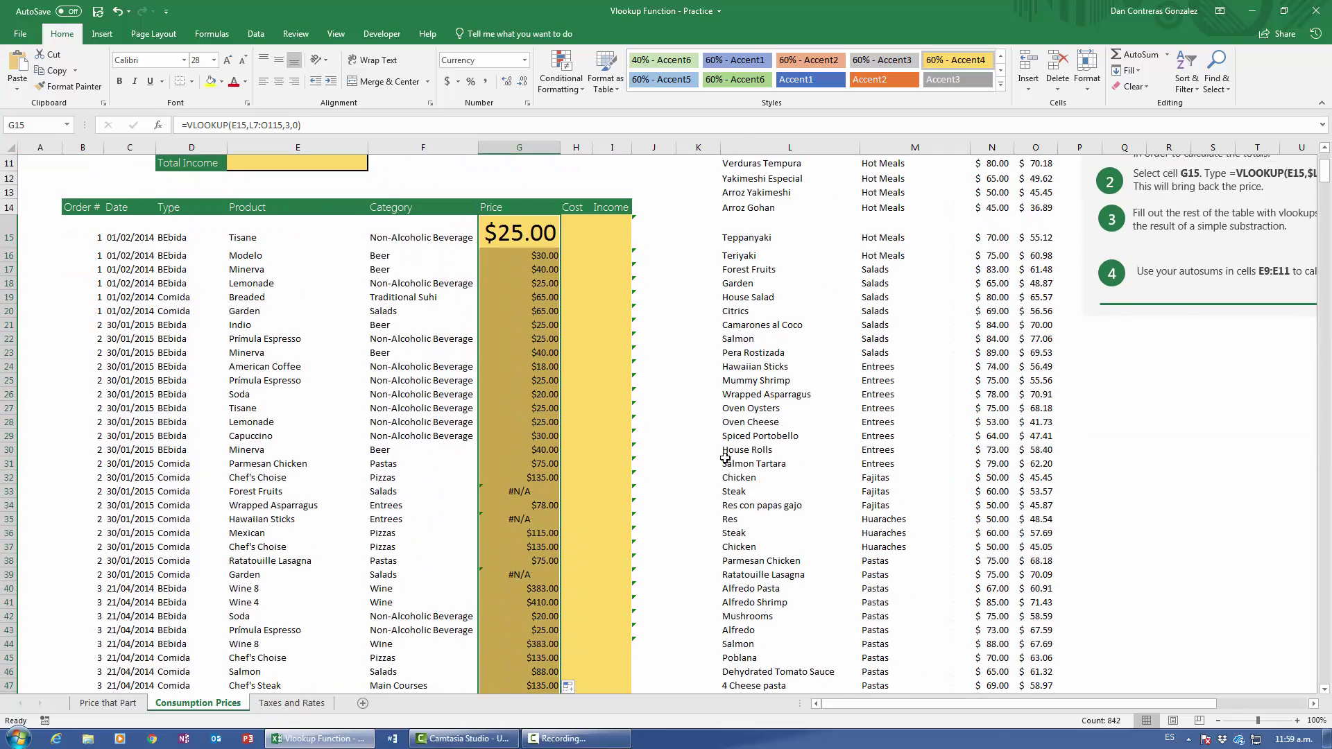
{"action": "left_click", "coordinate": [538, 490]}
{"action": "key", "text": "F2"}
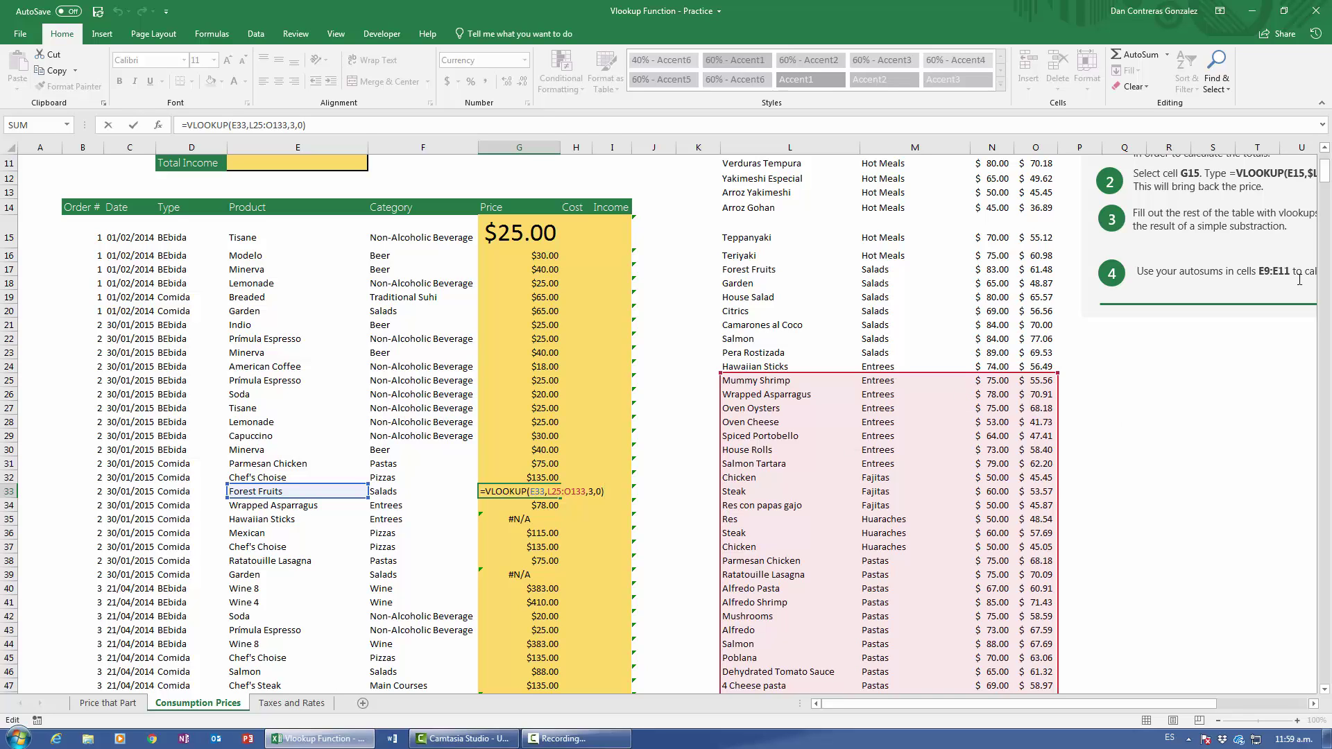
{"action": "mouse_move", "coordinate": [1325, 170]}
{"action": "left_mouse_down"}
{"action": "mouse_move", "coordinate": [1324, 333]}
{"action": "mouse_move", "coordinate": [1325, 167]}
{"action": "left_mouse_up"}
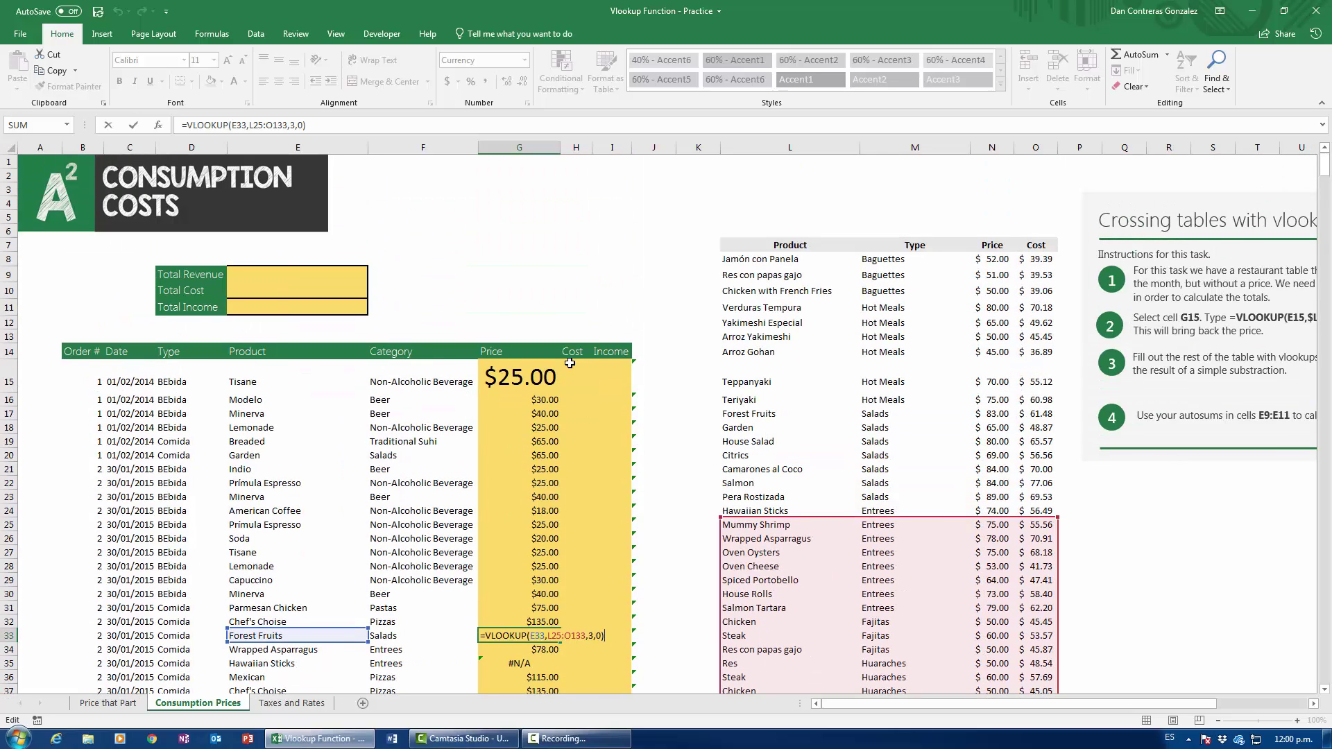
{"action": "key", "text": "Escape"}
Make the table range in the G15 VLOOKUP absolute again as $L$7:$O$115.
{"action": "left_click", "coordinate": [534, 378]}
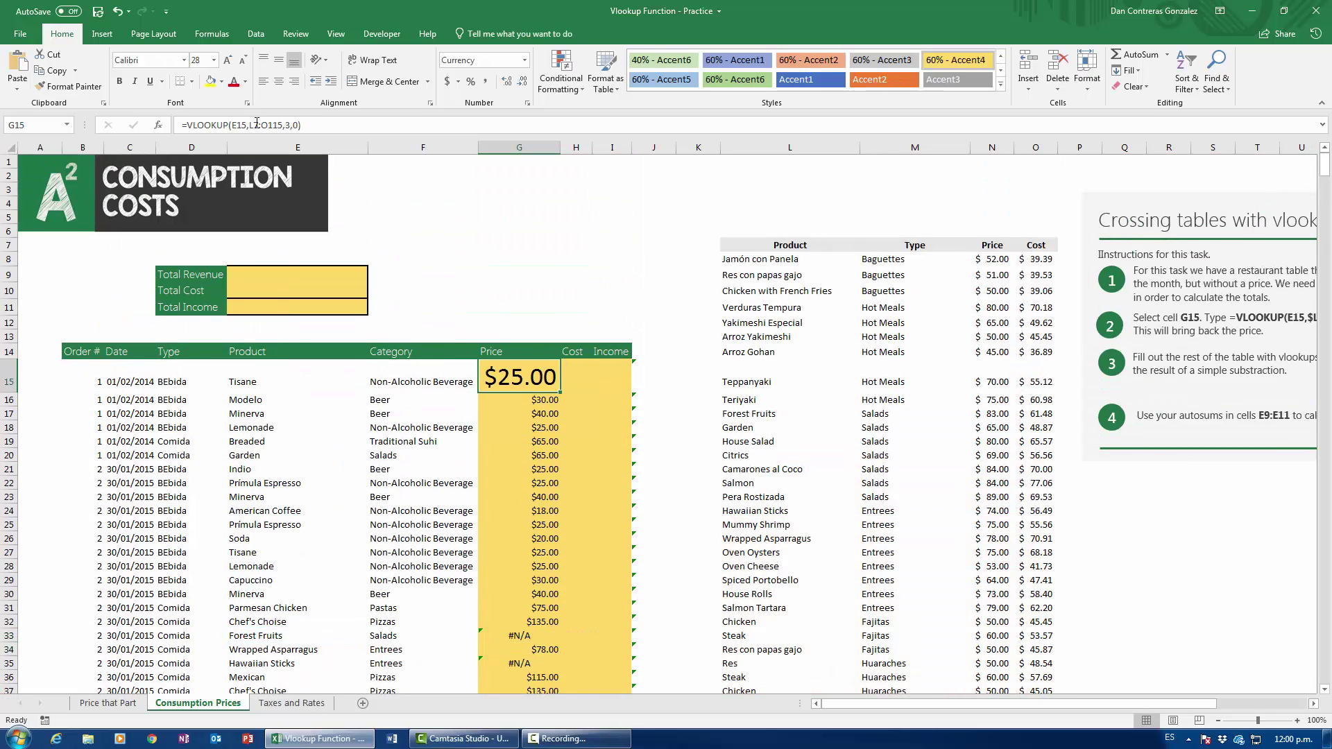
{"action": "left_click_drag", "start_coordinate": [254, 125], "coordinate": [270, 125]}
{"action": "key", "text": "F4"}
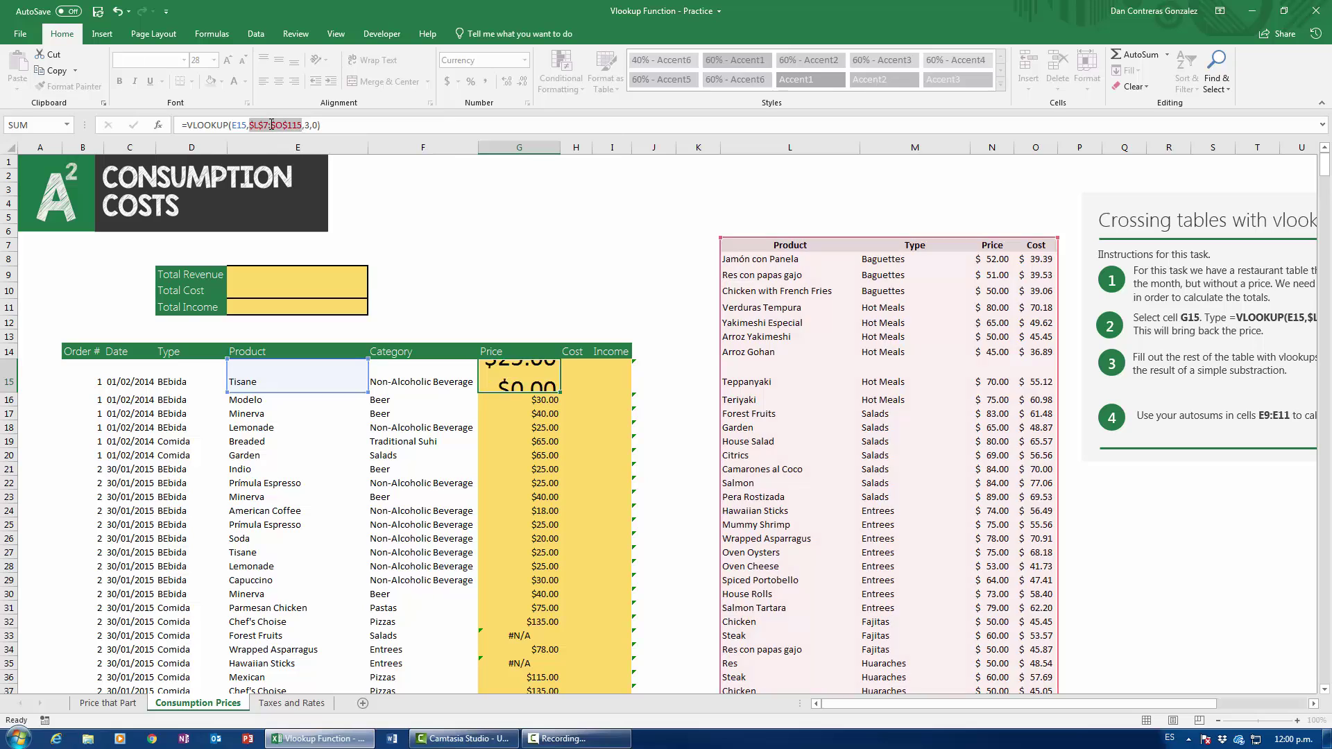
{"action": "key", "text": "Return"}
Fill the corrected G15 formula down the Price column without formatting.
{"action": "left_click", "coordinate": [531, 378]}
{"action": "double_click", "coordinate": [560, 392]}
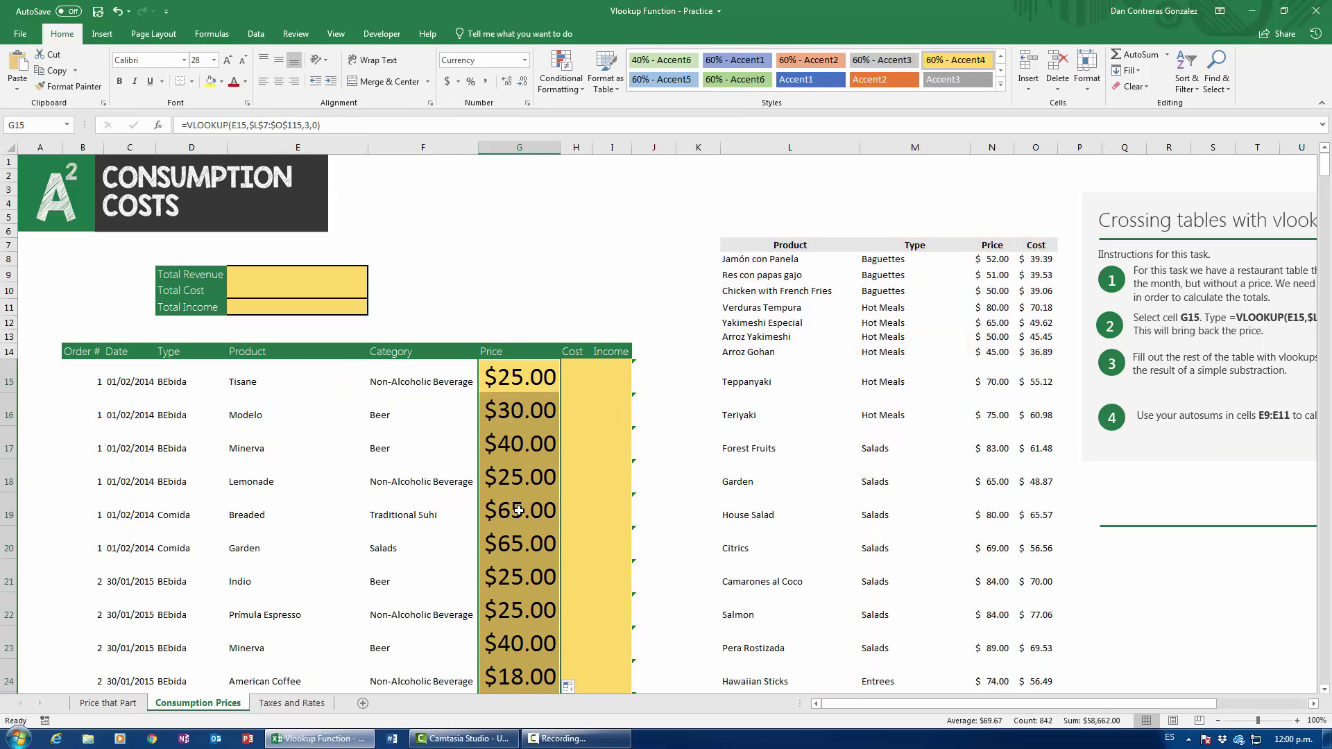
{"action": "left_click", "coordinate": [569, 685]}
{"action": "left_click", "coordinate": [613, 653]}
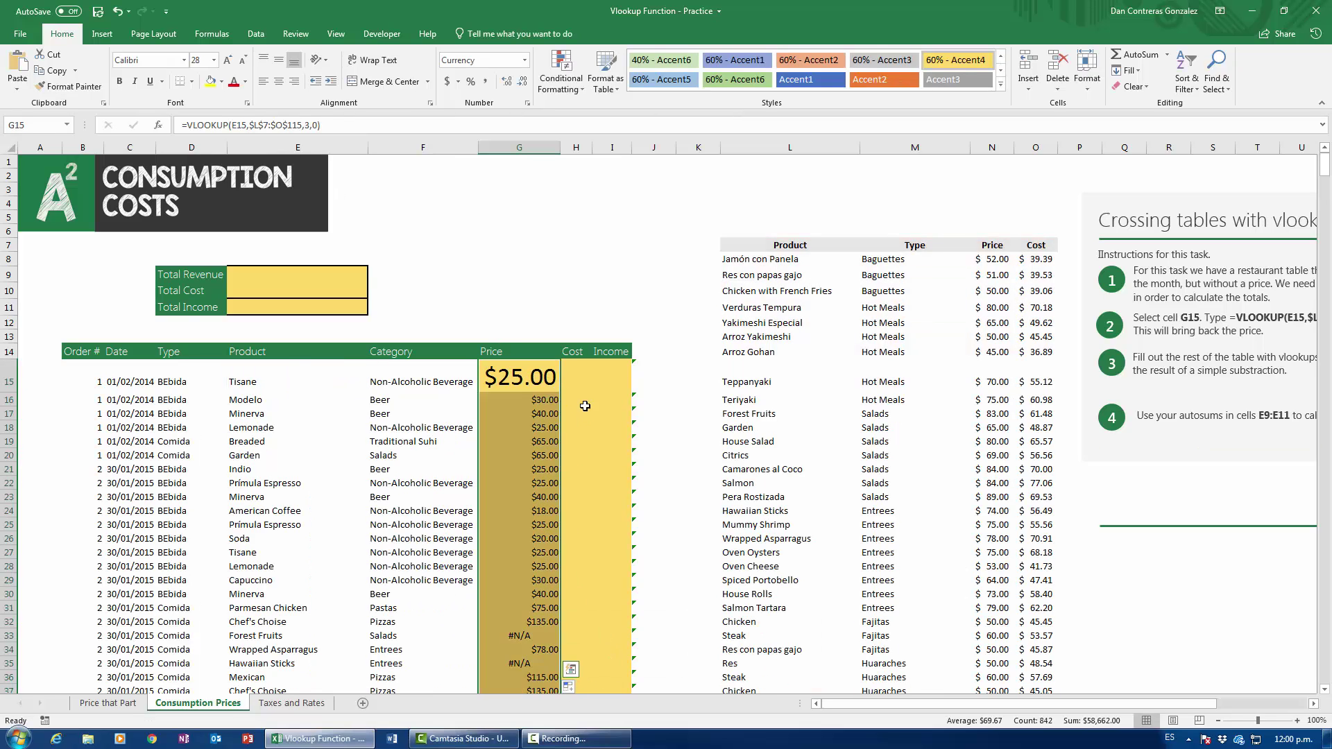
Increase the font size of Cost cell H15 to 28.
{"action": "key", "text": "Right"}
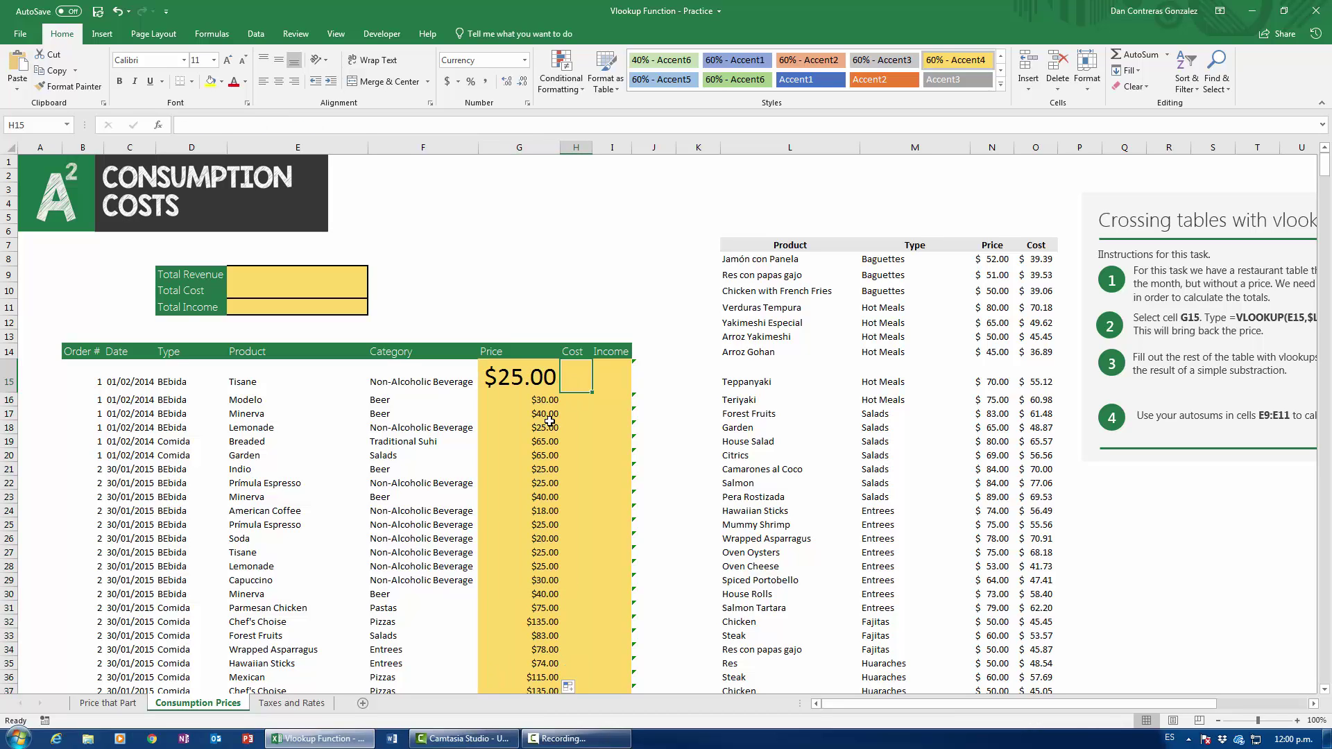
{"action": "left_click", "coordinate": [378, 126]}
{"action": "type", "text": "="}
{"action": "key", "text": "Escape"}
{"action": "left_click", "coordinate": [213, 61]}
{"action": "left_click", "coordinate": [201, 171]}
{"action": "left_click", "coordinate": [228, 61]}
{"action": "left_click", "coordinate": [228, 61]}
{"action": "left_click", "coordinate": [228, 61]}
{"action": "left_click", "coordinate": [228, 60]}
{"action": "left_click", "coordinate": [227, 60]}
{"action": "left_click", "coordinate": [232, 125]}
{"action": "type", "text": "=vlookup"}
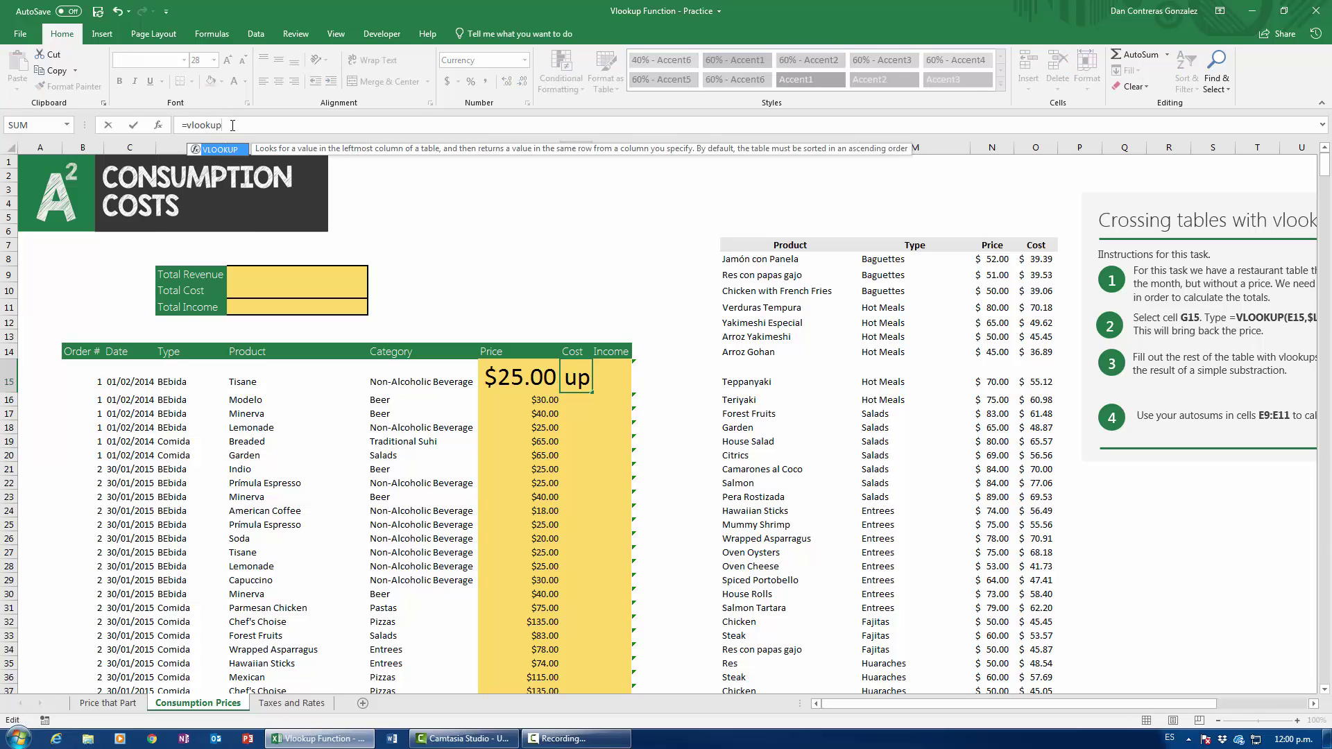
{"action": "type", "text": "("}
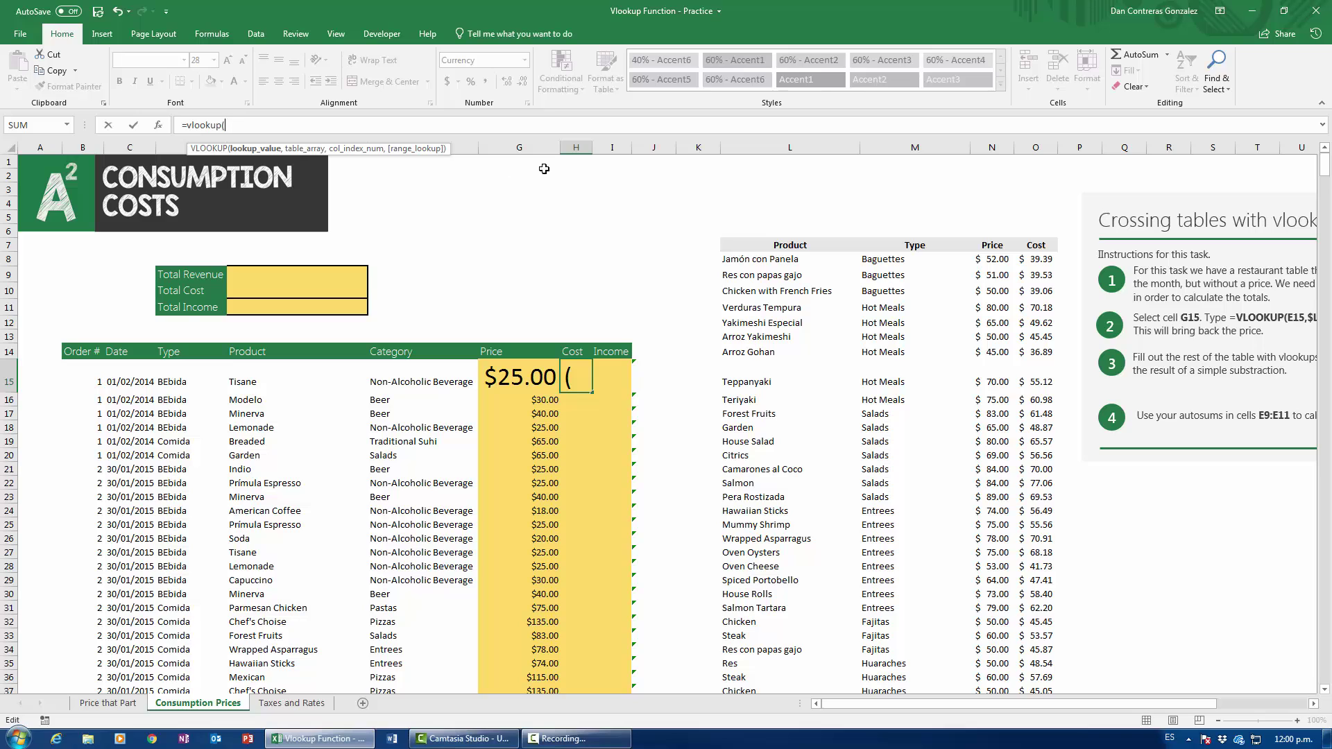
{"action": "left_click_drag", "start_coordinate": [612, 147], "coordinate": [709, 147]}
{"action": "key", "text": "Escape"}
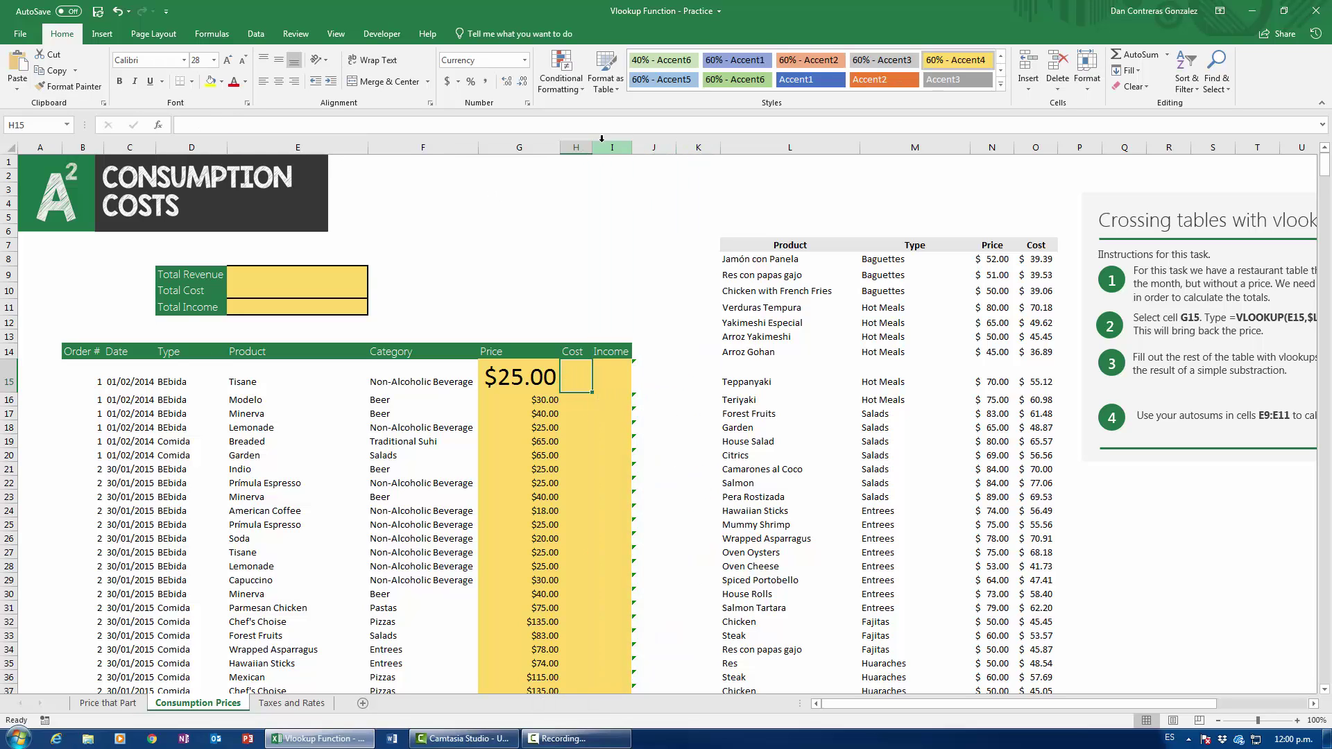
Widen the Cost column and enter =VLOOKUP(E15,$L$7:$O$115,4,0) in H15 for the product's cost.
{"action": "left_click_drag", "start_coordinate": [591, 147], "coordinate": [804, 148]}
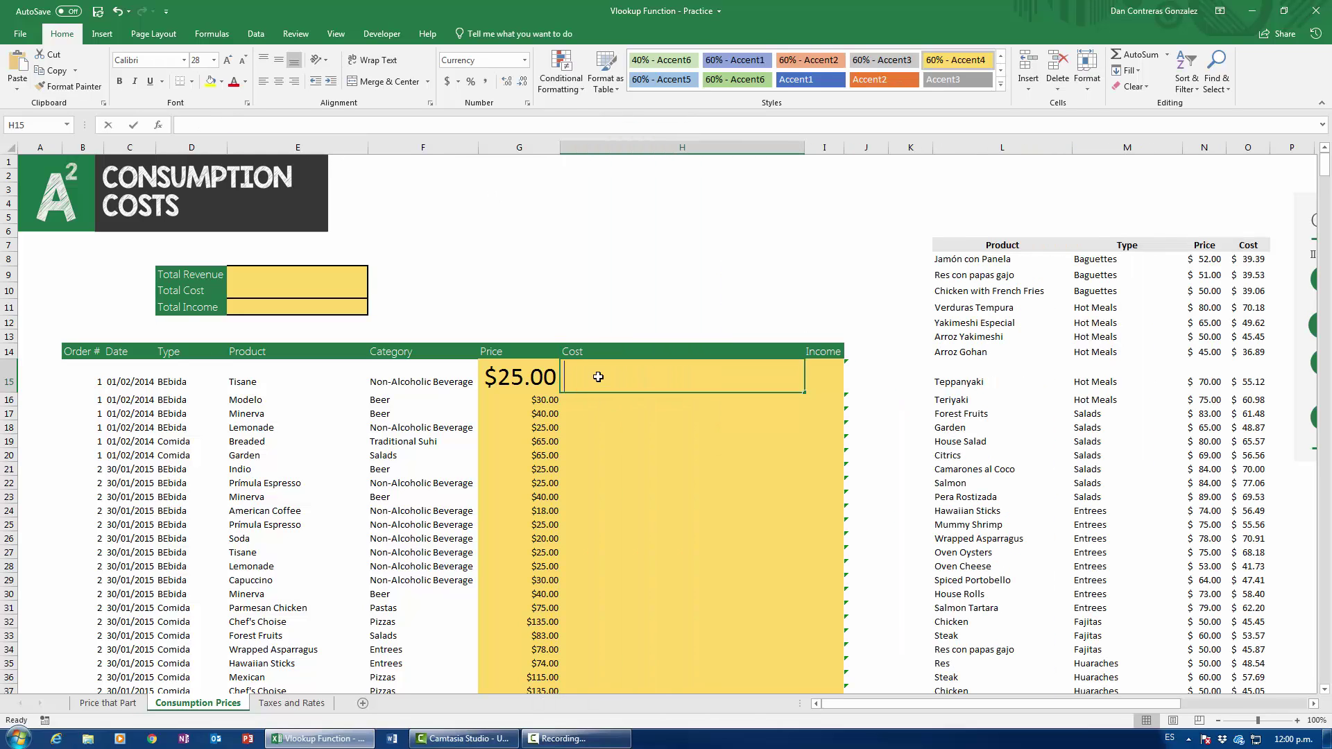
{"action": "type", "text": "=vlookup("}
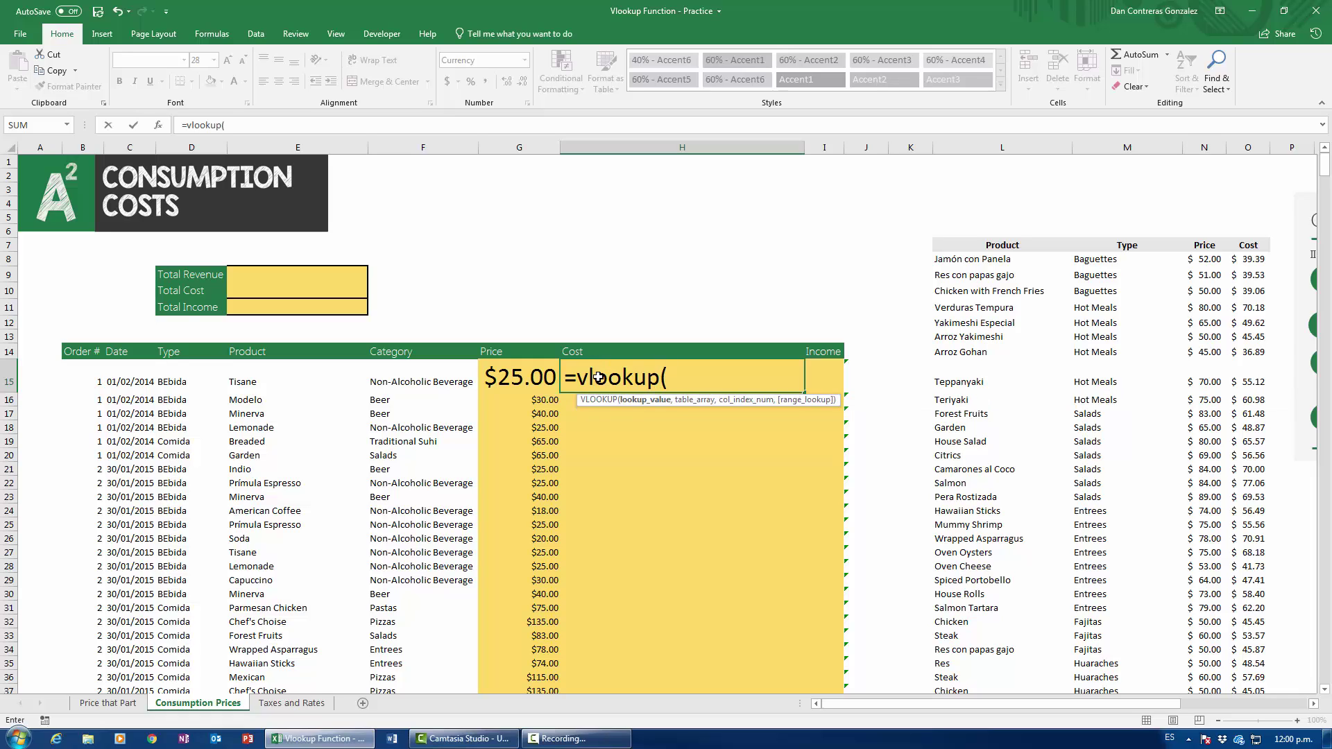
{"action": "left_click", "coordinate": [275, 375]}
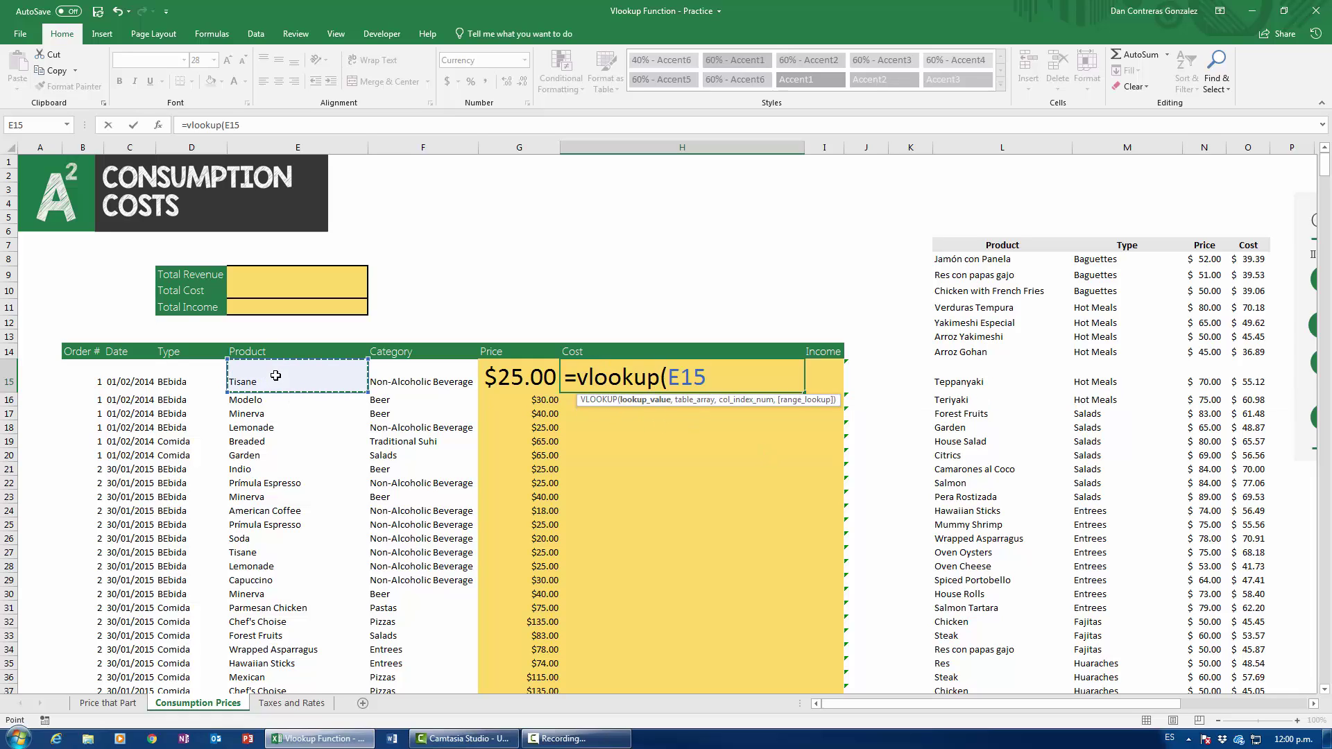
{"action": "type", "text": ","}
{"action": "left_click", "coordinate": [1010, 243]}
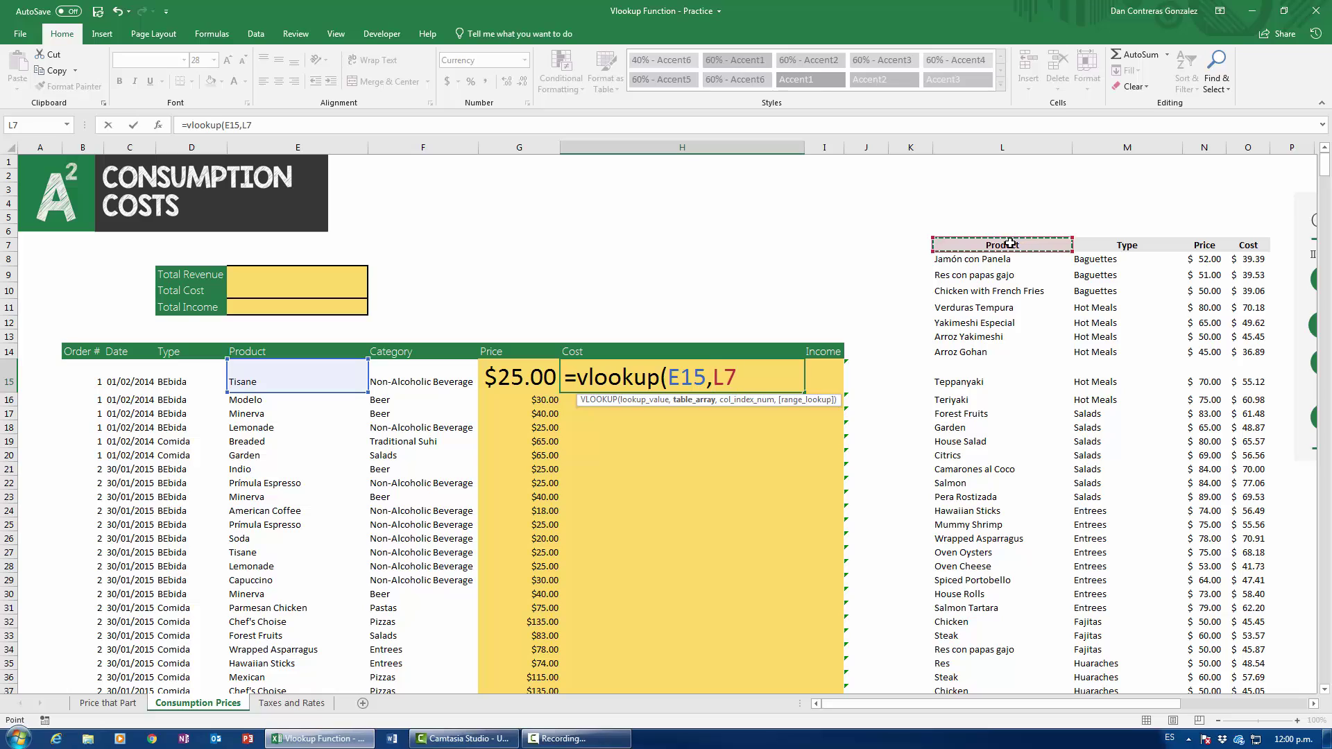
{"action": "key", "text": "ctrl+shift+Right"}
{"action": "key", "text": "ctrl+shift+Down"}
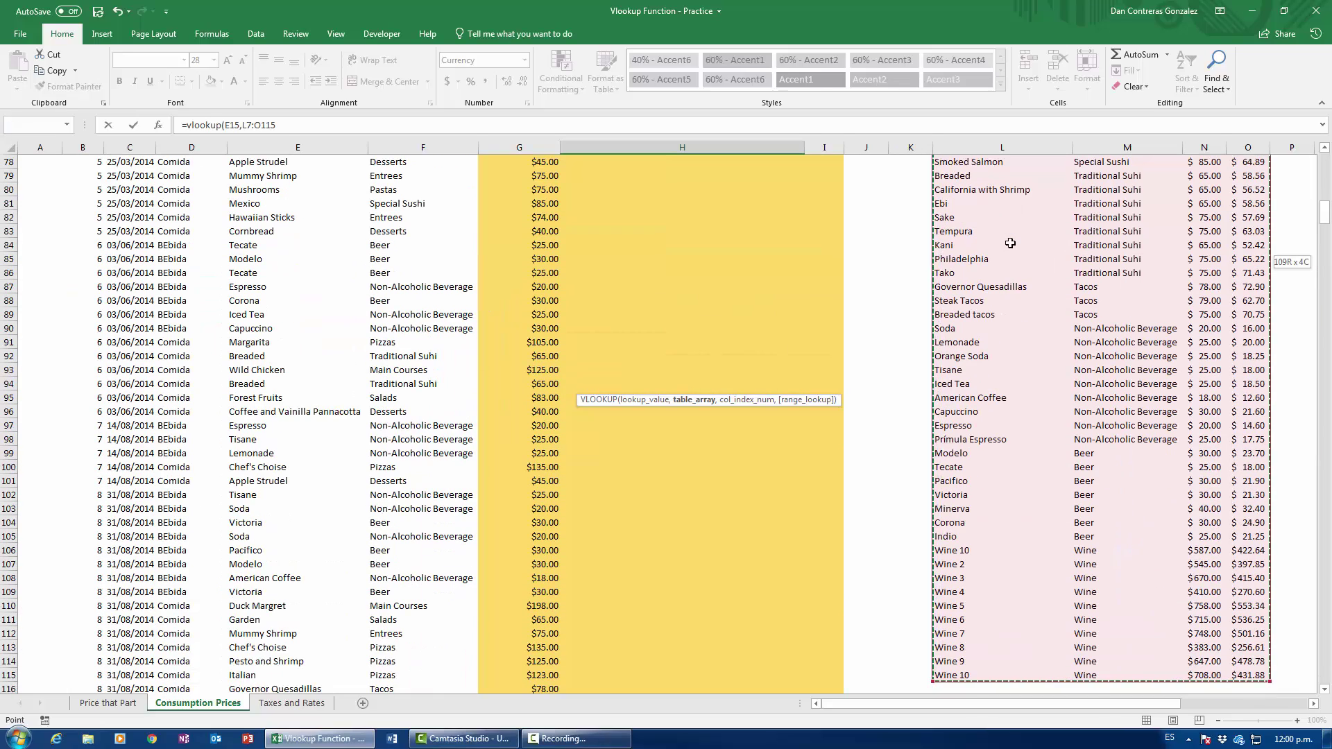
{"action": "key", "text": "F4"}
{"action": "type", "text": ","}
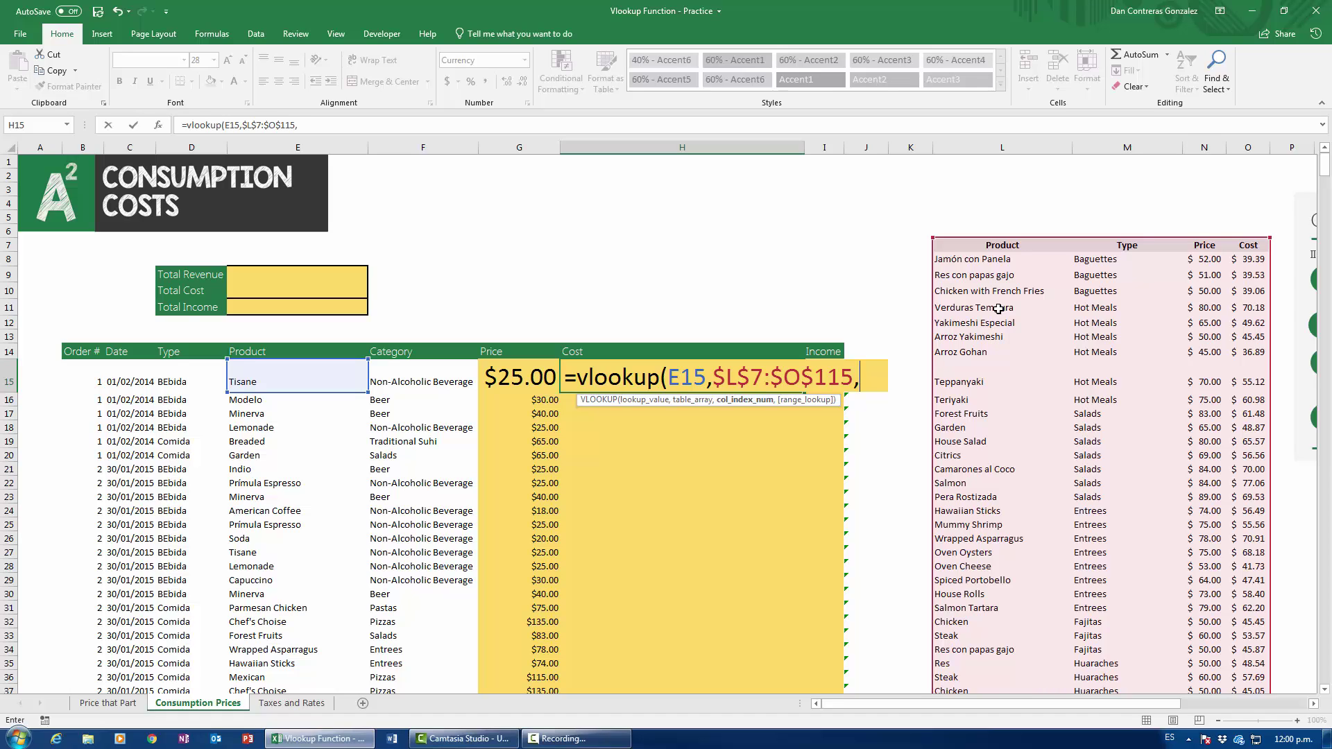
{"action": "type", "text": "4,0"}
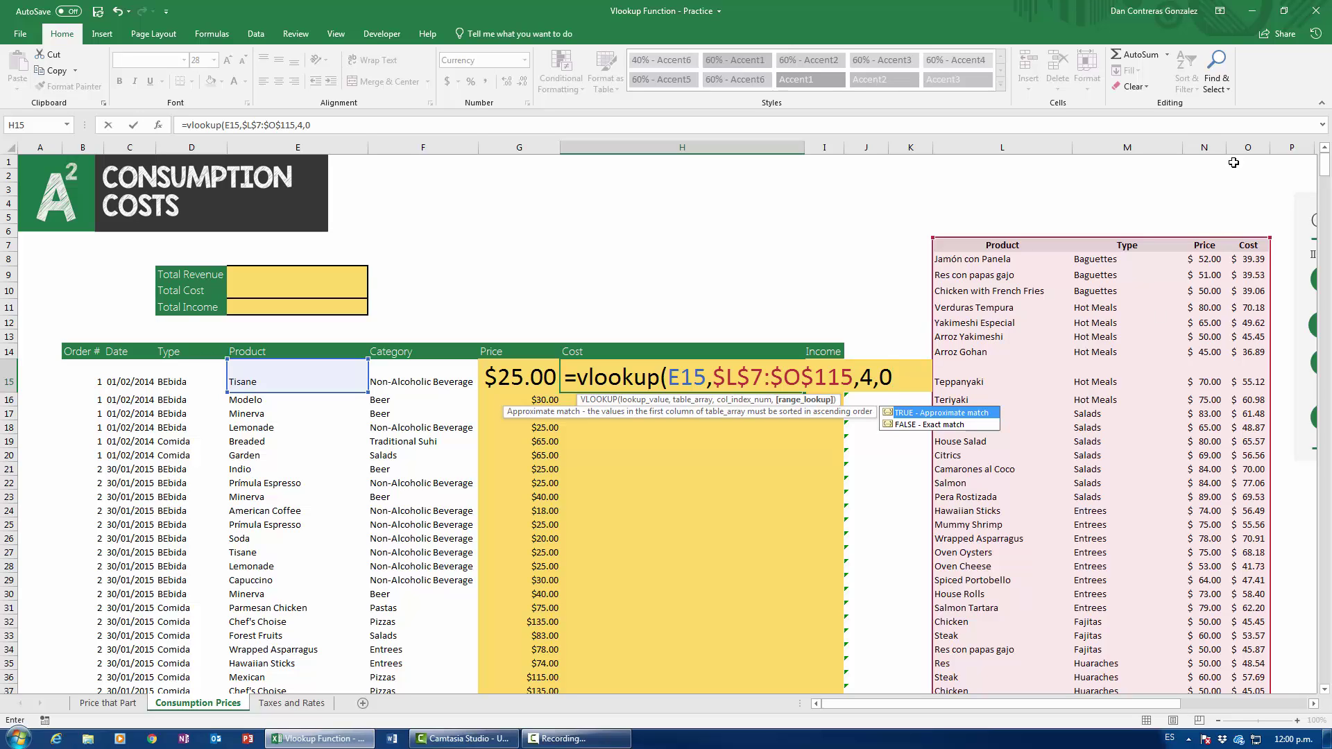
{"action": "type", "text": ")"}
{"action": "key", "text": "ctrl+Return"}
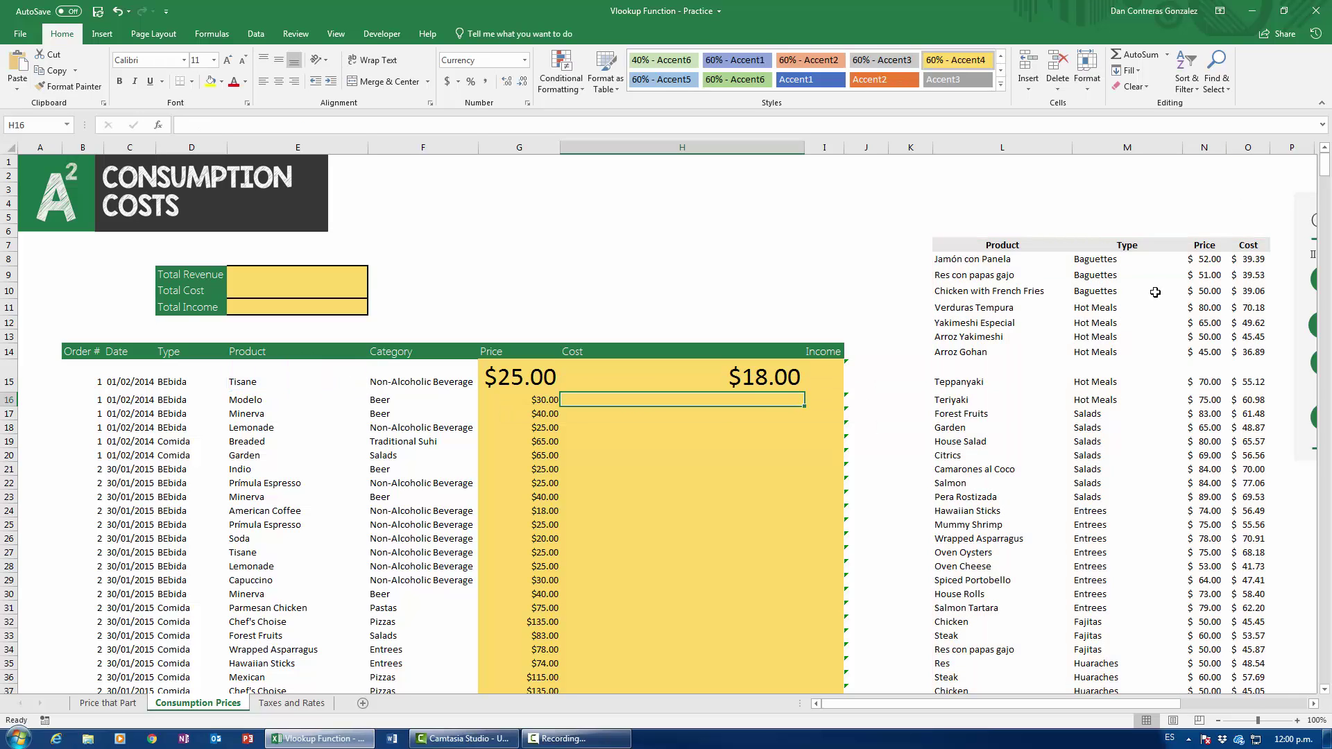
Fill the H15 cost formula down the Cost column without formatting.
{"action": "double_click", "coordinate": [803, 392]}
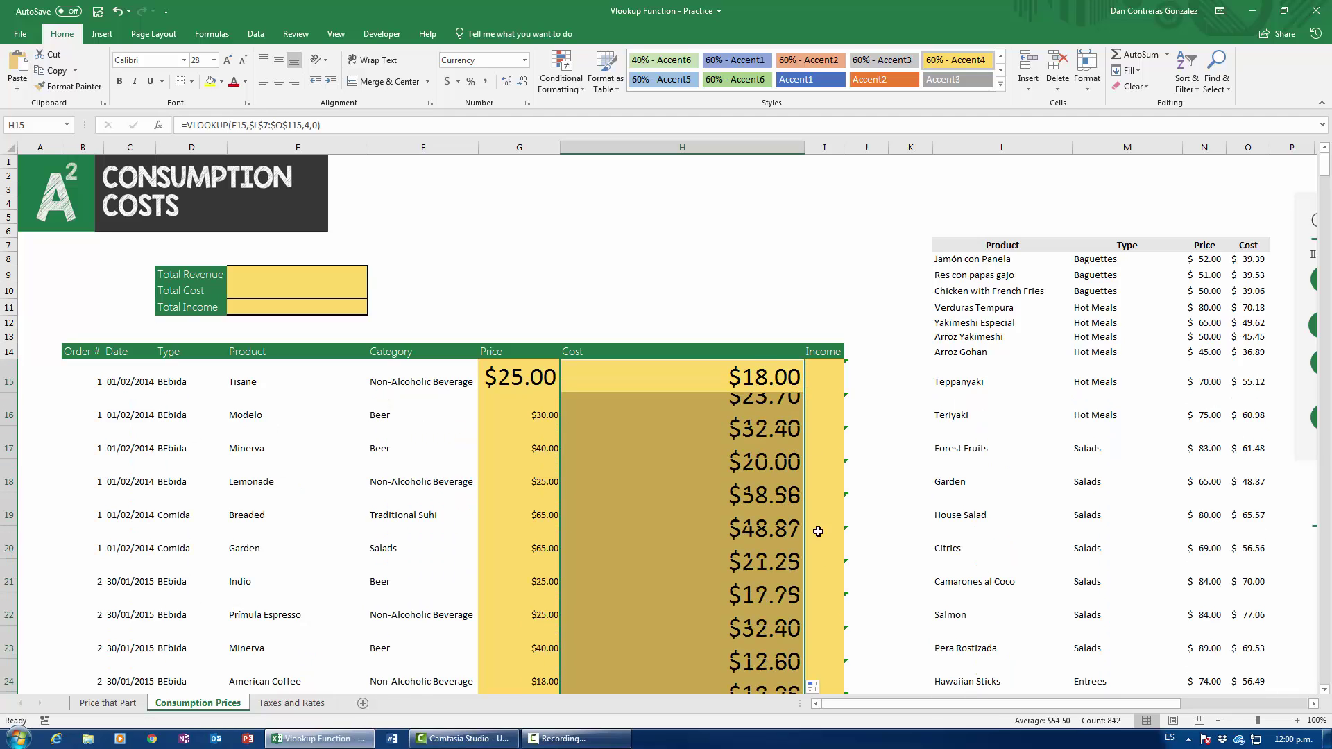
{"action": "left_click", "coordinate": [815, 686]}
{"action": "left_click", "coordinate": [872, 653]}
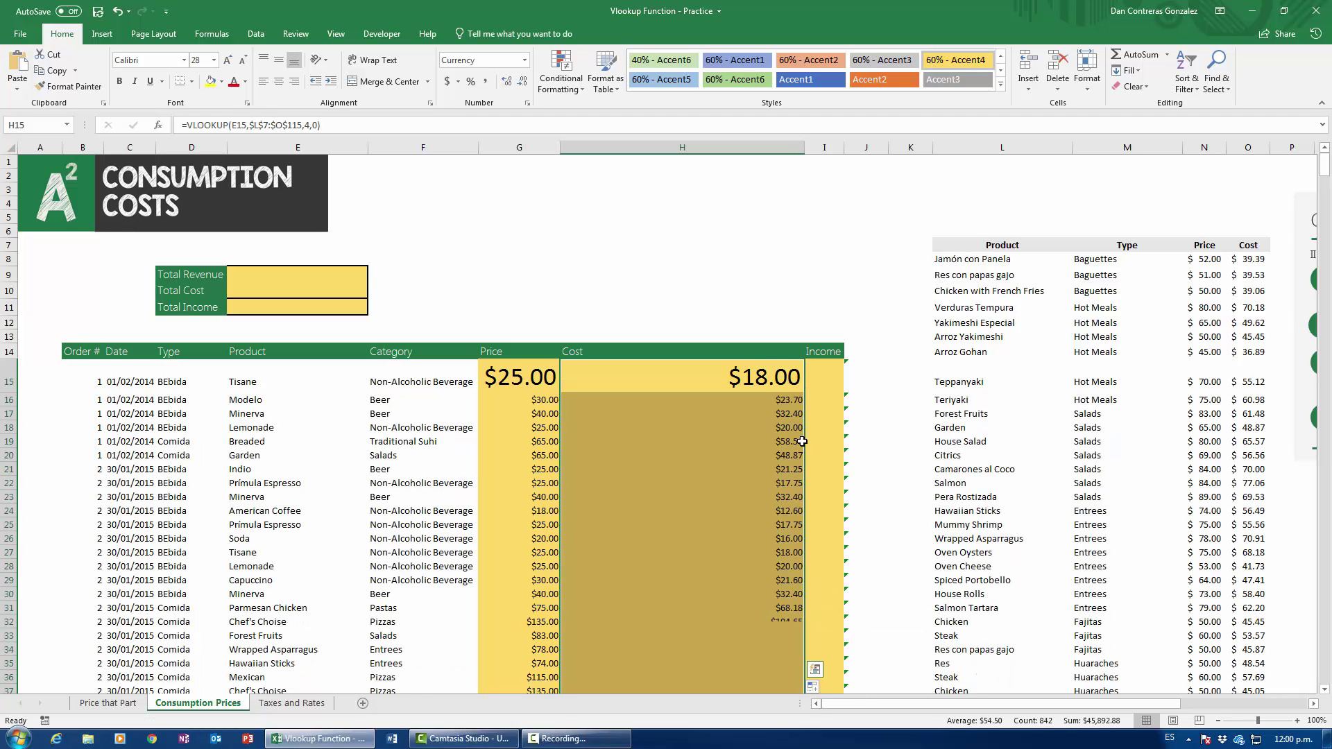
Calculate the income in I15 with =G15-H15 and fill the formula down the Income column.
{"action": "key", "text": "Right"}
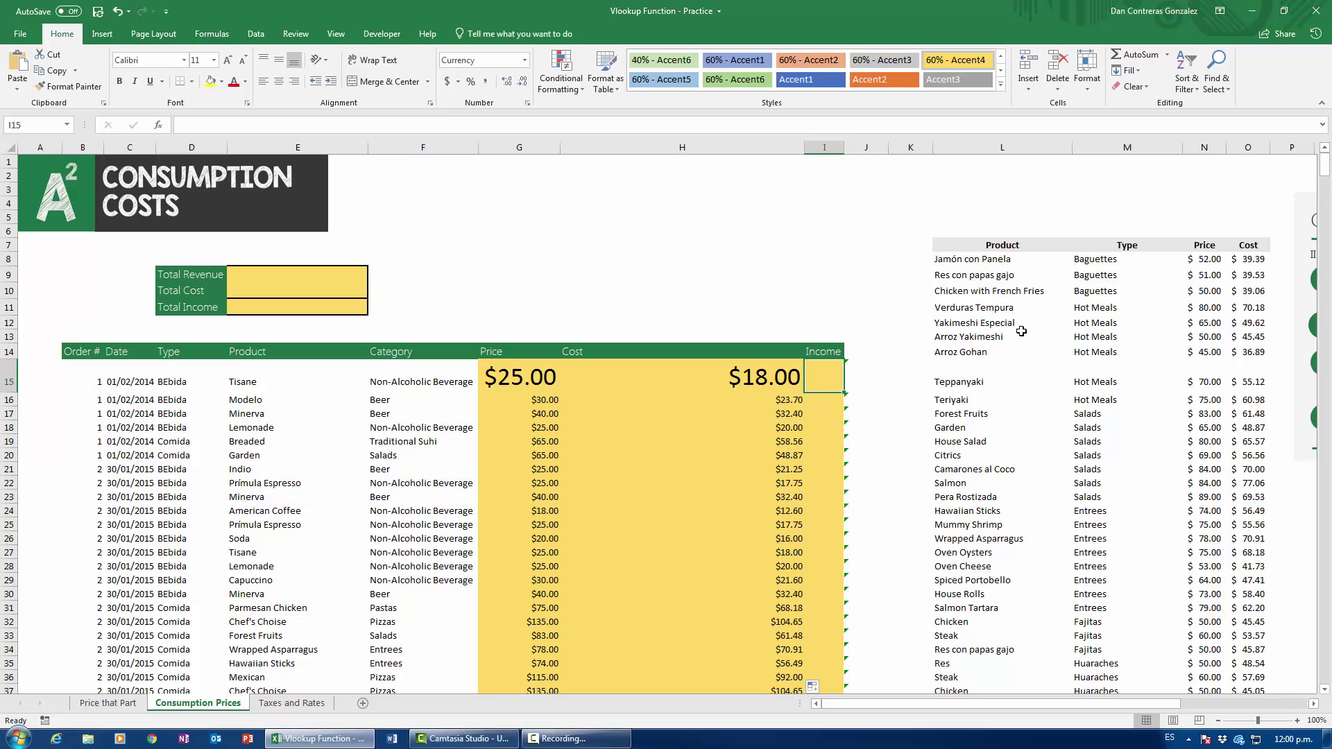
{"action": "type", "text": "="}
{"action": "key", "text": "Left"}
{"action": "key", "text": "Left"}
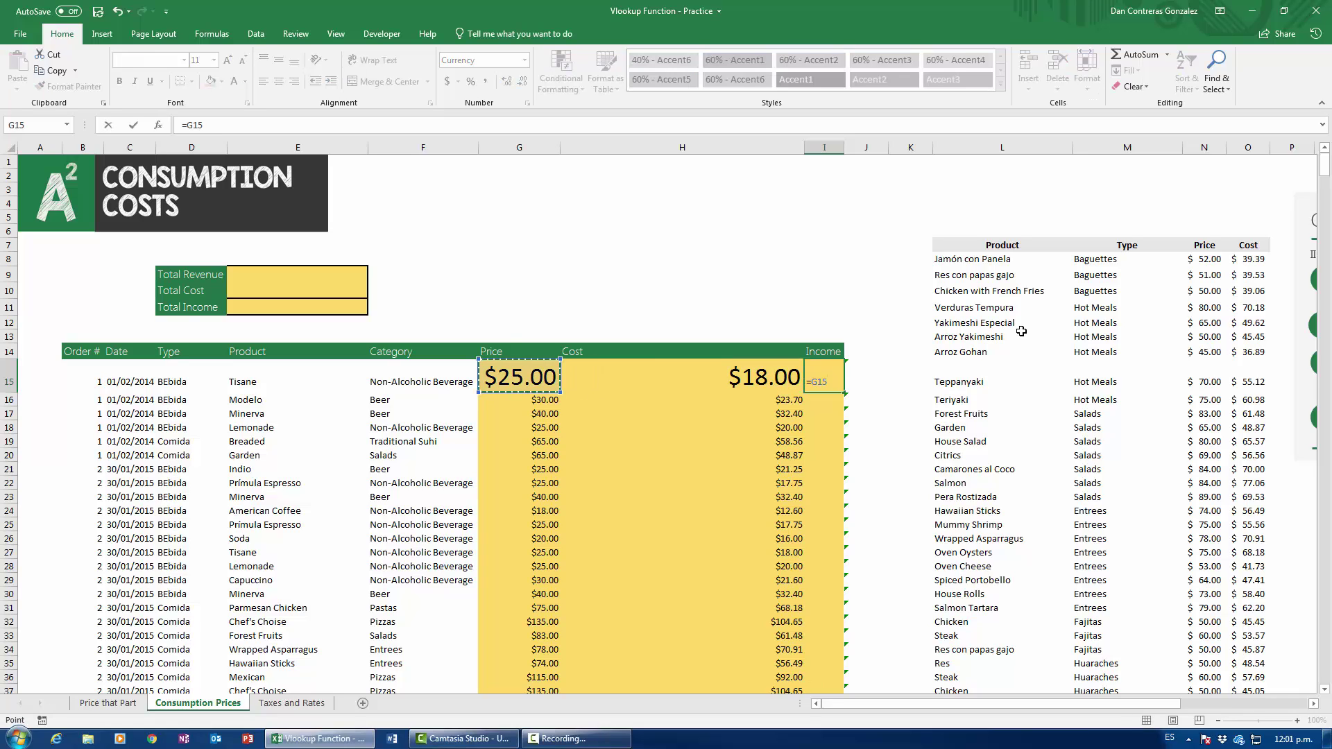
{"action": "type", "text": "-"}
{"action": "key", "text": "Left"}
{"action": "key", "text": "Return"}
{"action": "left_click", "coordinate": [820, 378]}
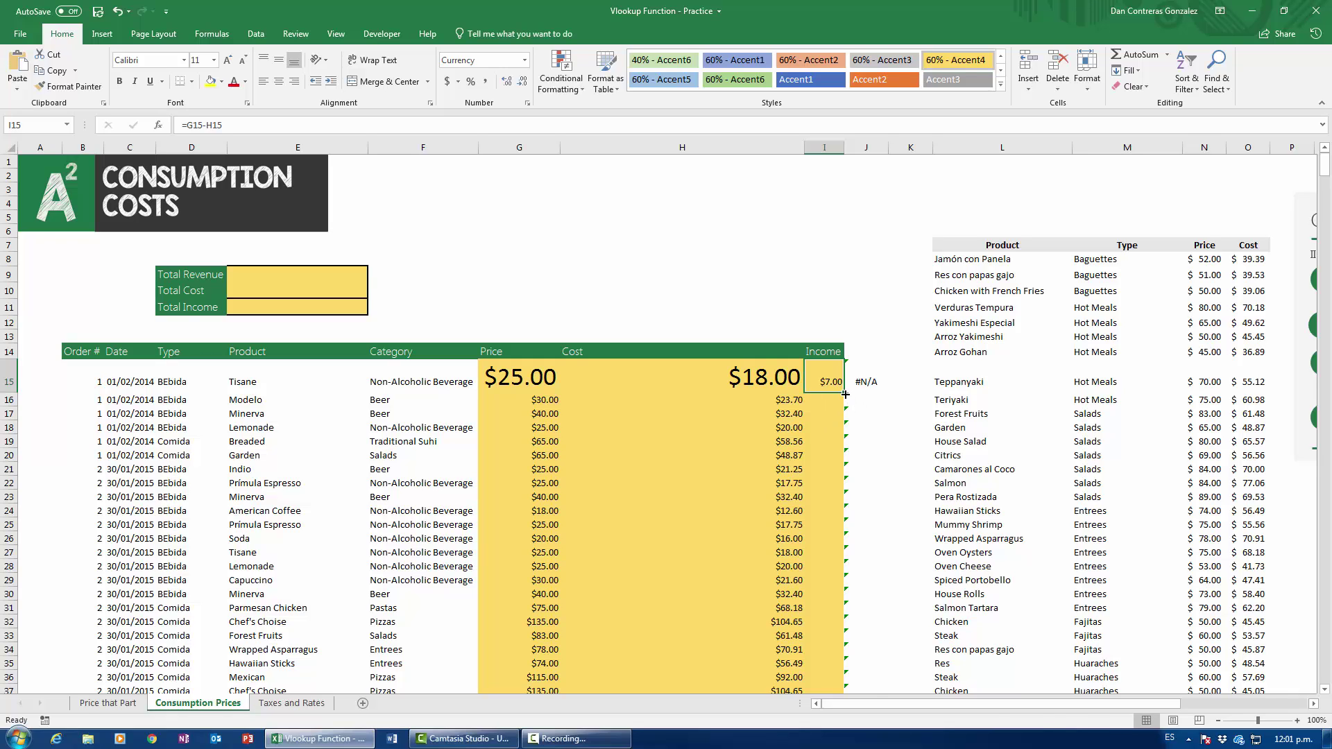
{"action": "double_click", "coordinate": [845, 394]}
Clear the contents of column J, which holds stray #N/A values beside the Income column.
{"action": "left_click", "coordinate": [864, 147]}
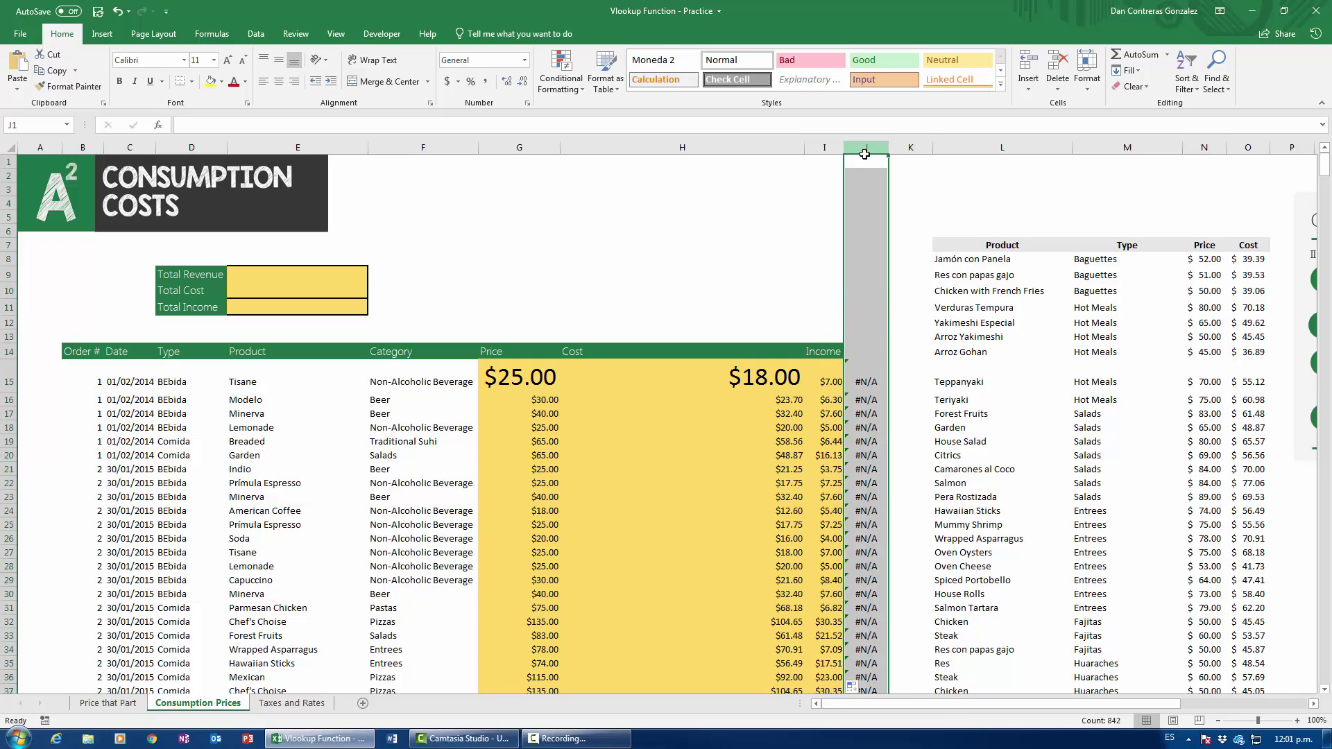
{"action": "key", "text": "Delete"}
{"action": "left_click", "coordinate": [855, 426]}
Look over the filled Price, Cost and Income columns, their row 15 formulas and the total cells E9 to E11.
{"action": "scroll", "coordinate": [777, 457], "scroll_direction": "down", "scroll_amount": 20}
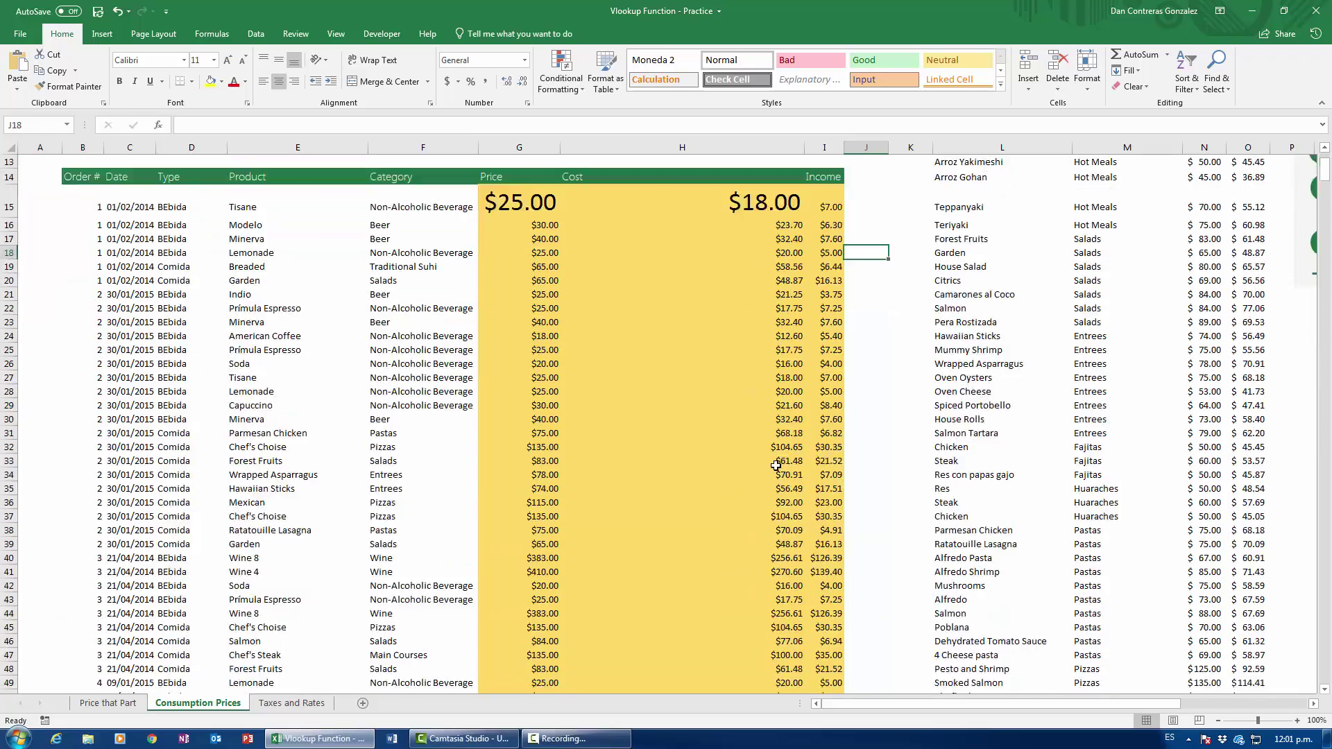
{"action": "scroll", "coordinate": [777, 465], "scroll_direction": "down", "scroll_amount": 20}
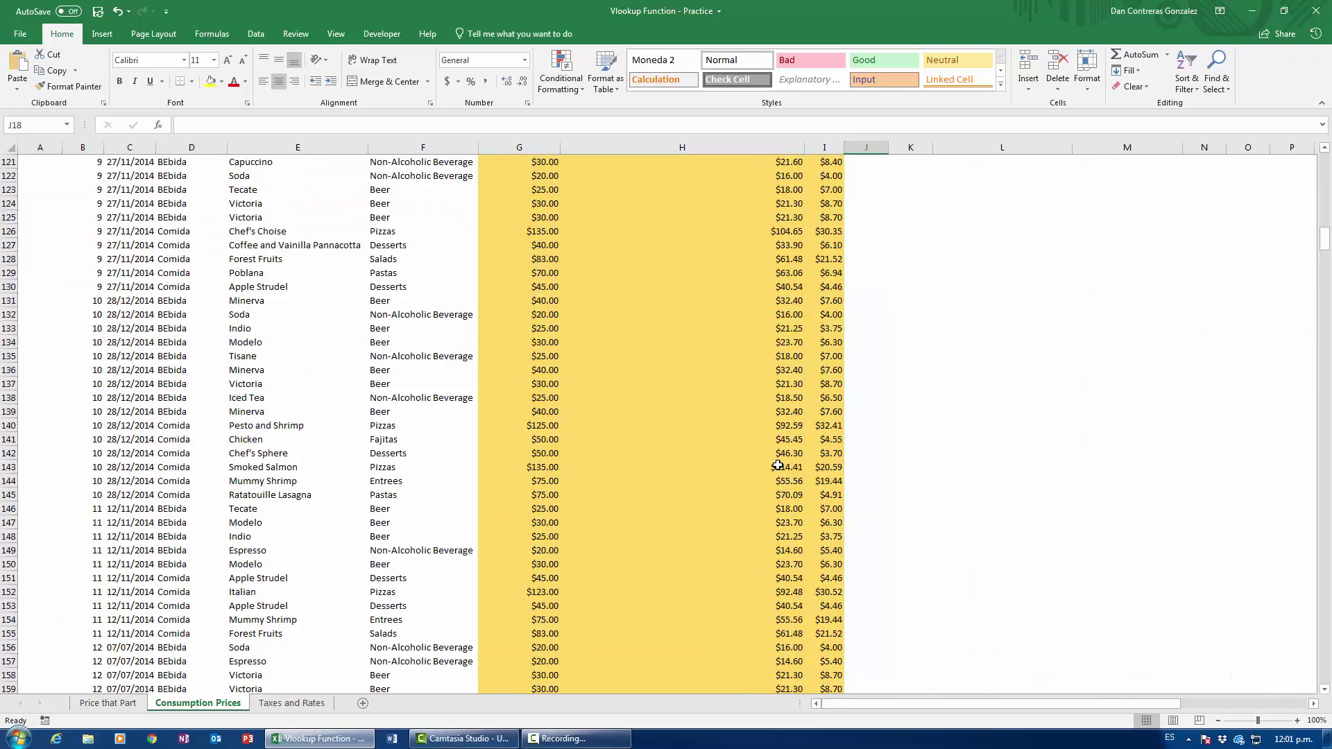
{"action": "scroll", "coordinate": [778, 465], "scroll_direction": "up", "scroll_amount": 20}
{"action": "scroll", "coordinate": [777, 466], "scroll_direction": "up", "scroll_amount": 19}
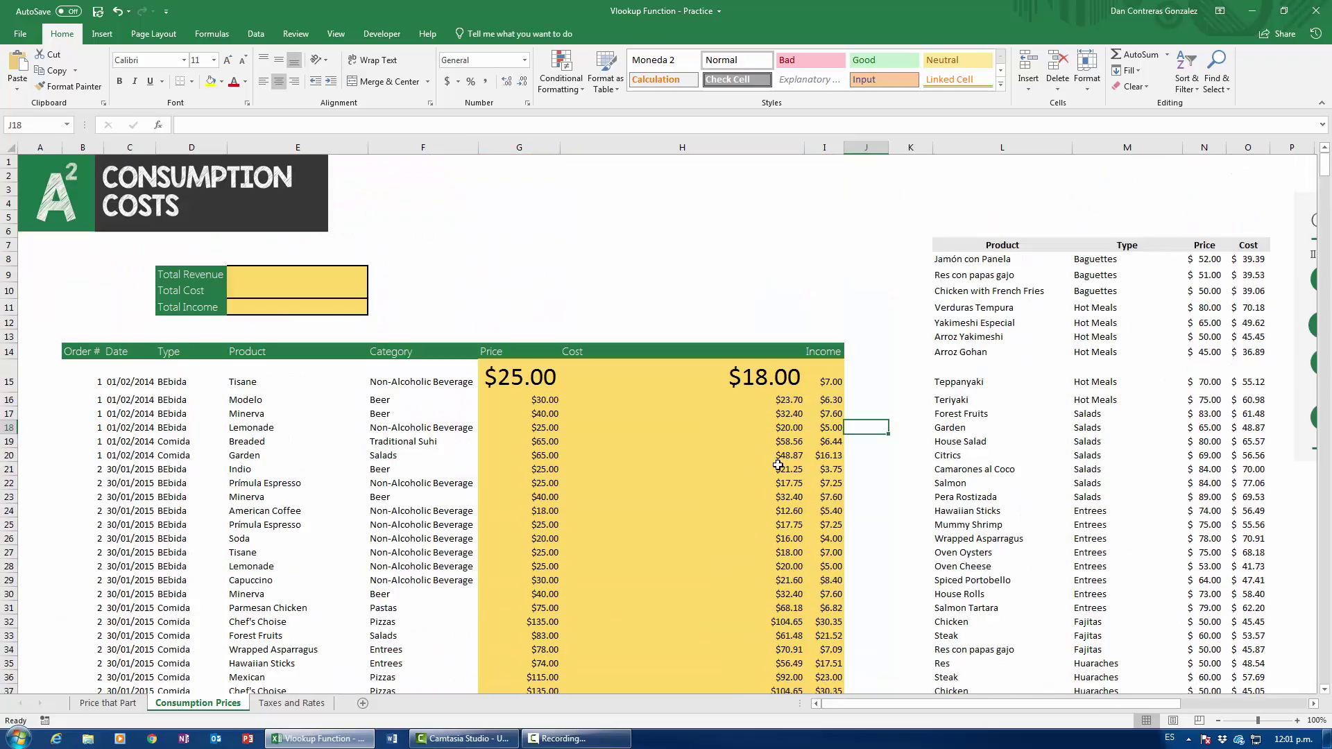
{"action": "left_click", "coordinate": [501, 374]}
{"action": "left_click", "coordinate": [683, 380]}
{"action": "left_click", "coordinate": [822, 381]}
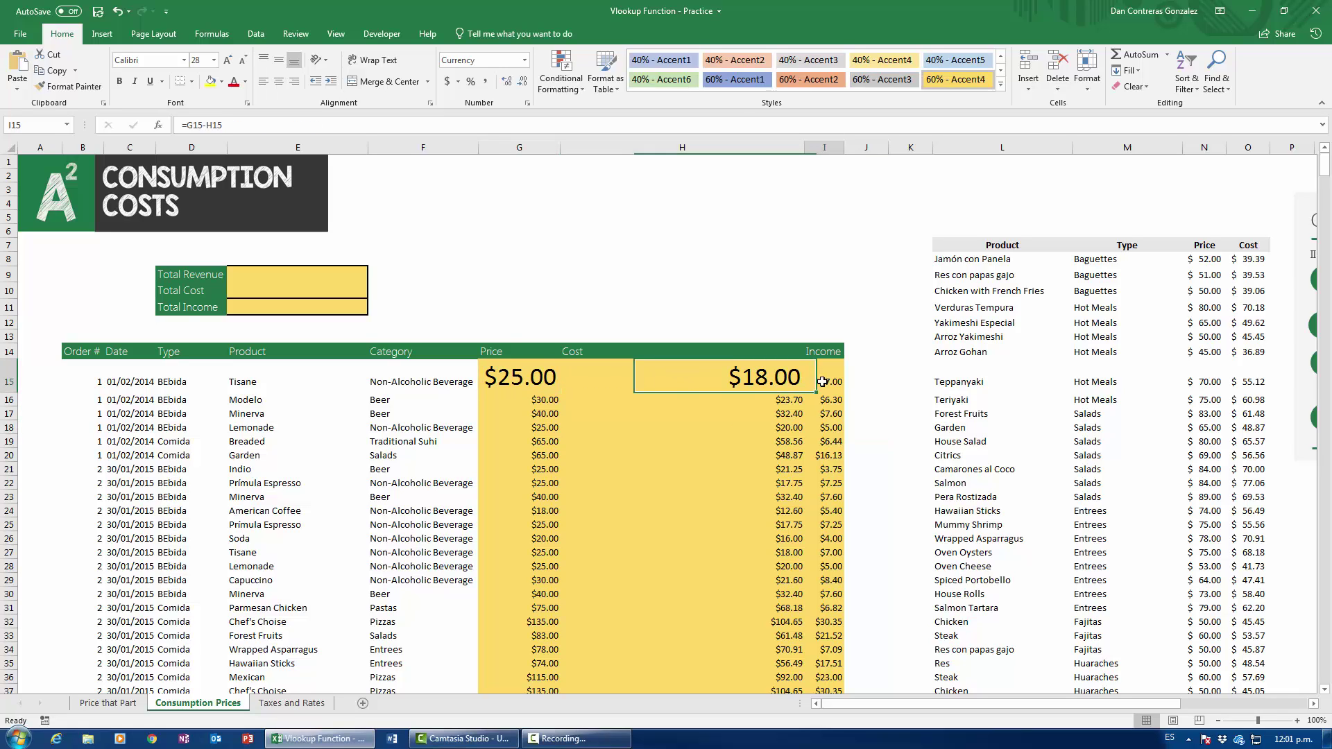
{"action": "left_click", "coordinate": [297, 275]}
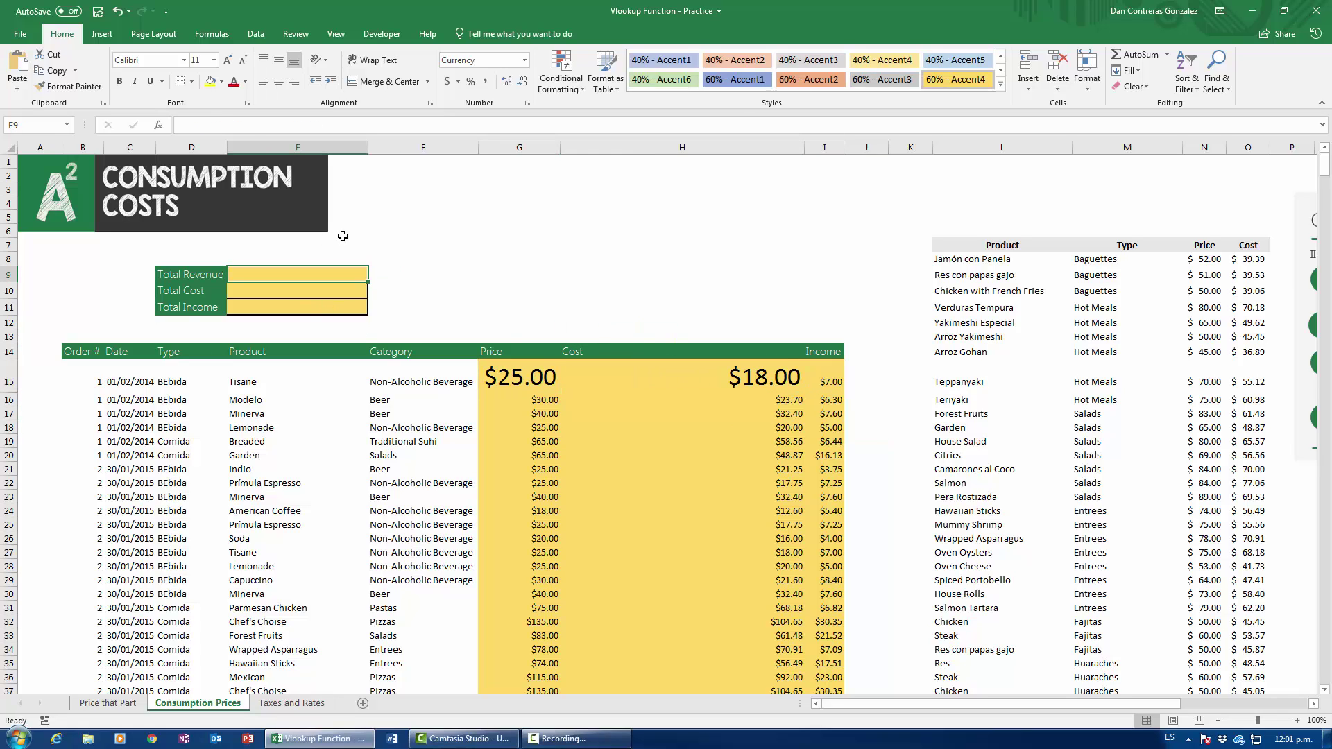
{"action": "key", "text": "Down"}
{"action": "key", "text": "Down"}
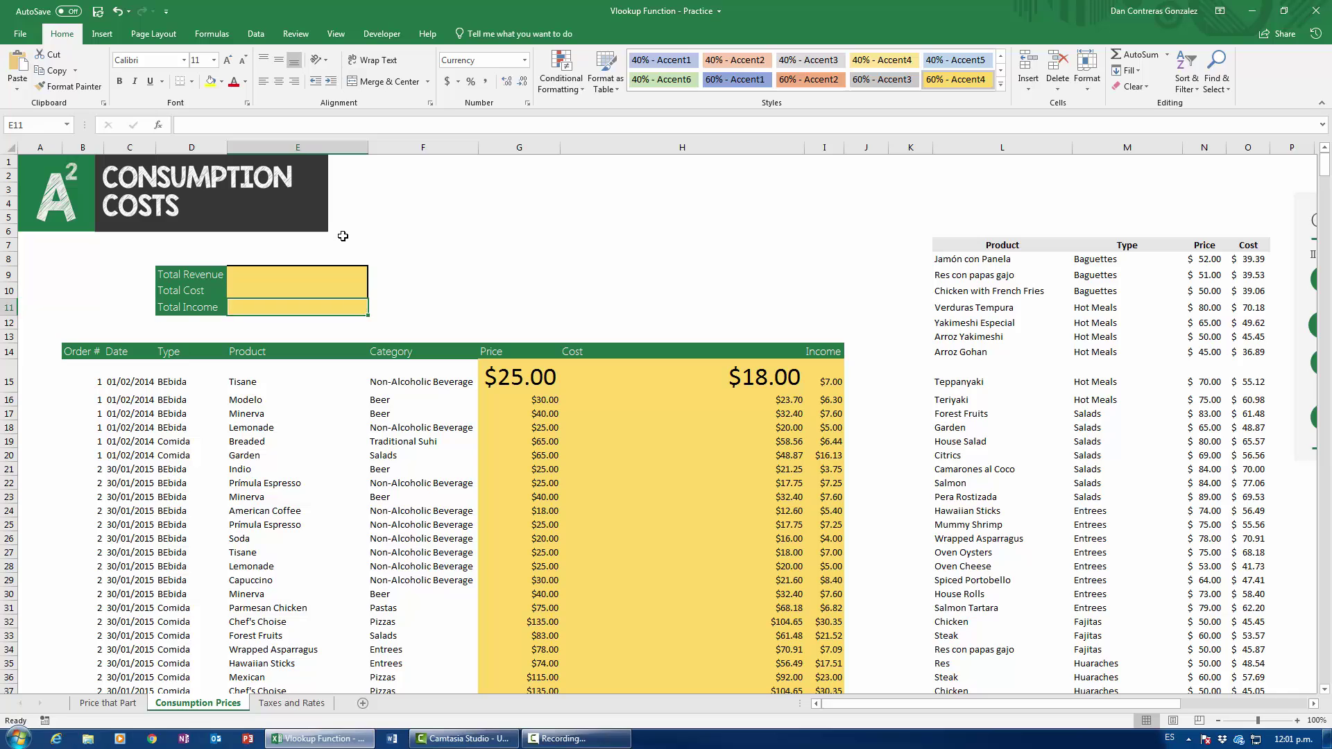
{"action": "left_click", "coordinate": [682, 147]}
{"action": "left_click", "coordinate": [824, 147]}
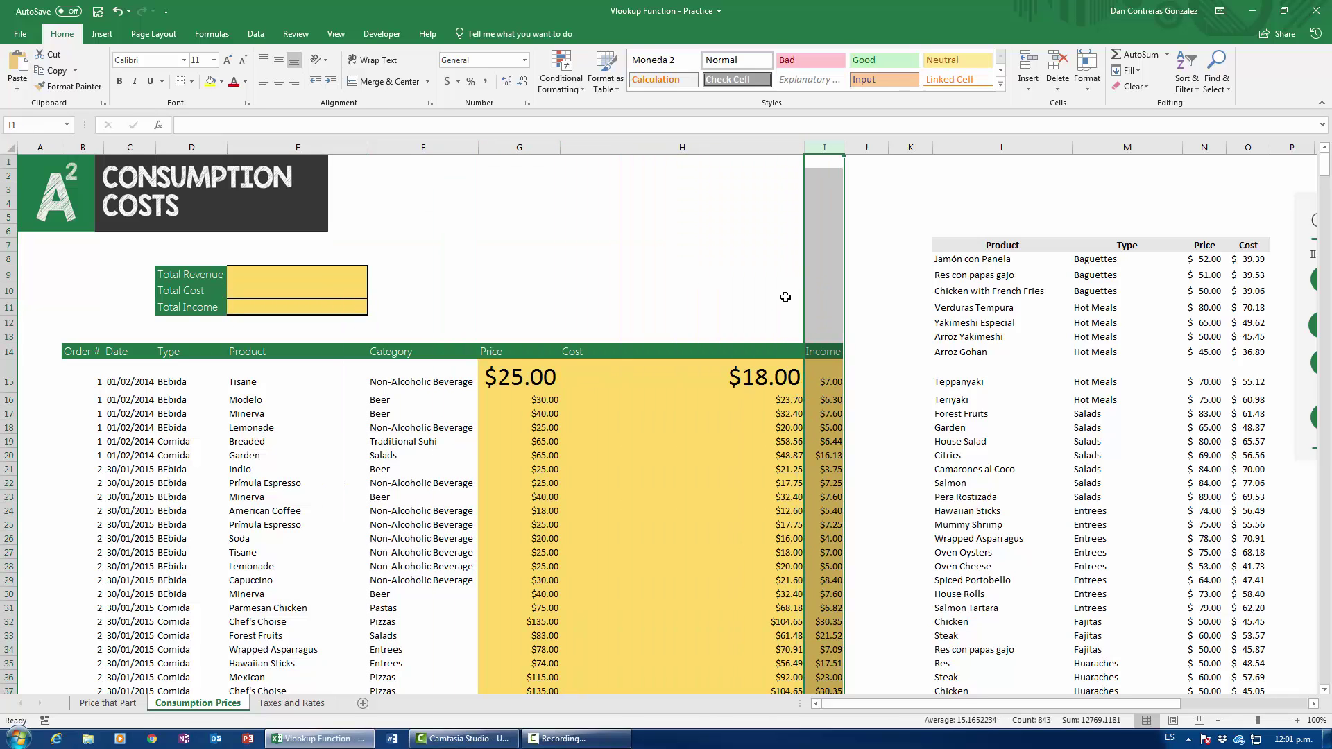
{"action": "left_click", "coordinate": [750, 381]}
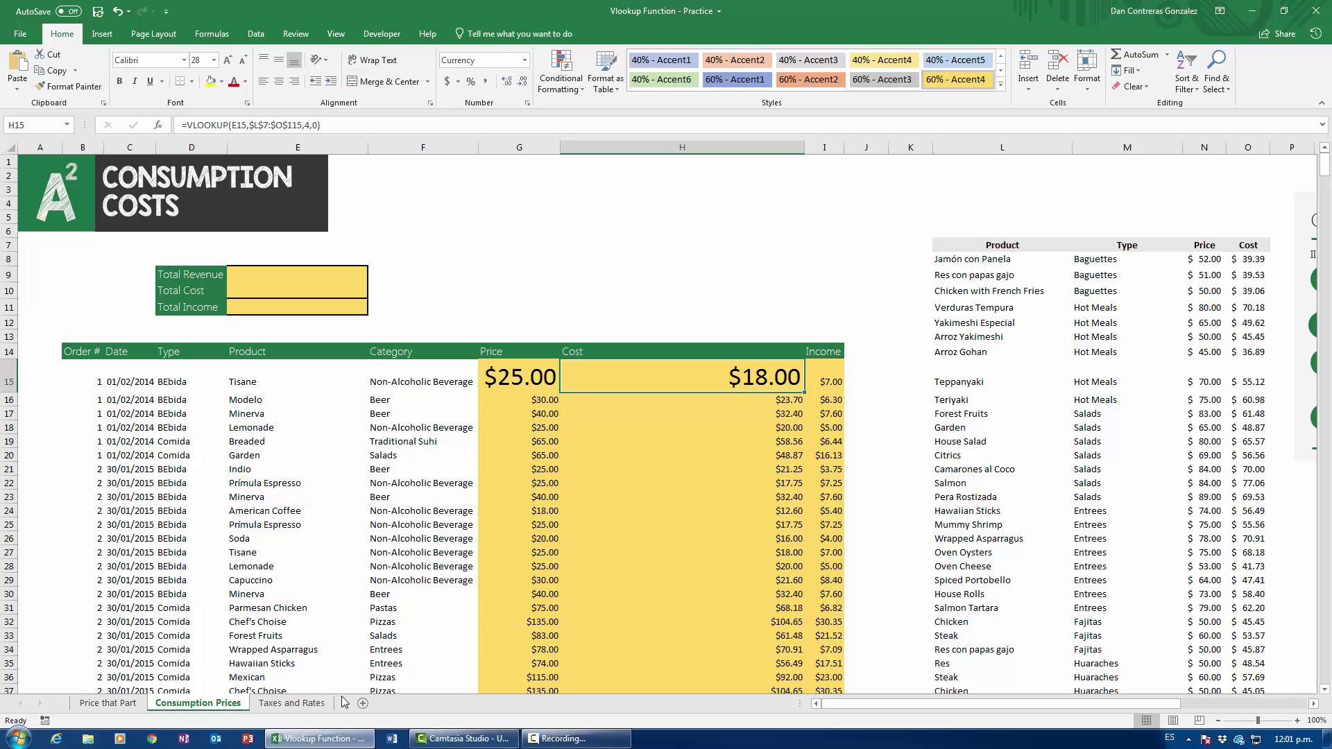
Switch to the Taxes and Rates sheet and enter 80000 as the ideal income in B8.
{"action": "left_click", "coordinate": [300, 705]}
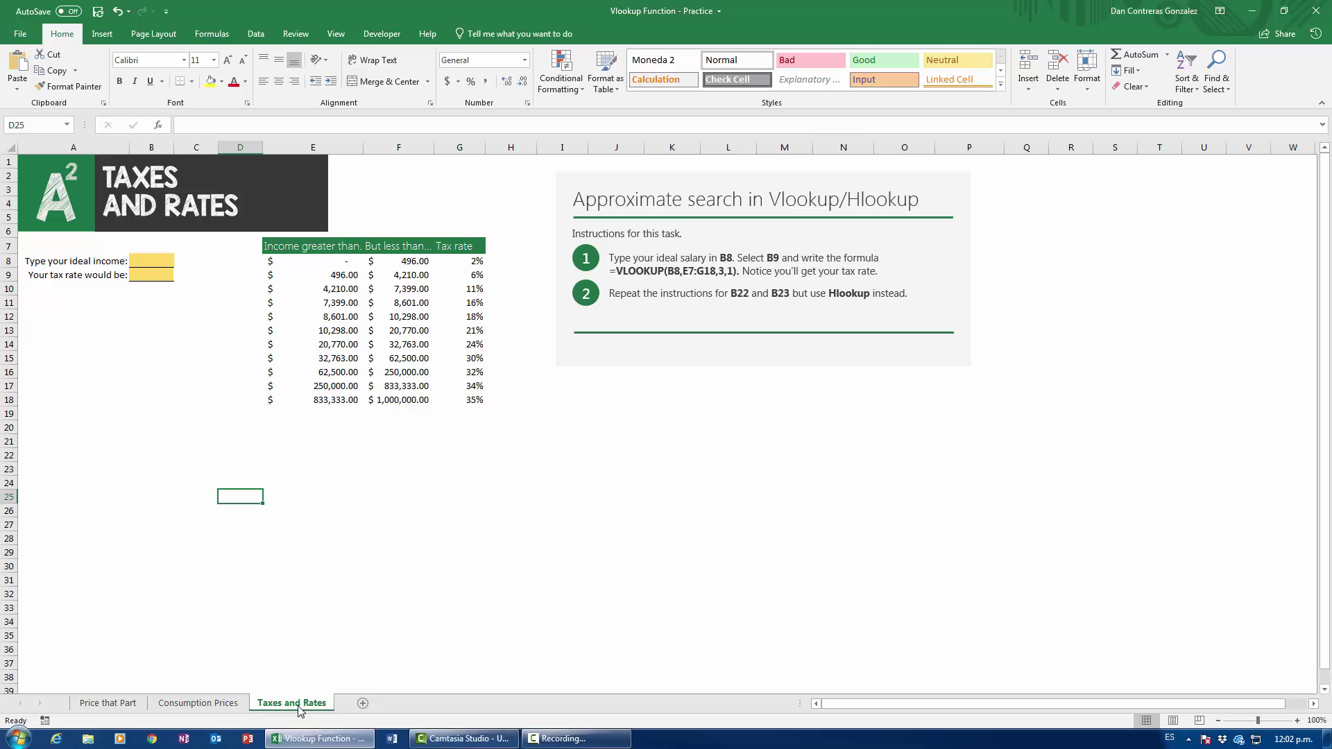
{"action": "left_click", "coordinate": [167, 260]}
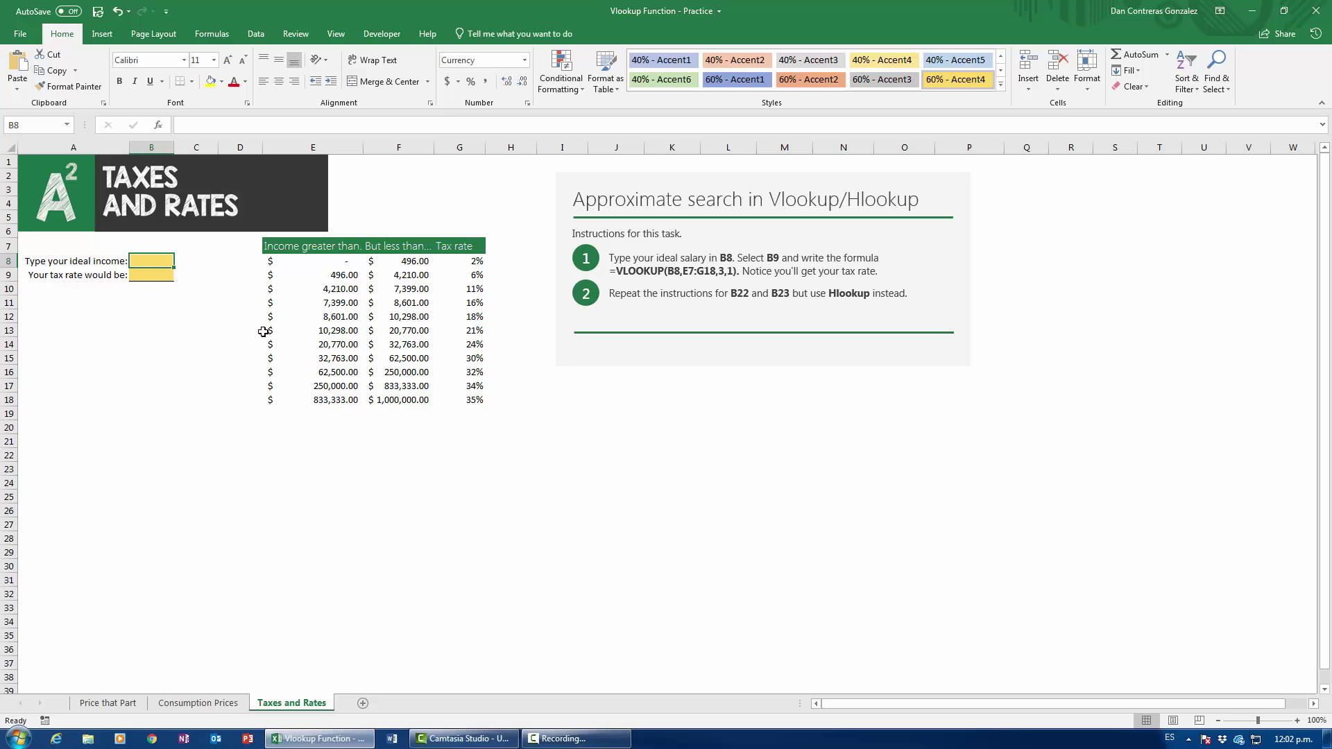
{"action": "type", "text": "80000"}
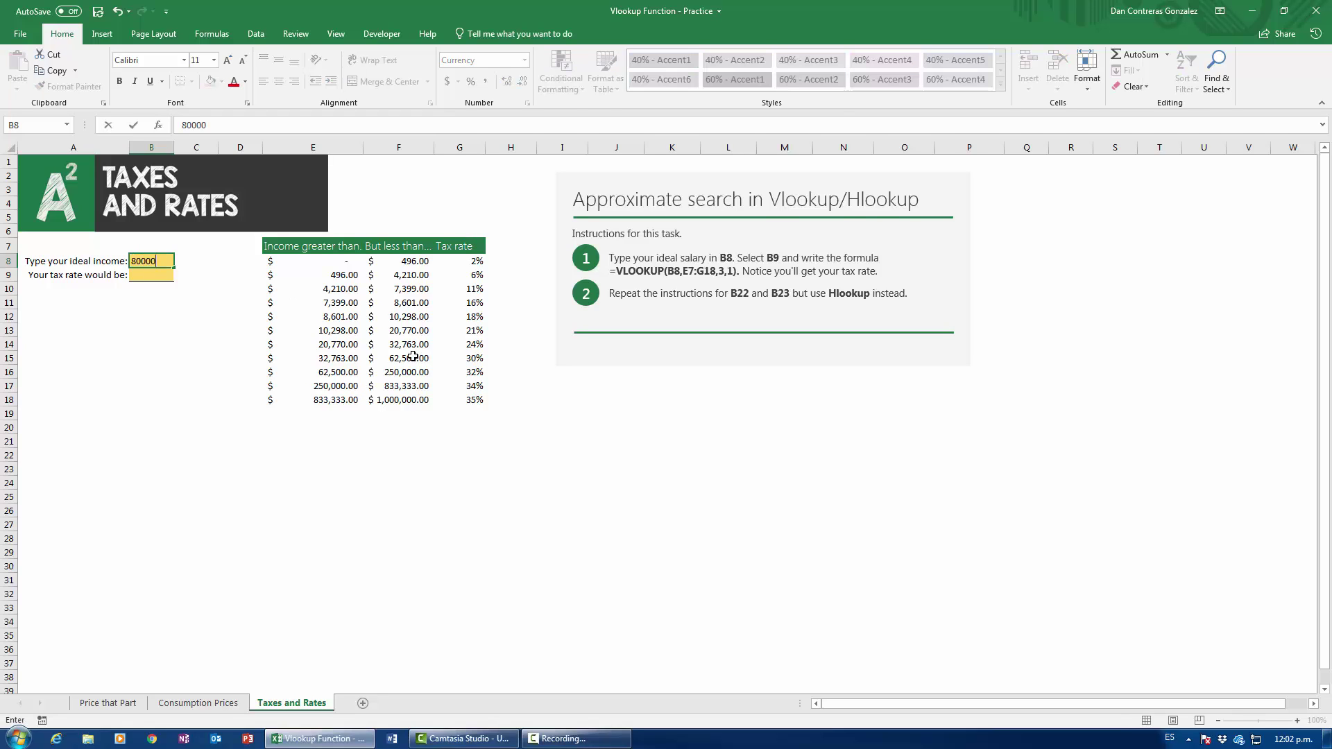
{"action": "key", "text": "ctrl+Return"}
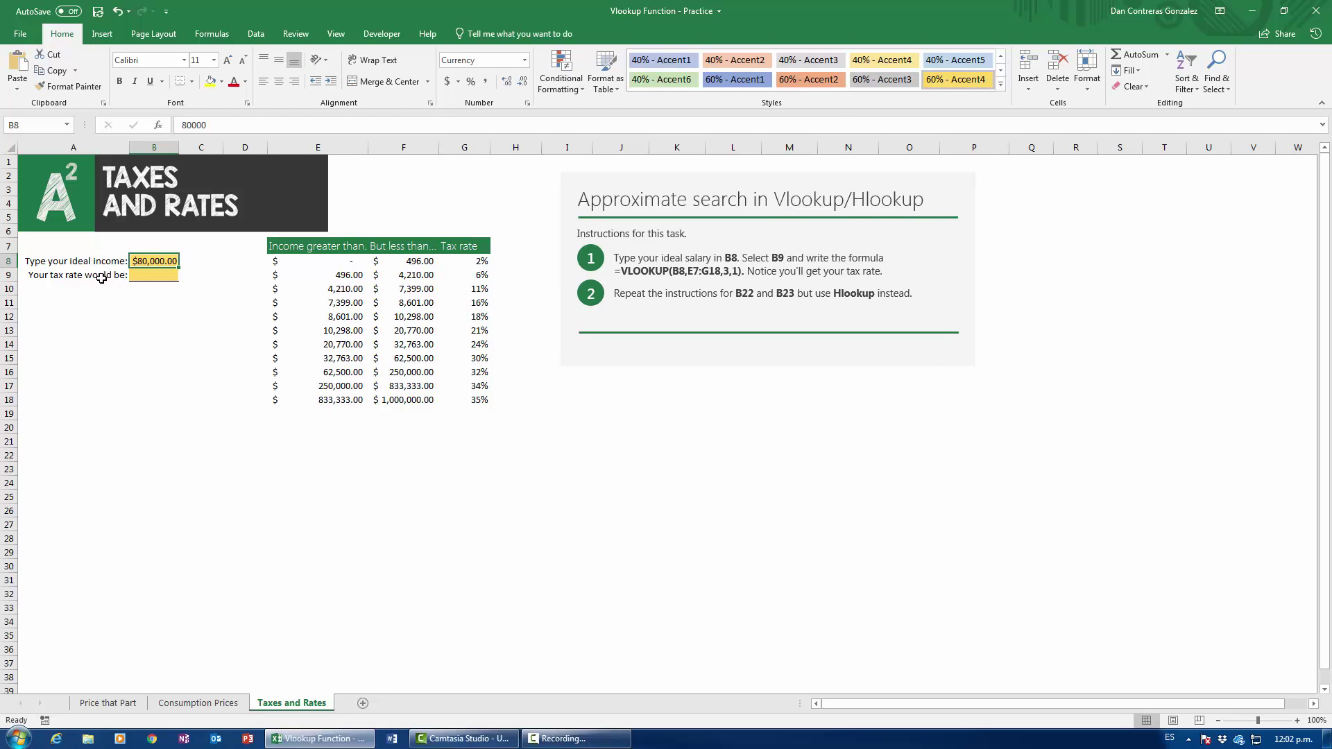
Check the tax bracket in E16:G16, and increase the font size of tax rate cell B9 to 26.
{"action": "left_click", "coordinate": [149, 275]}
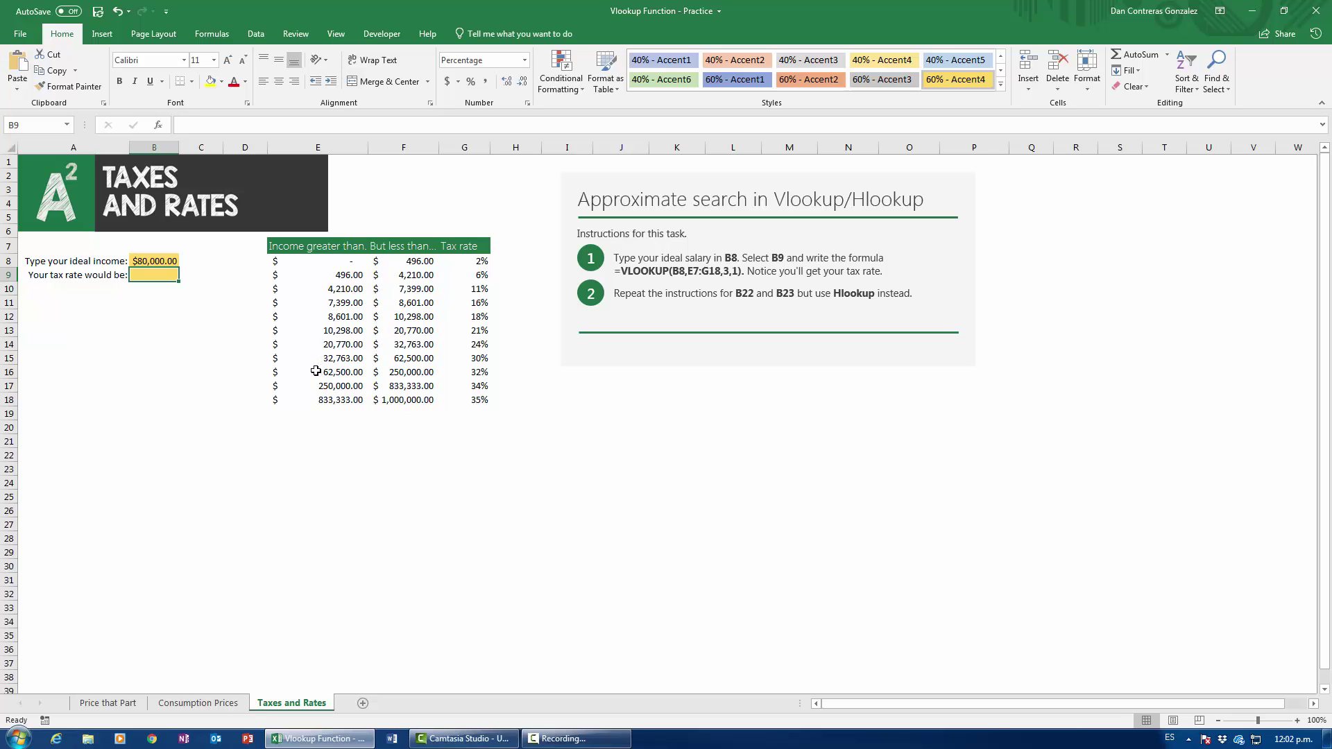
{"action": "left_click_drag", "start_coordinate": [319, 371], "coordinate": [493, 372]}
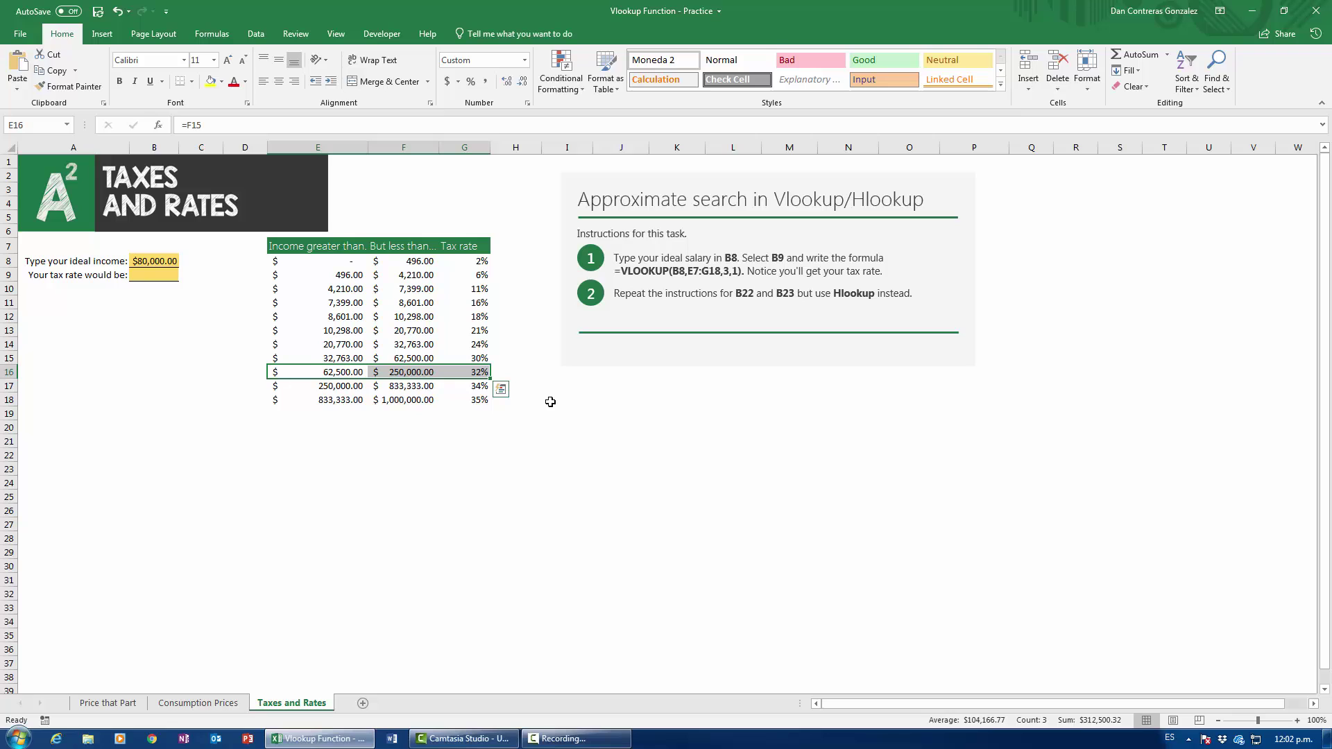
{"action": "left_click", "coordinate": [155, 277]}
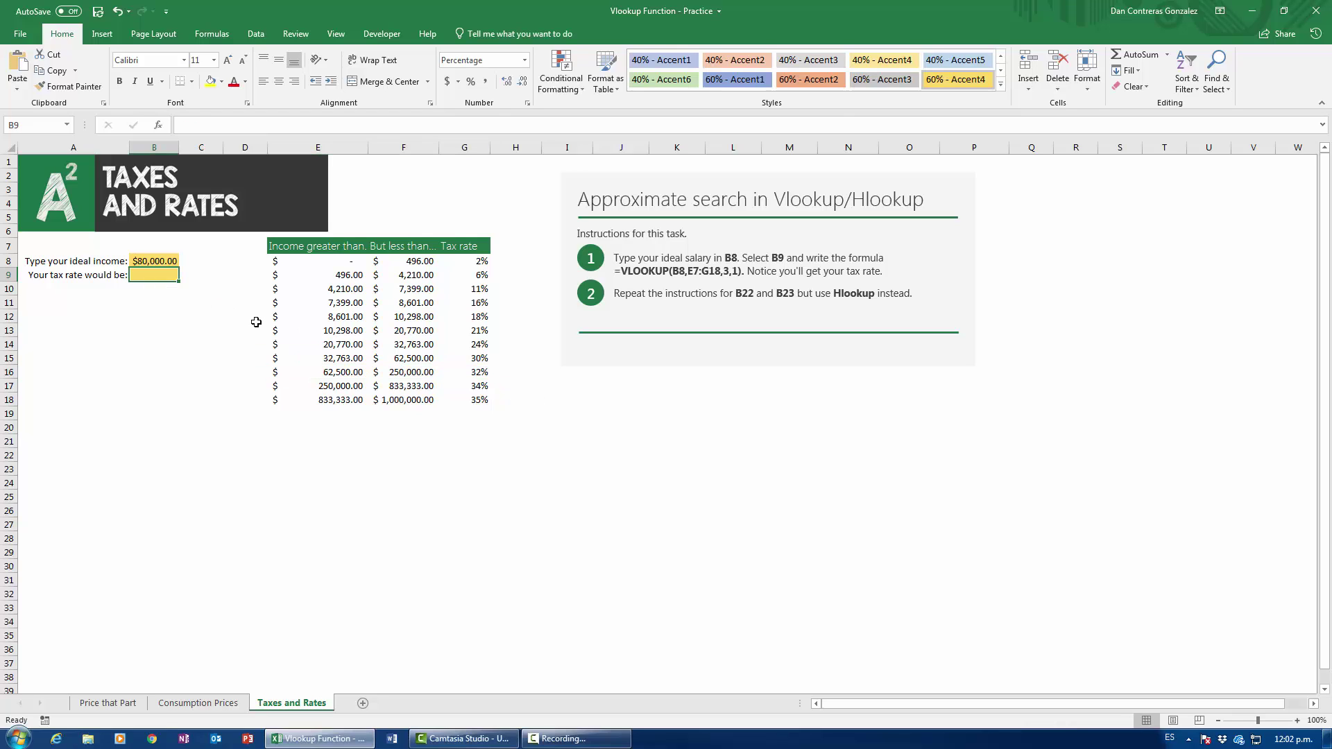
{"action": "type", "text": "="}
{"action": "key", "text": "Escape"}
{"action": "left_click", "coordinate": [227, 60]}
{"action": "left_click", "coordinate": [227, 60]}
{"action": "left_click", "coordinate": [228, 60]}
{"action": "left_click", "coordinate": [228, 60]}
{"action": "left_click", "coordinate": [227, 61]}
{"action": "left_click", "coordinate": [228, 60]}
{"action": "left_click", "coordinate": [227, 60]}
{"action": "left_click", "coordinate": [228, 60]}
Enter the exact-match formula =VLOOKUP(B8,$E$7:$G$18,3,0) in tax rate cell B9.
{"action": "type", "text": "="}
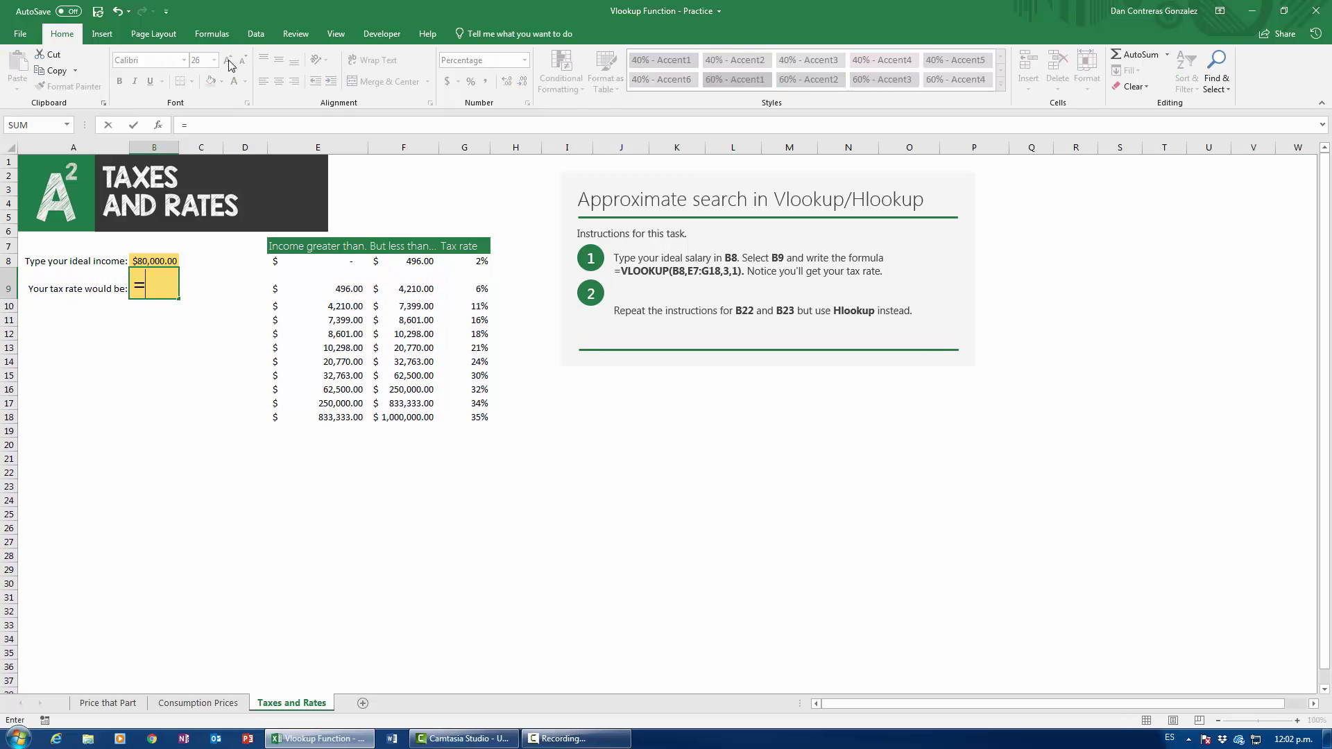
{"action": "type", "text": "vlookup("}
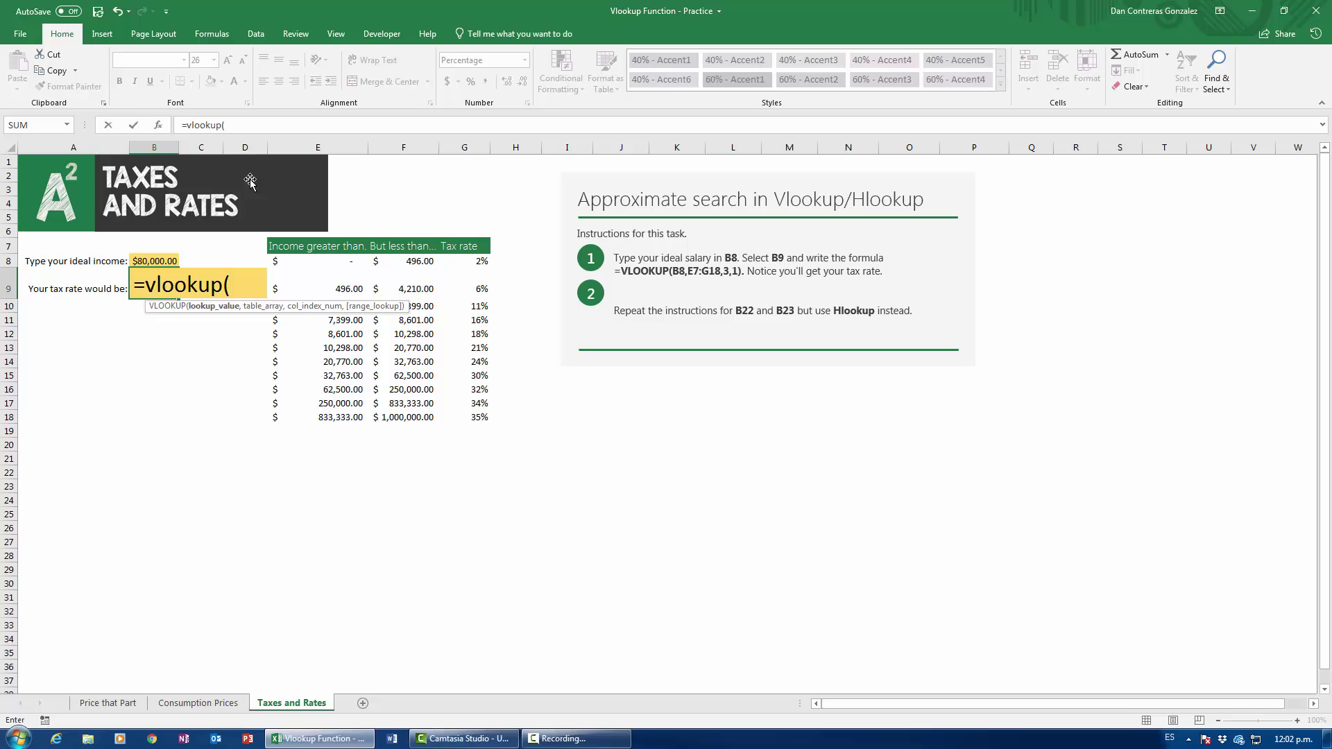
{"action": "left_click", "coordinate": [161, 260]}
{"action": "type", "text": ","}
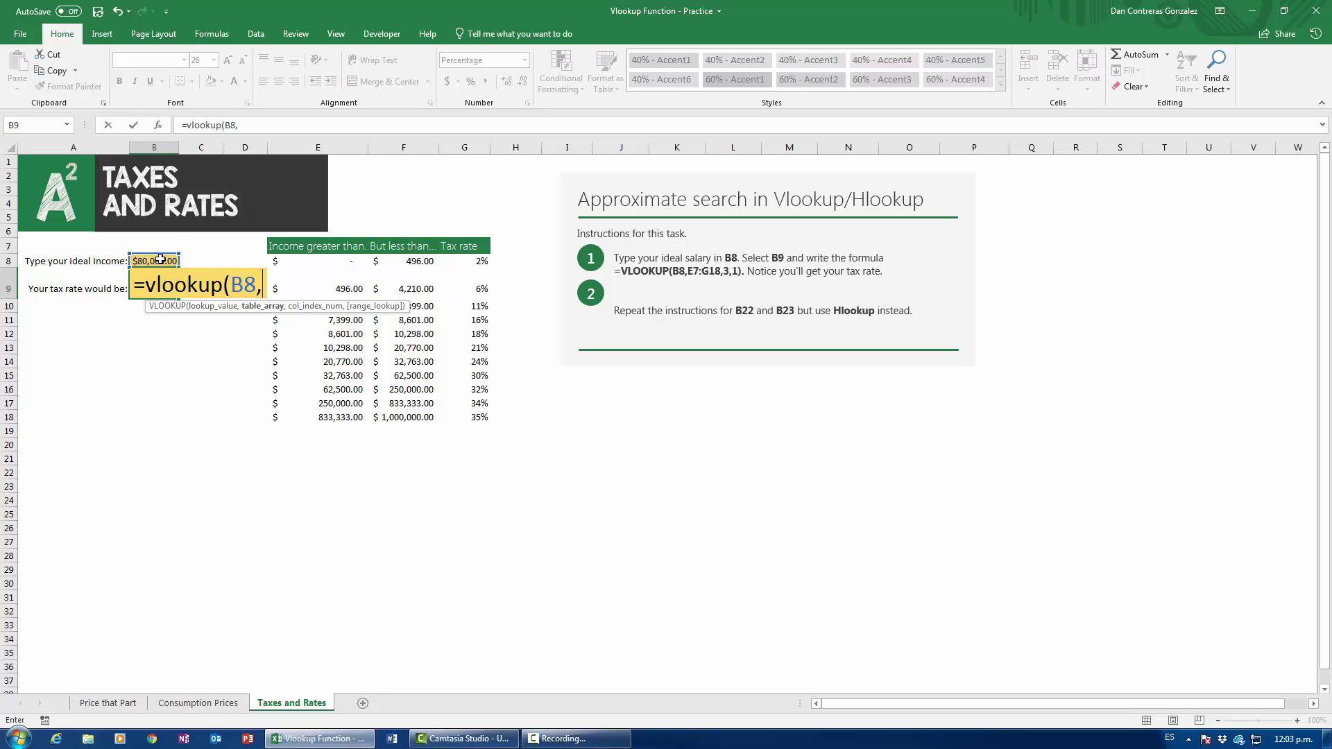
{"action": "left_click", "coordinate": [318, 246]}
{"action": "left_click_drag", "start_coordinate": [440, 340], "coordinate": [479, 415]}
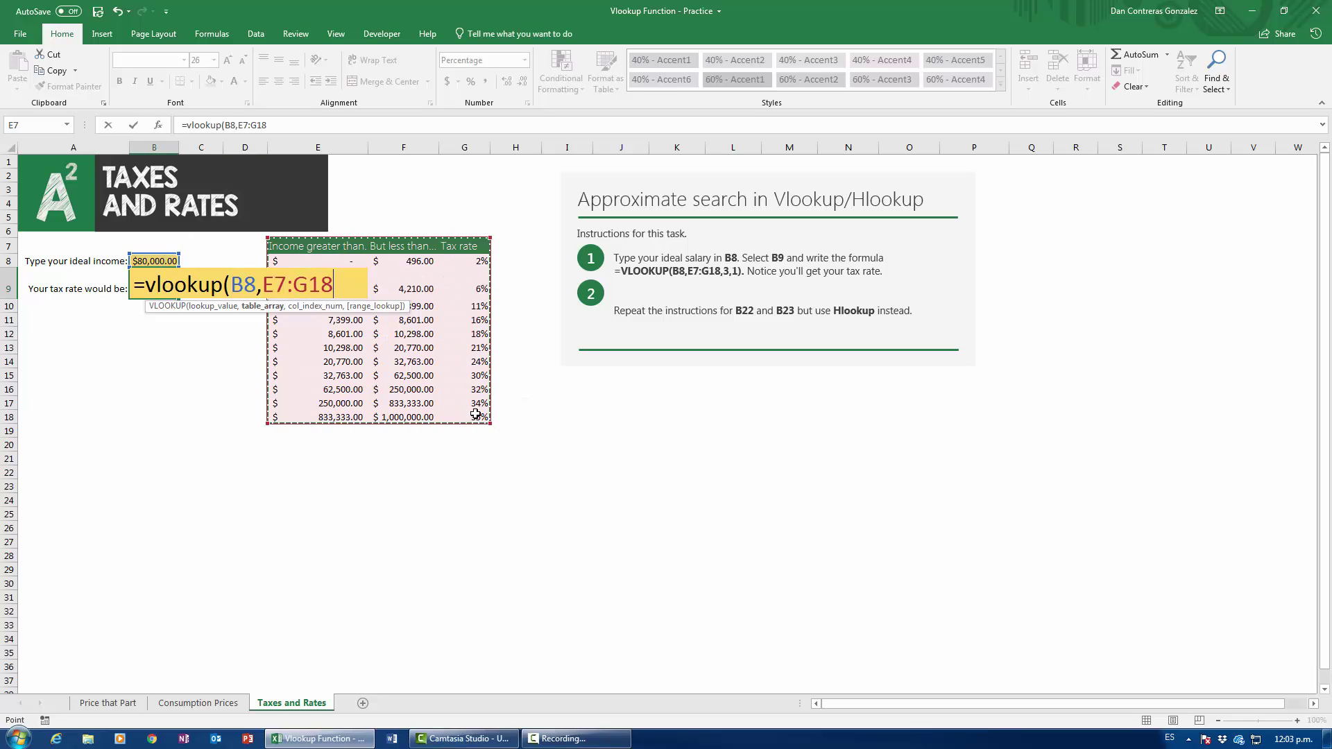
{"action": "key", "text": "F4"}
{"action": "type", "text": ","}
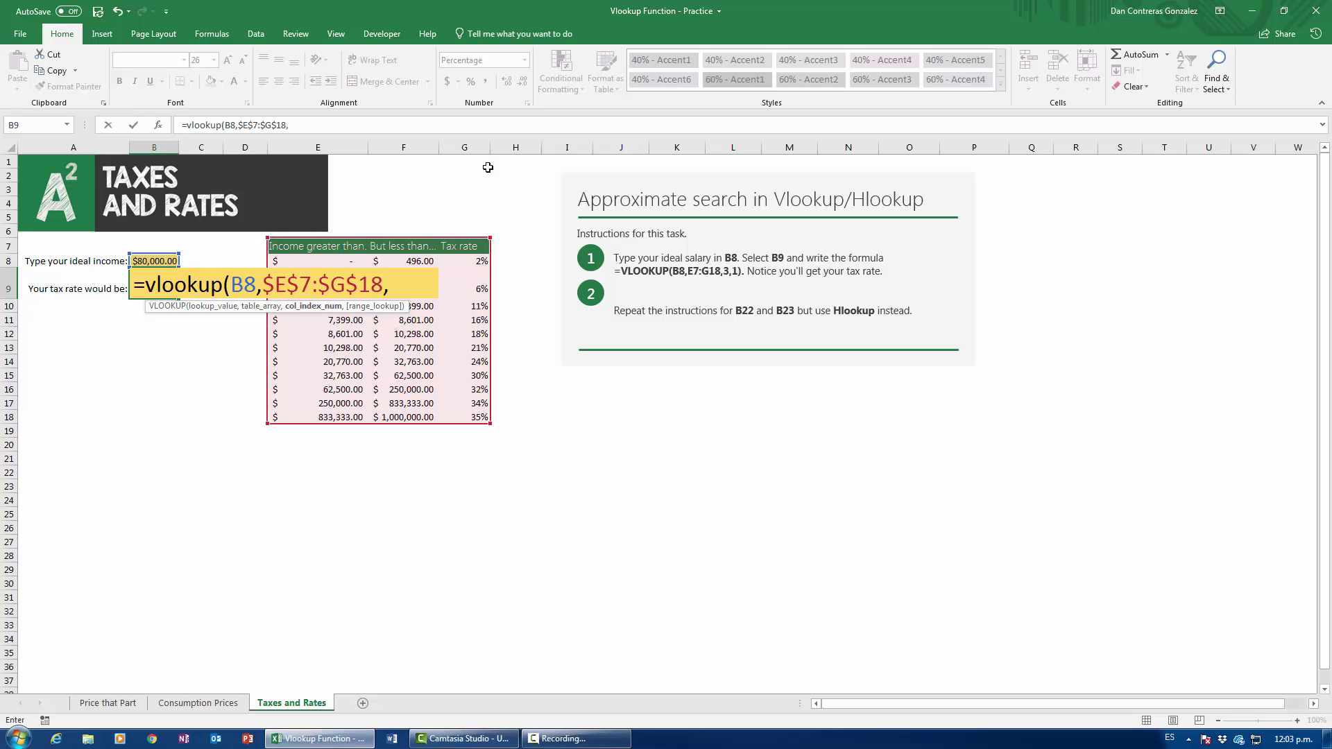
{"action": "type", "text": "3,"}
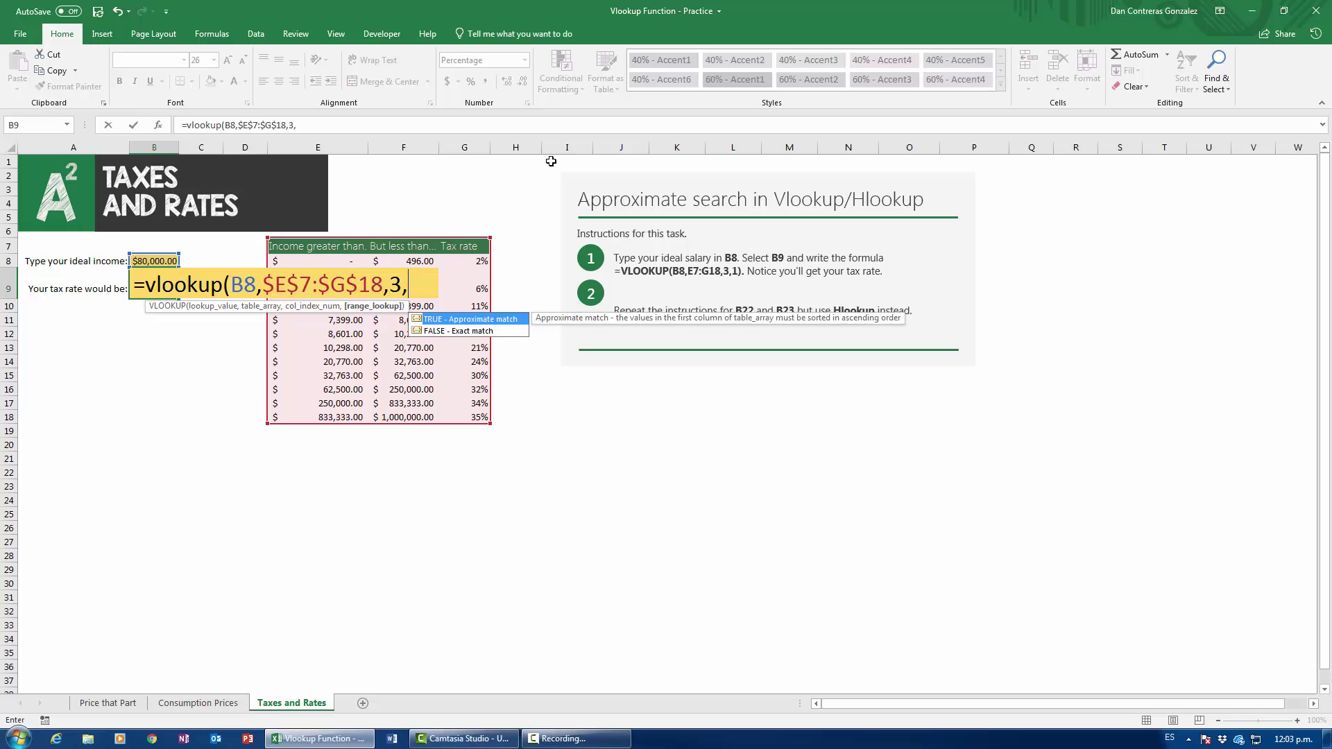
{"action": "type", "text": "0)"}
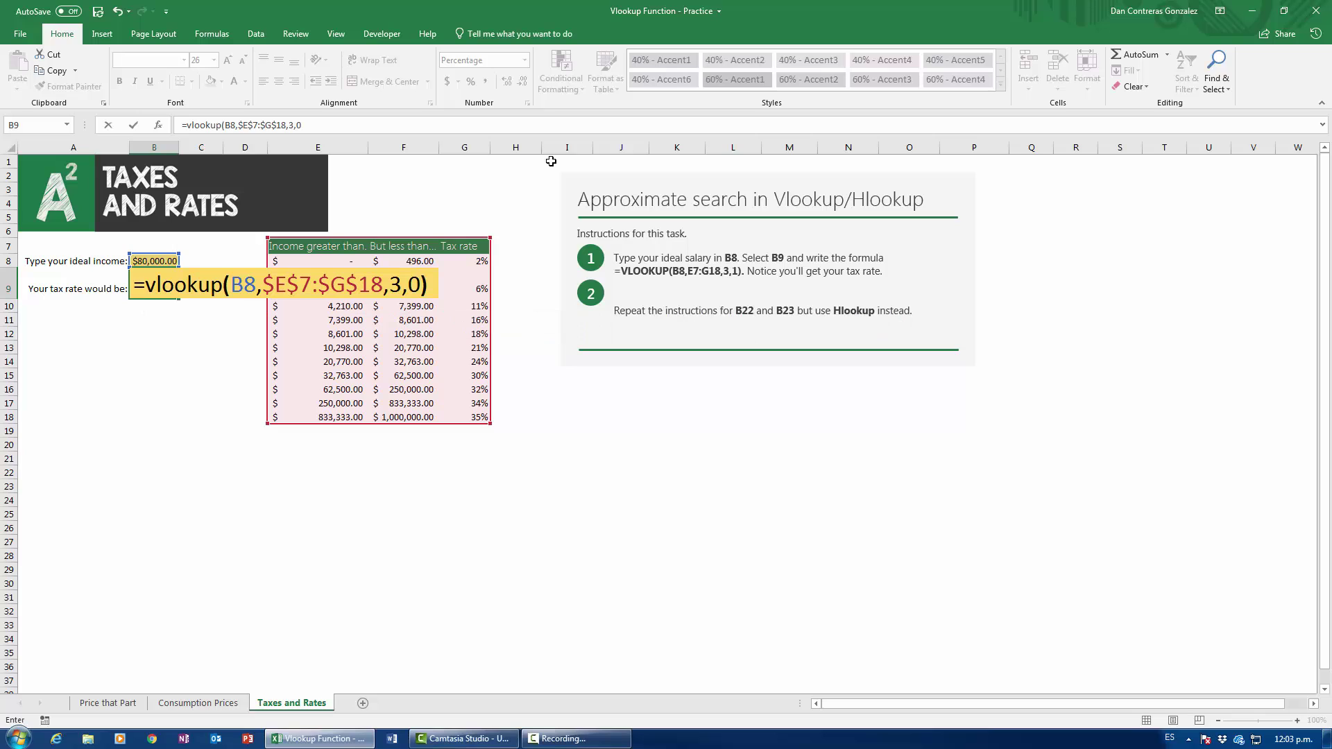
{"action": "key", "text": "Return"}
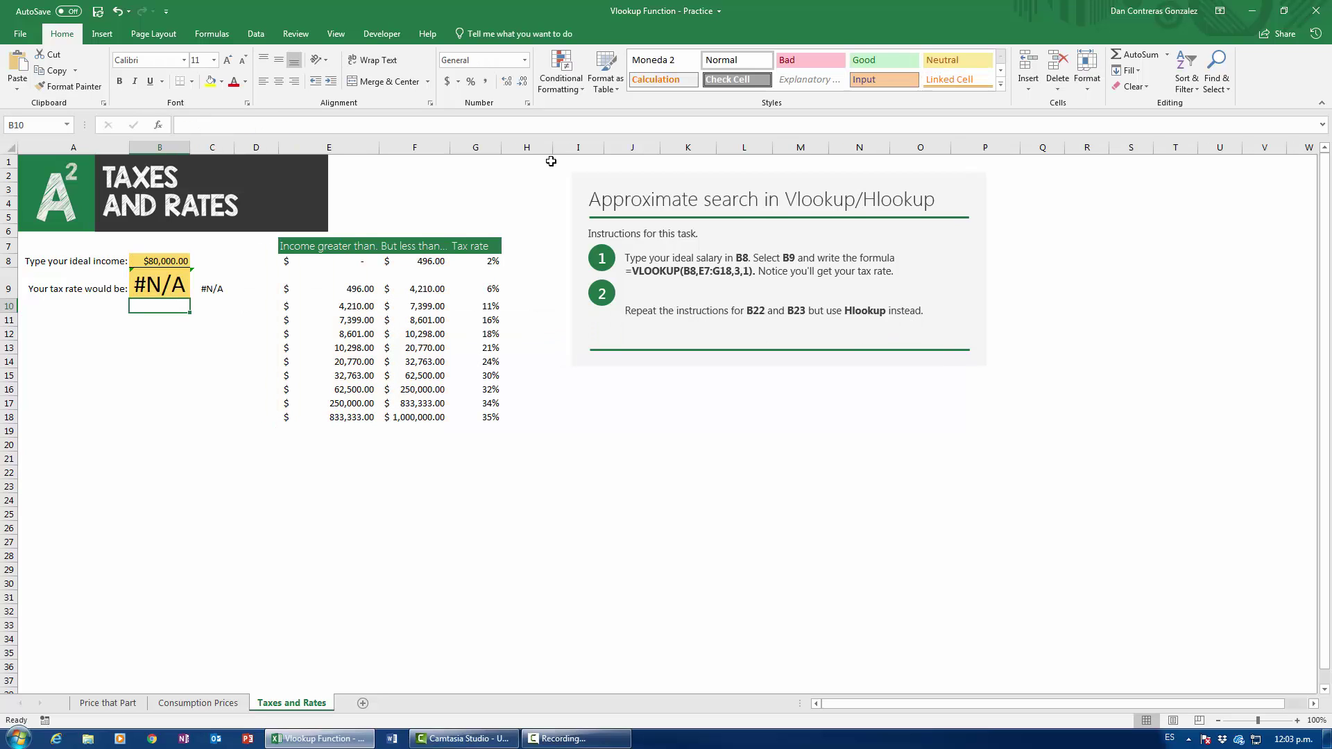
Switch the B9 lookup to approximate match by changing its last argument to 1: =VLOOKUP(B8,$E$7:$G$18,3,1).
{"action": "left_click", "coordinate": [139, 287]}
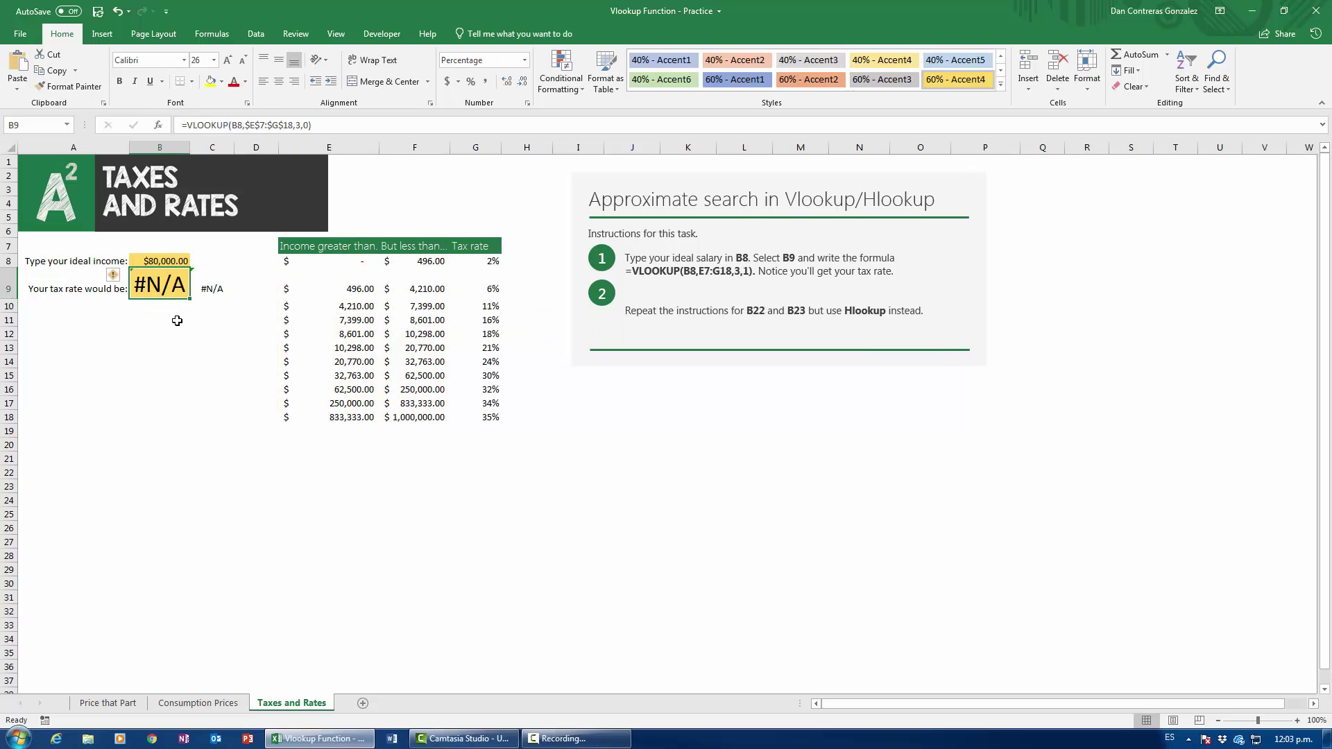
{"action": "left_click", "coordinate": [154, 260]}
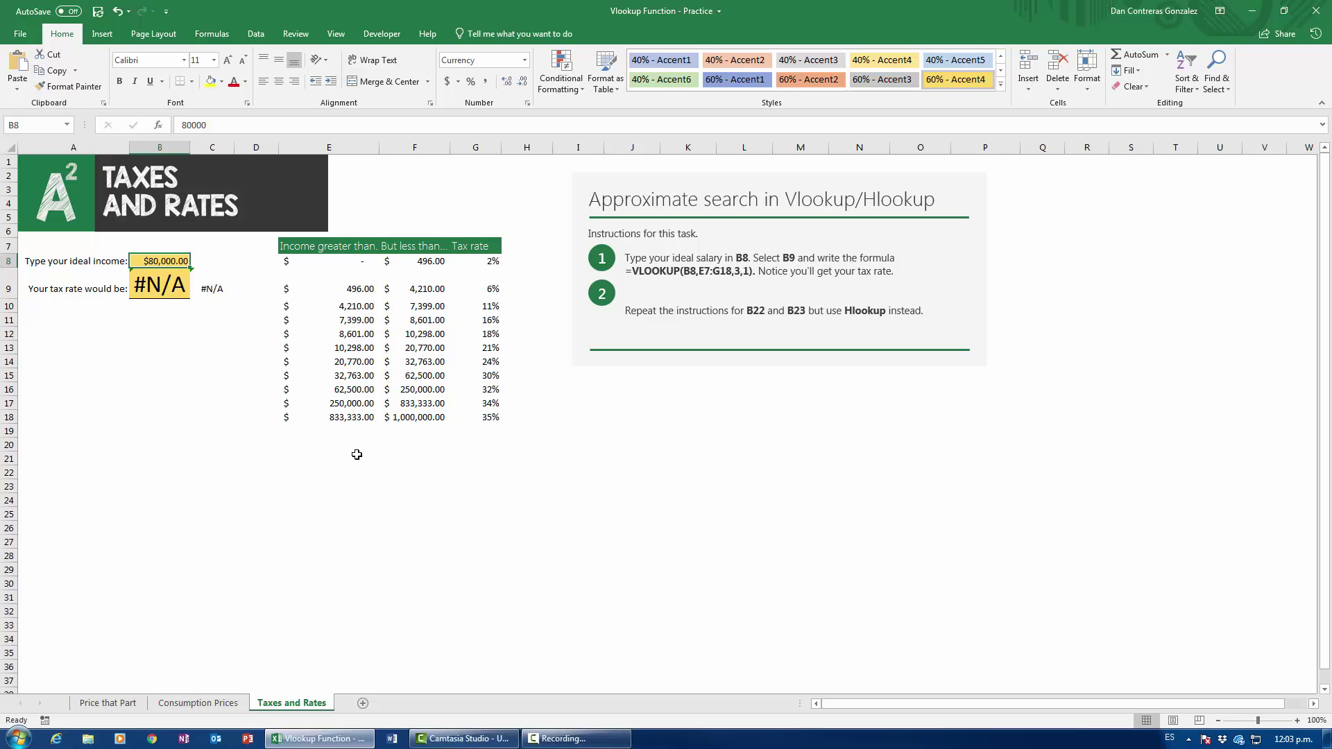
{"action": "left_click", "coordinate": [167, 289]}
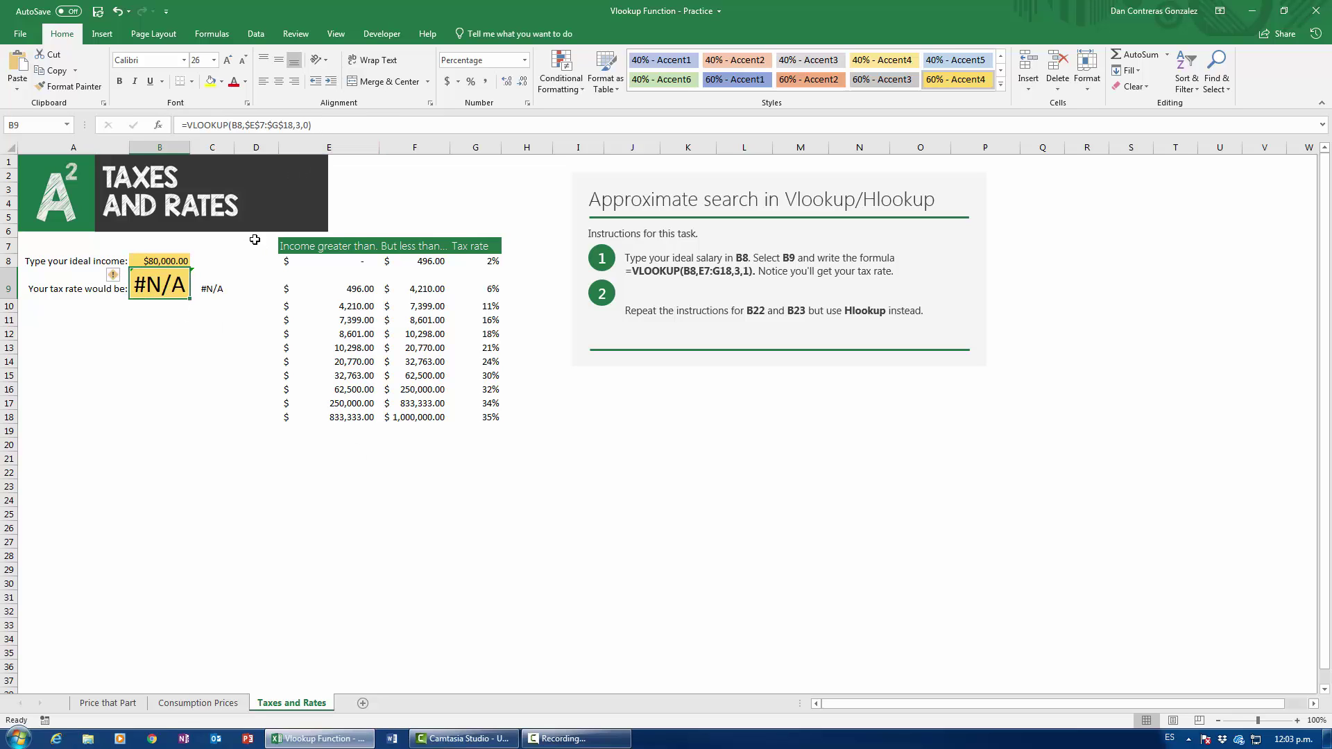
{"action": "key", "text": "F2"}
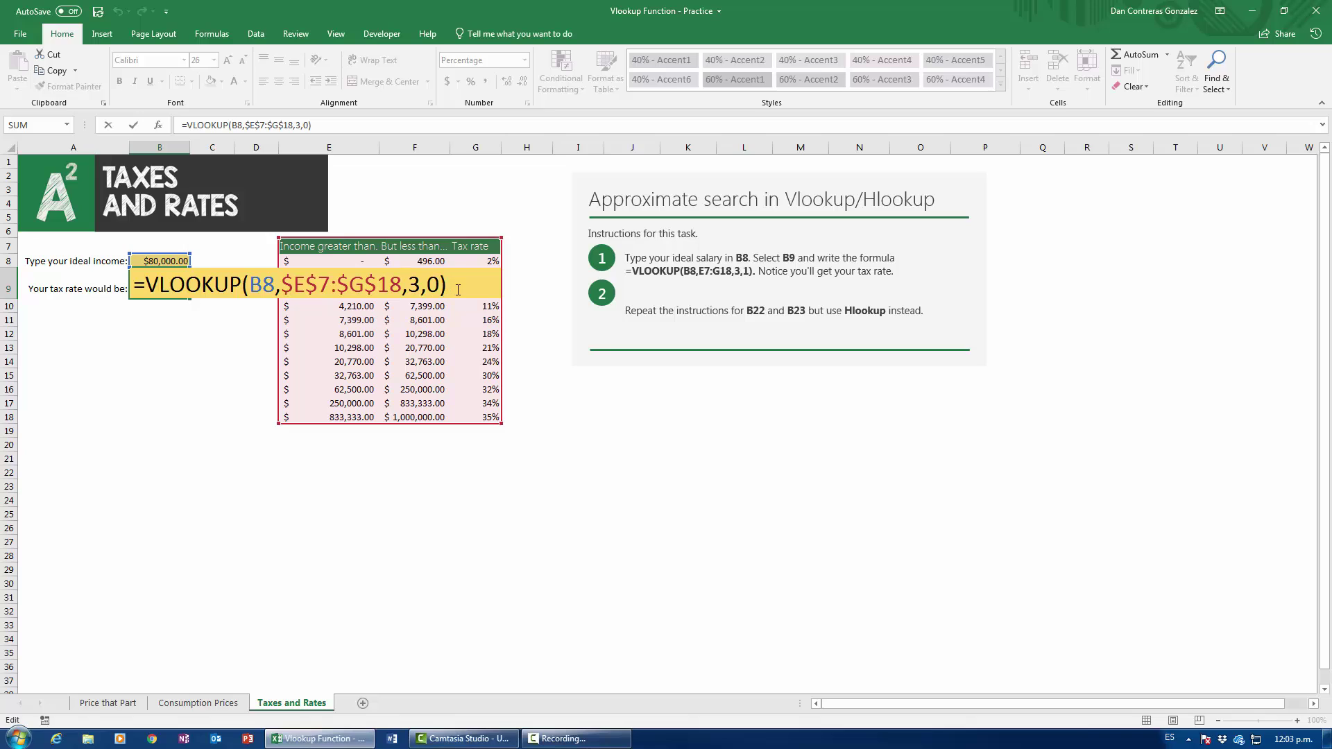
{"action": "key", "text": "BackSpace"}
{"action": "key", "text": "BackSpace"}
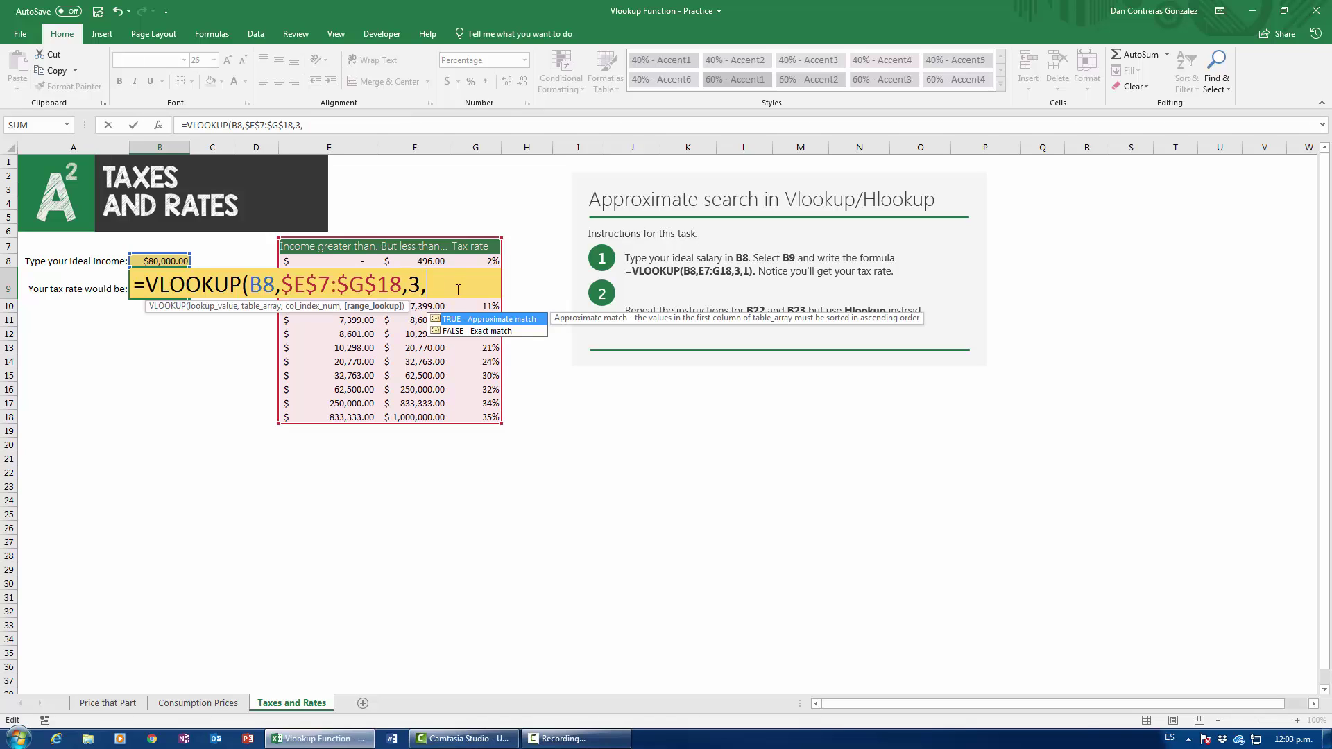
{"action": "type", "text": "1)"}
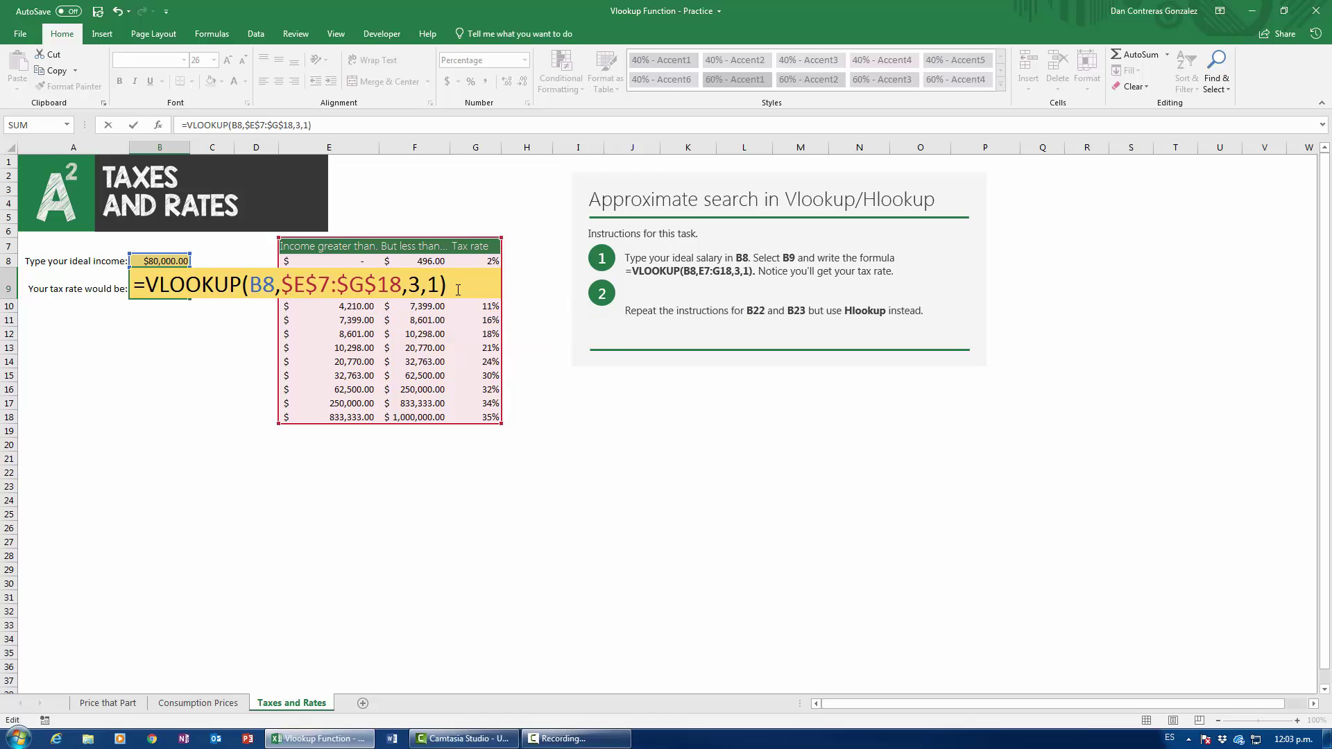
{"action": "key", "text": "Return"}
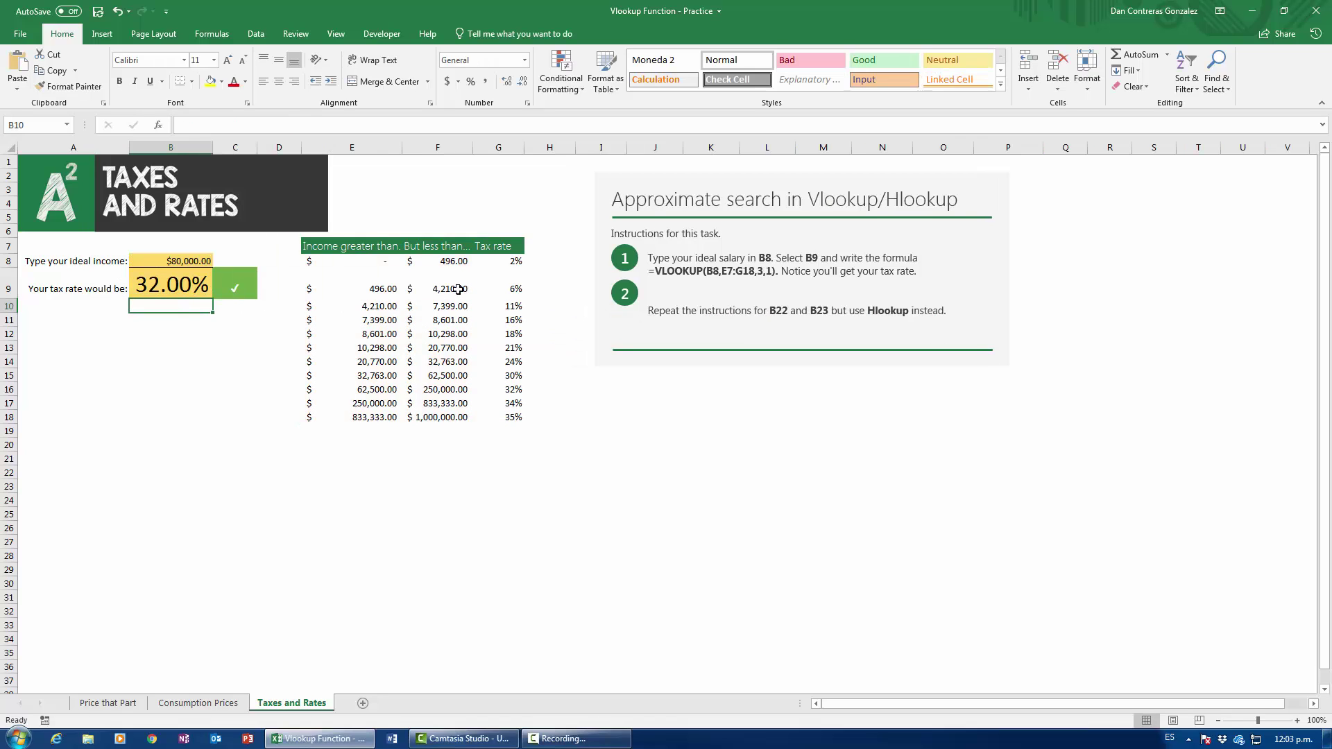
Review the B9 formula against the lower income limits in column E and the tax rates in G8 and G16.
{"action": "left_click", "coordinate": [185, 291]}
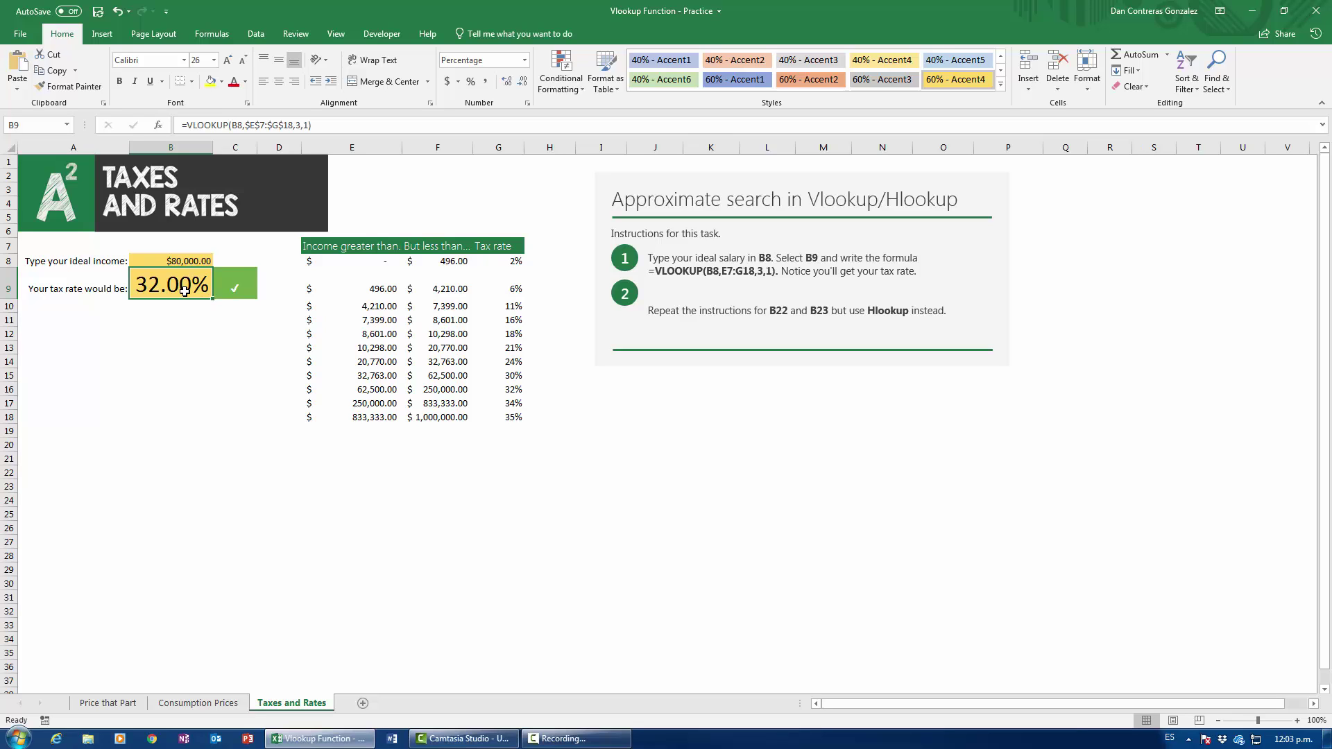
{"action": "left_click", "coordinate": [378, 290]}
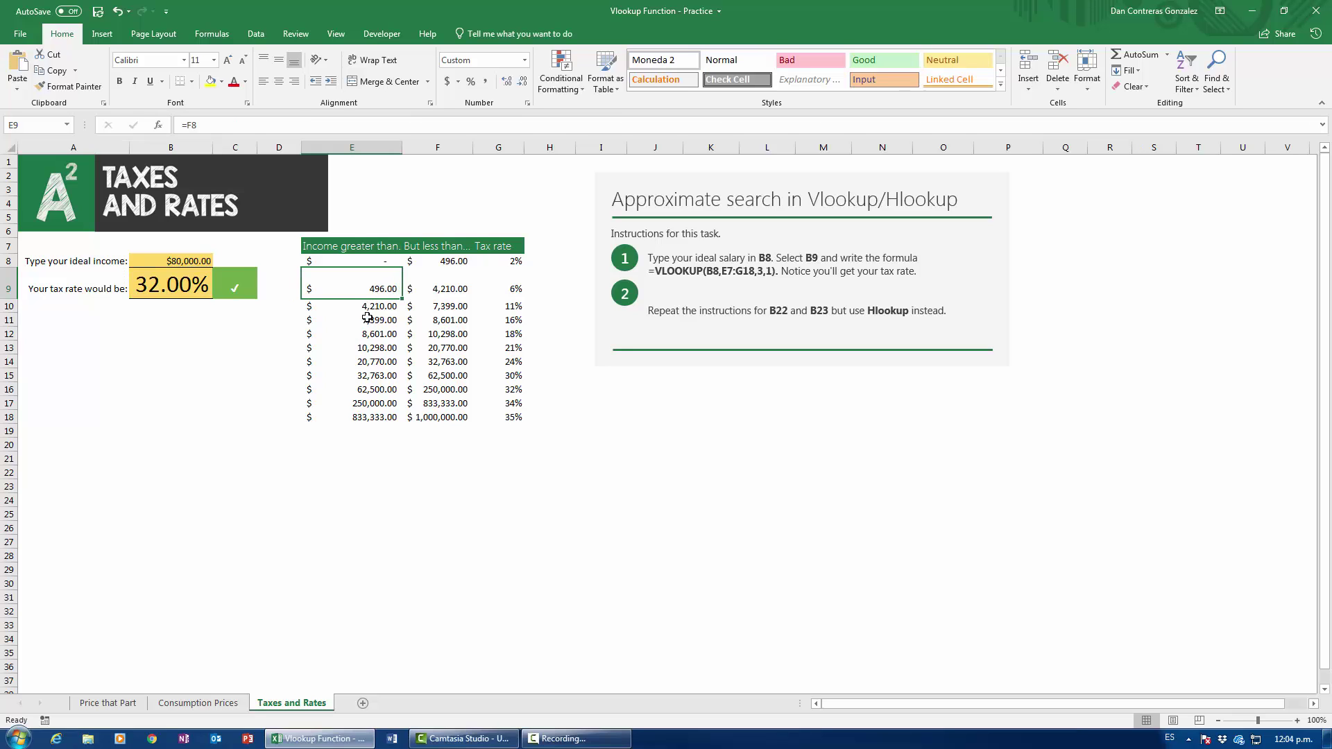
{"action": "left_click", "coordinate": [369, 262]}
{"action": "left_click", "coordinate": [365, 286]}
{"action": "left_click", "coordinate": [520, 263]}
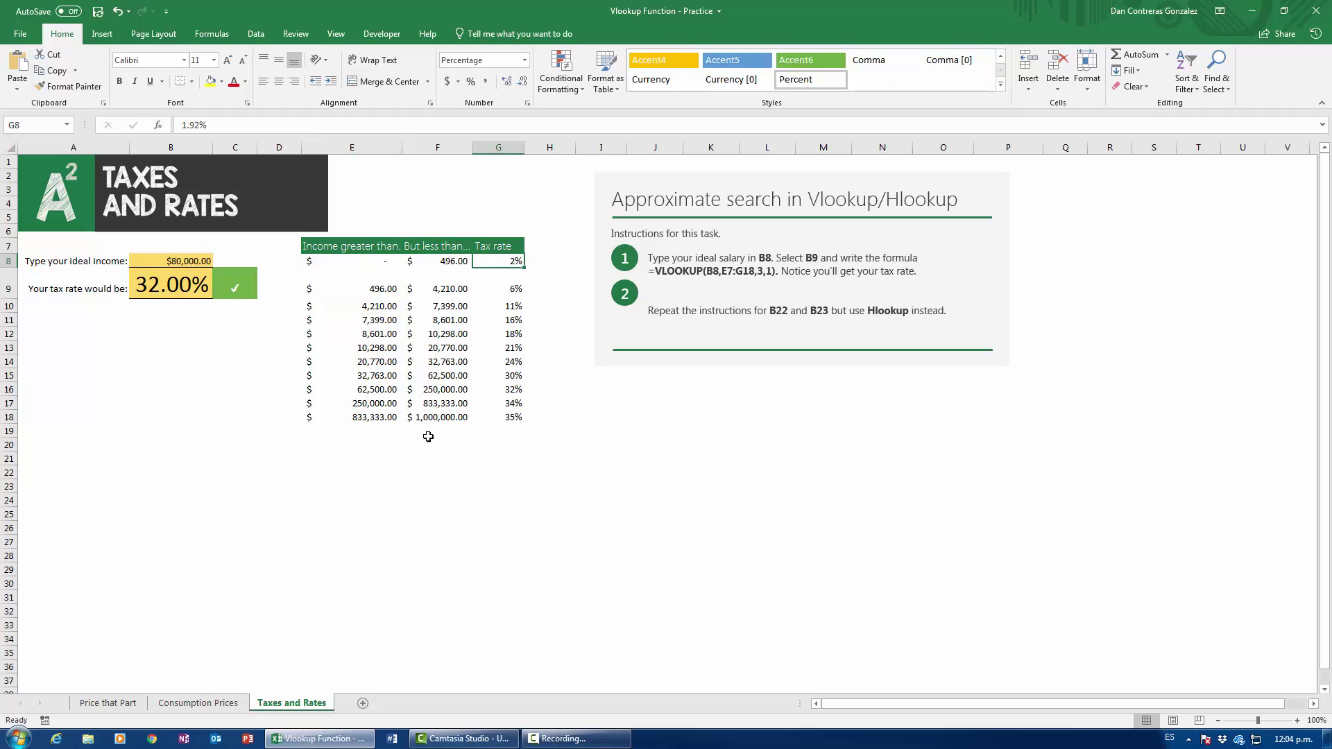
{"action": "left_click", "coordinate": [379, 393]}
{"action": "left_click", "coordinate": [374, 406]}
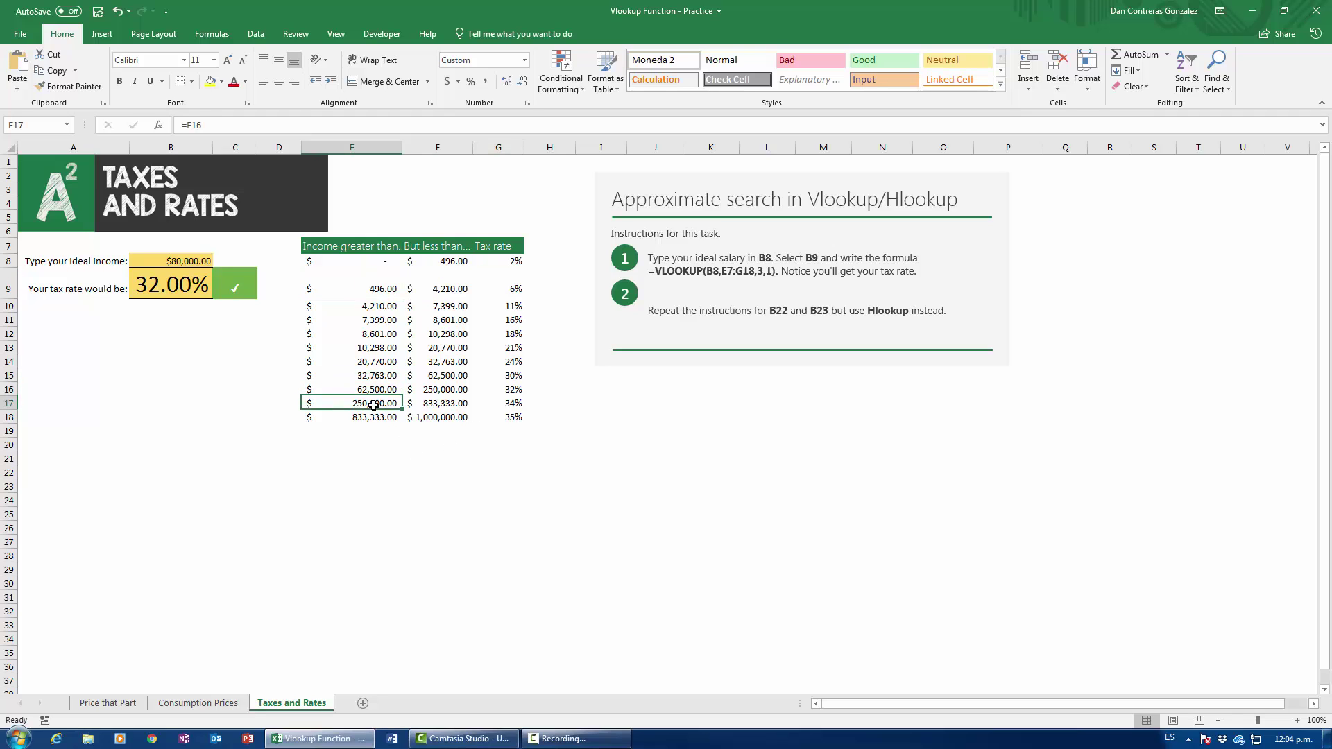
{"action": "left_click", "coordinate": [519, 397]}
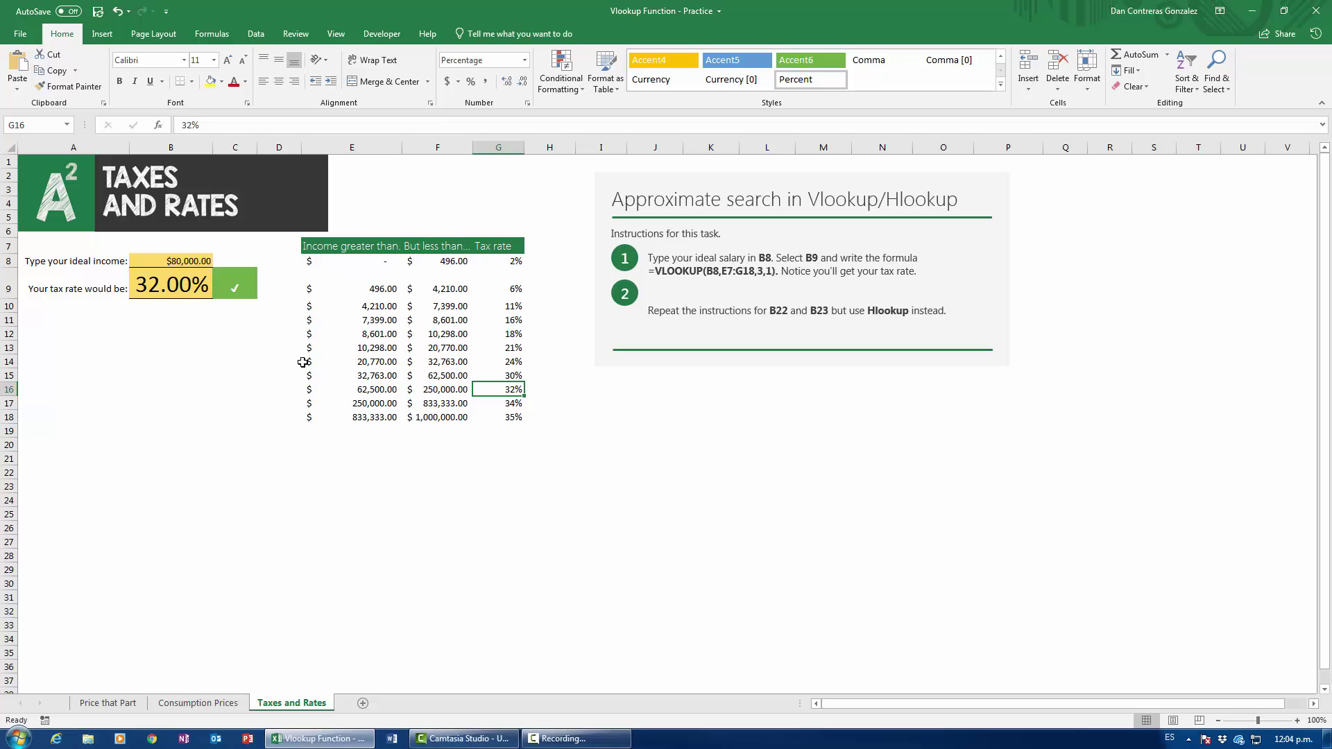
Compare the income in B8 and the rate in B9 with thresholds E15 to E17 and the bracket row E16:G16.
{"action": "left_click", "coordinate": [179, 263]}
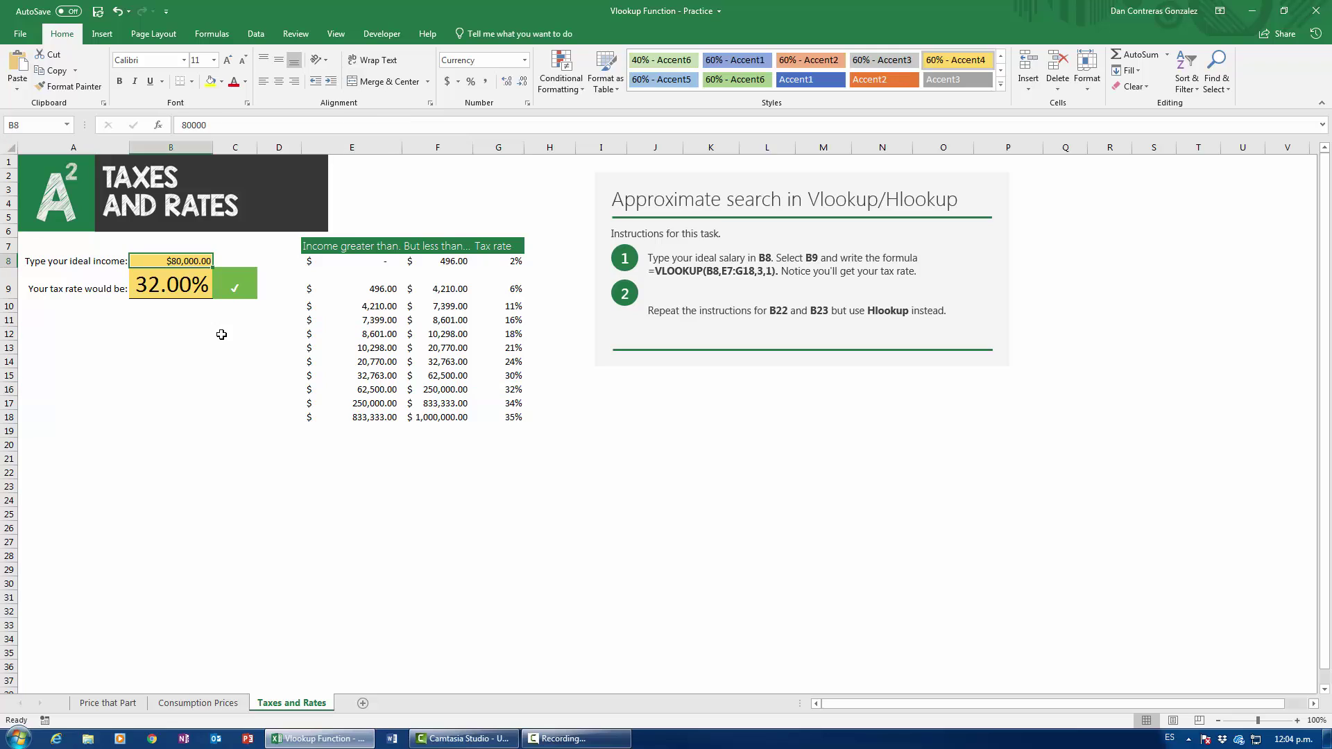
{"action": "left_click", "coordinate": [186, 299]}
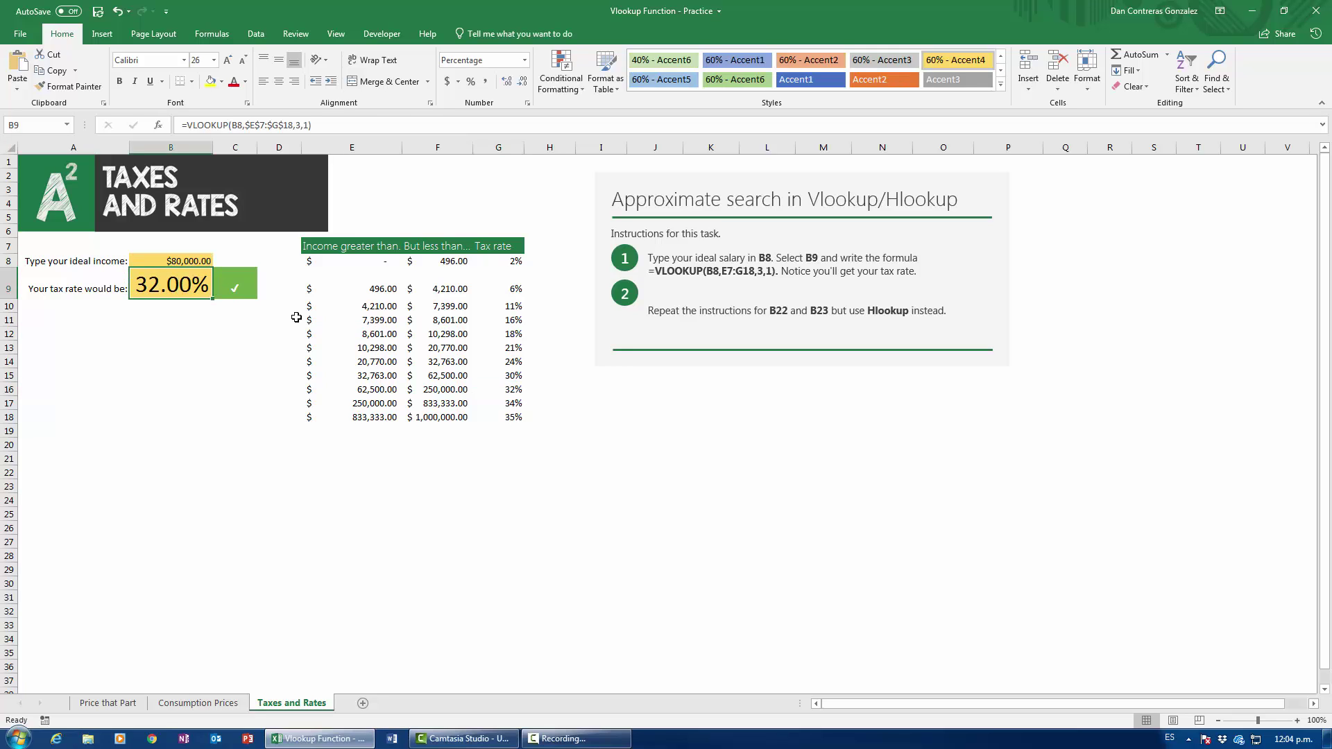
{"action": "left_click", "coordinate": [383, 391]}
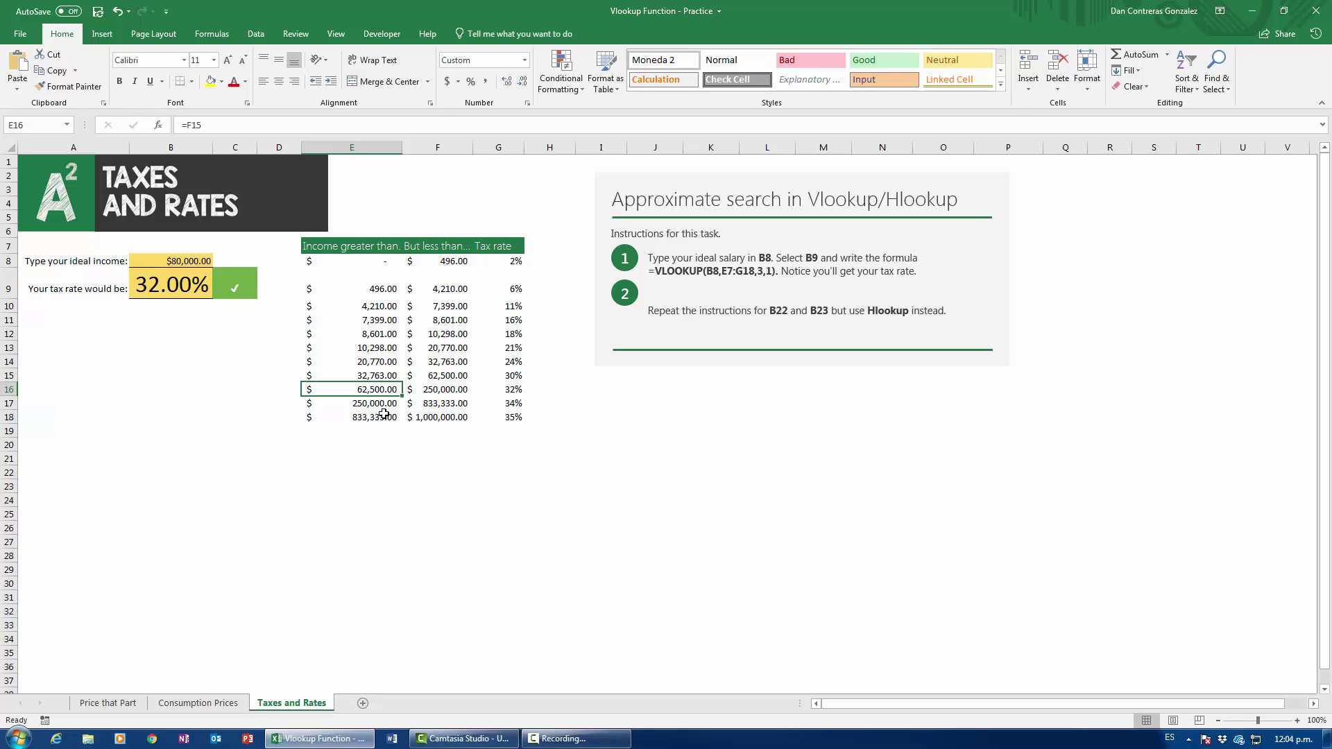
{"action": "left_click", "coordinate": [376, 404]}
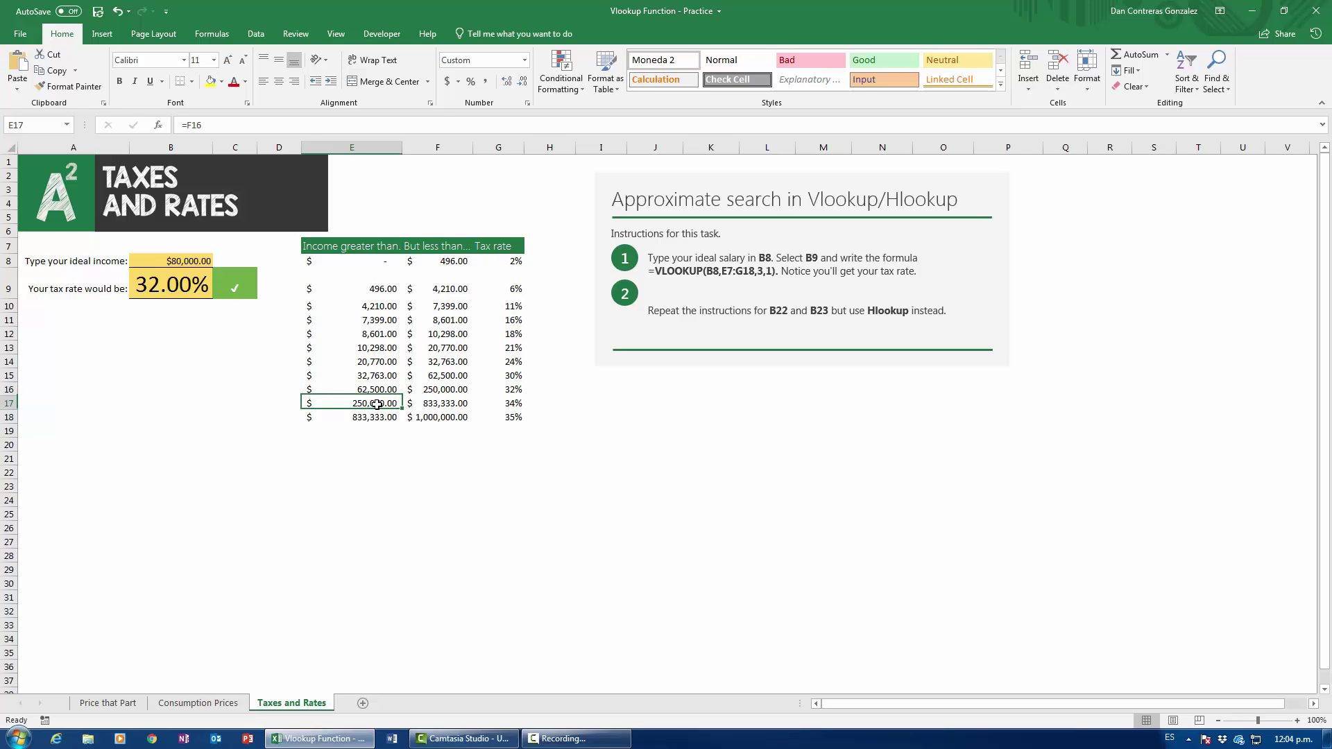
{"action": "left_click", "coordinate": [376, 374]}
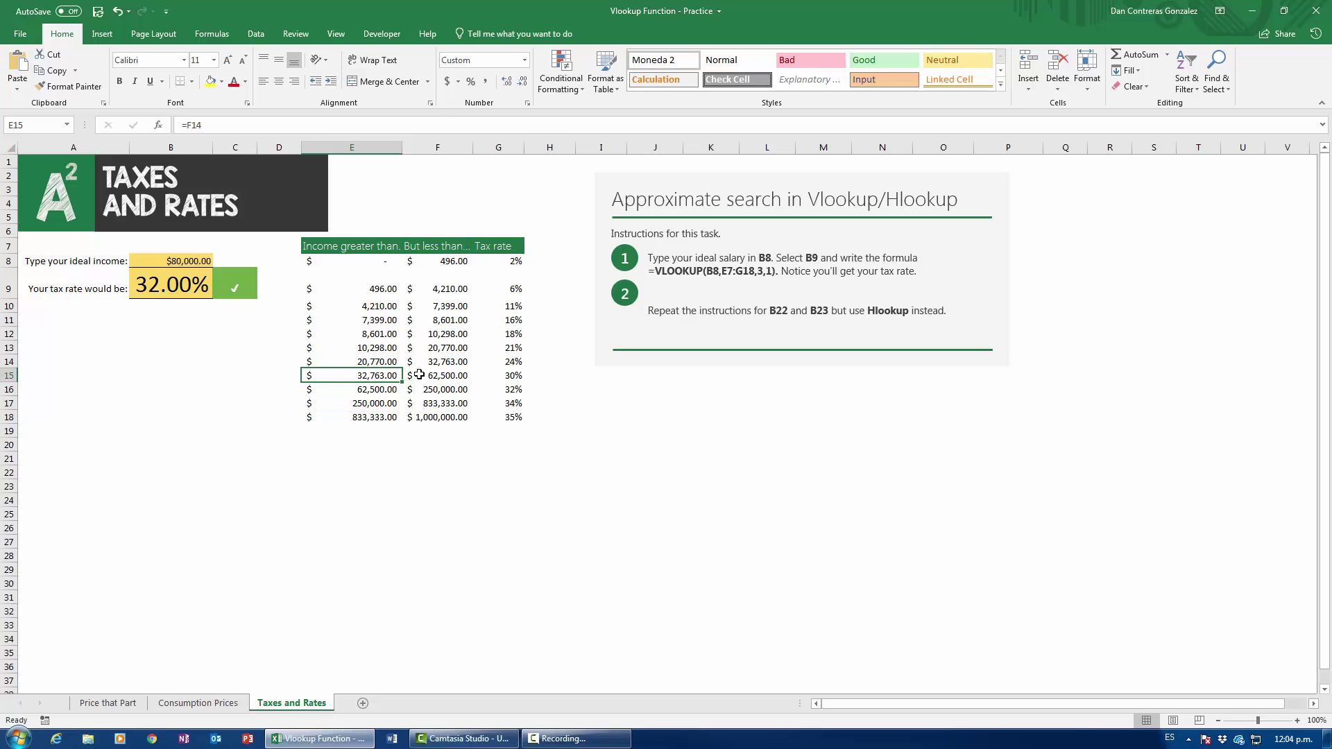
{"action": "left_click", "coordinate": [376, 389]}
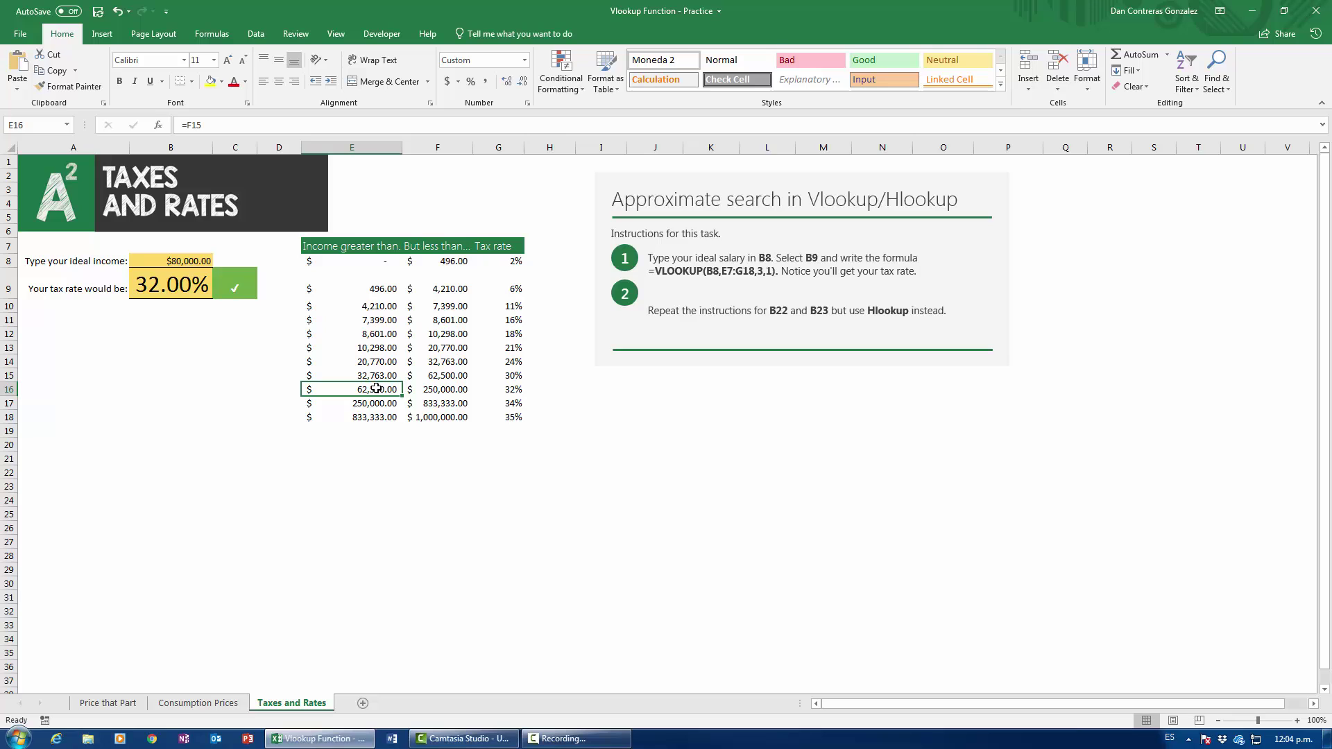
{"action": "left_click_drag", "start_coordinate": [376, 388], "coordinate": [522, 387]}
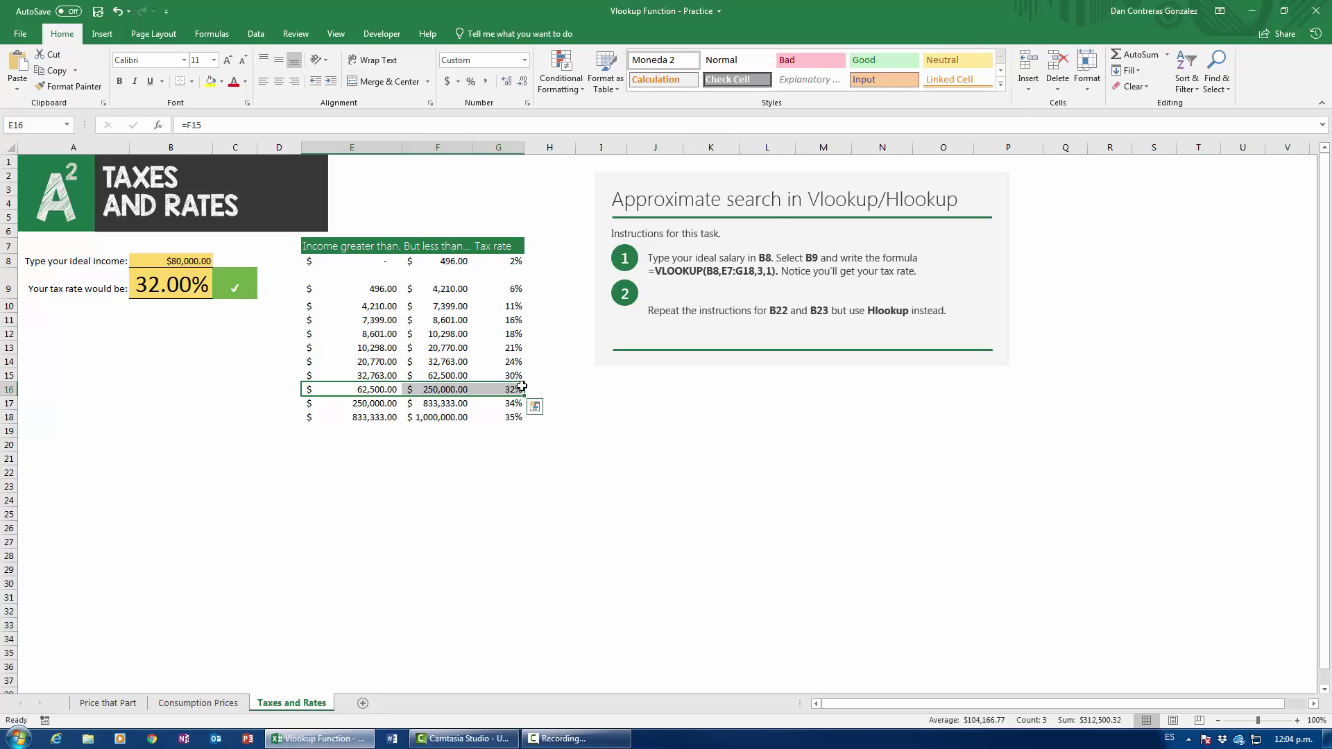
Inspect the threshold formula in E10, and check the ascending limits from E8 to E18 against the income in B8.
{"action": "left_click", "coordinate": [352, 306]}
{"action": "type", "text": "=F9"}
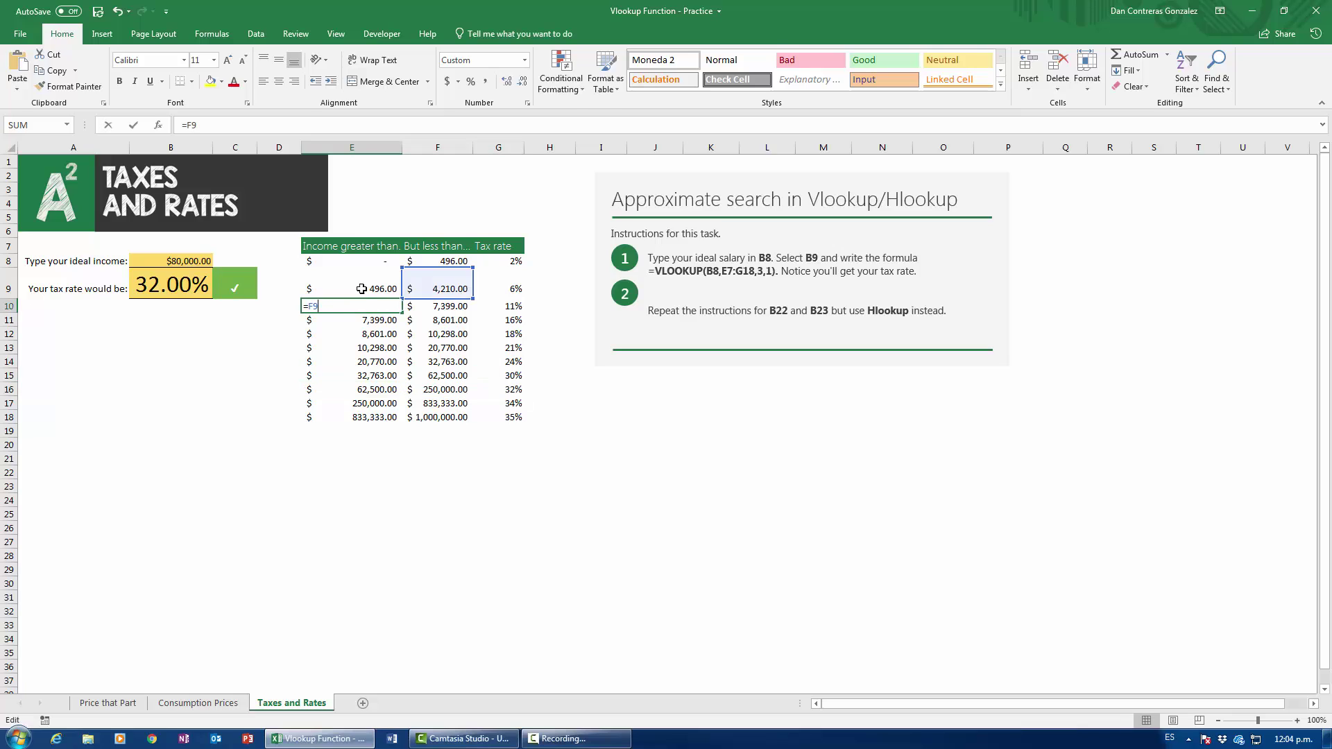
{"action": "key", "text": "ctrl+Return"}
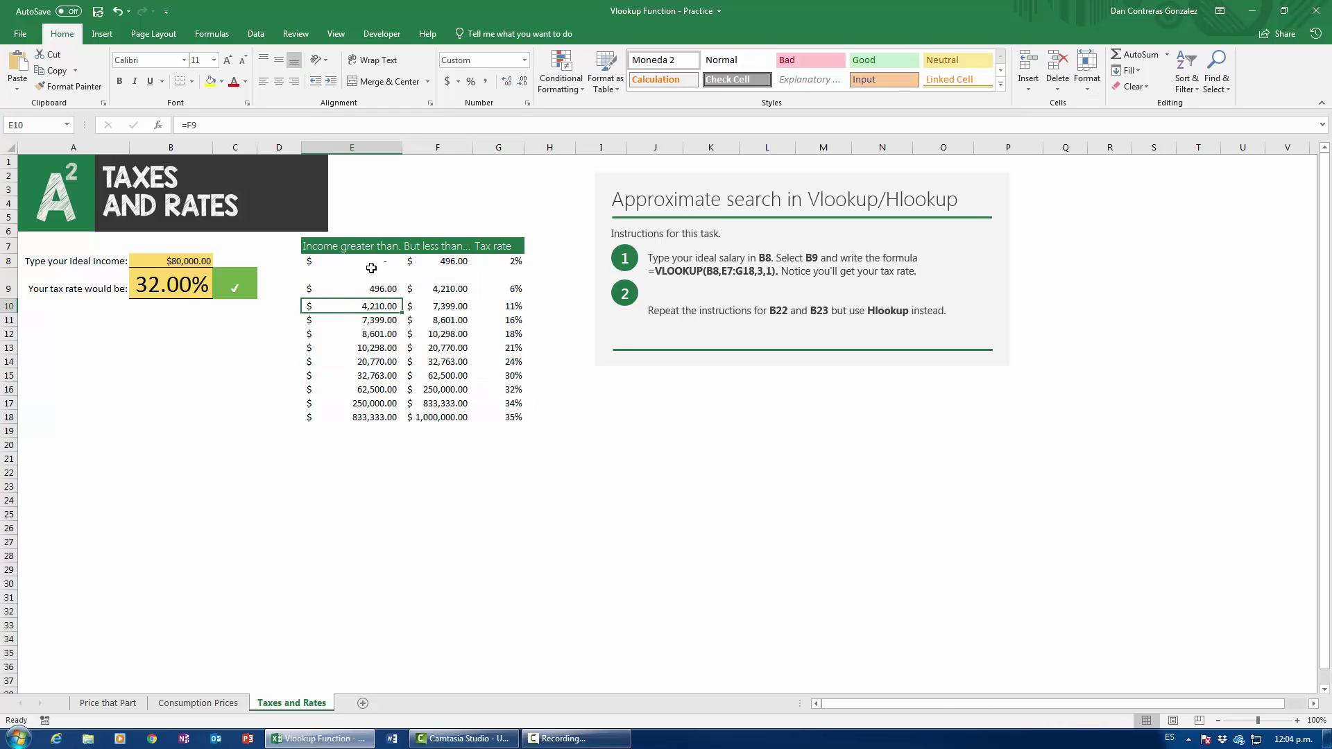
{"action": "left_click", "coordinate": [371, 266]}
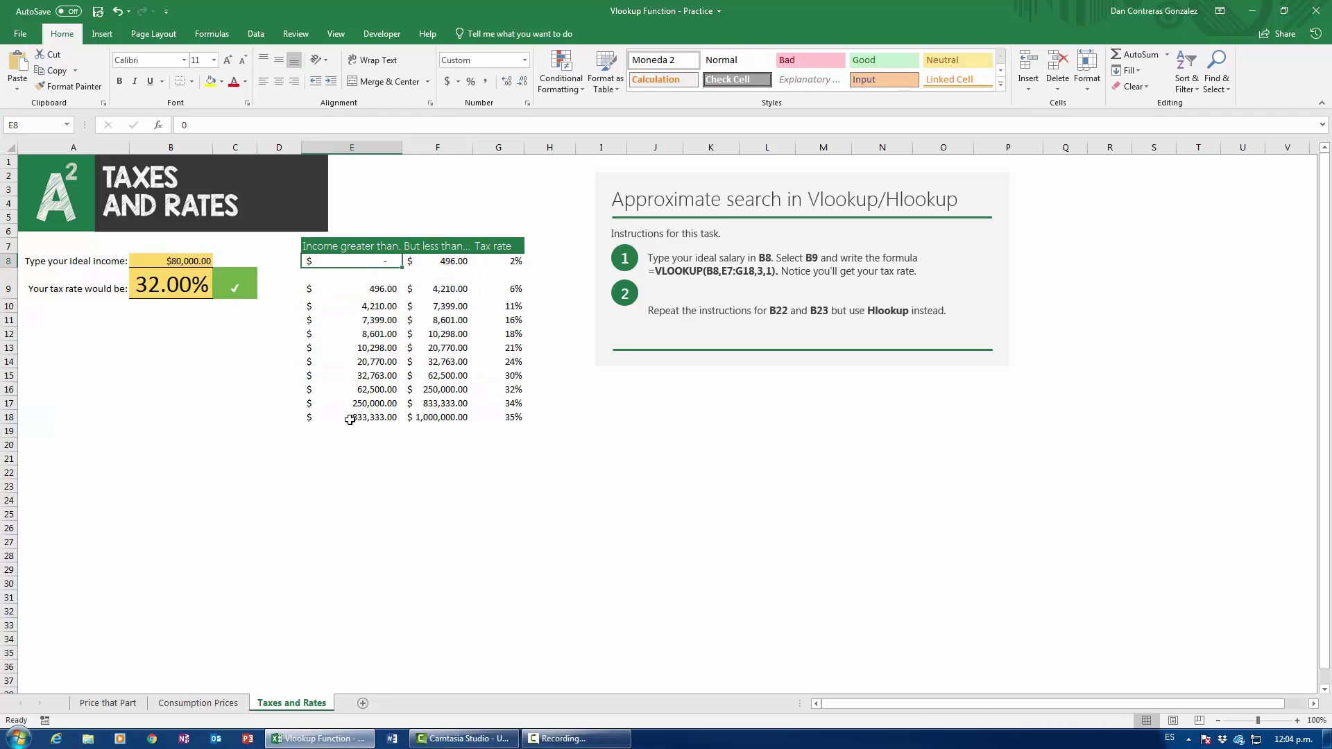
{"action": "left_click", "coordinate": [349, 419]}
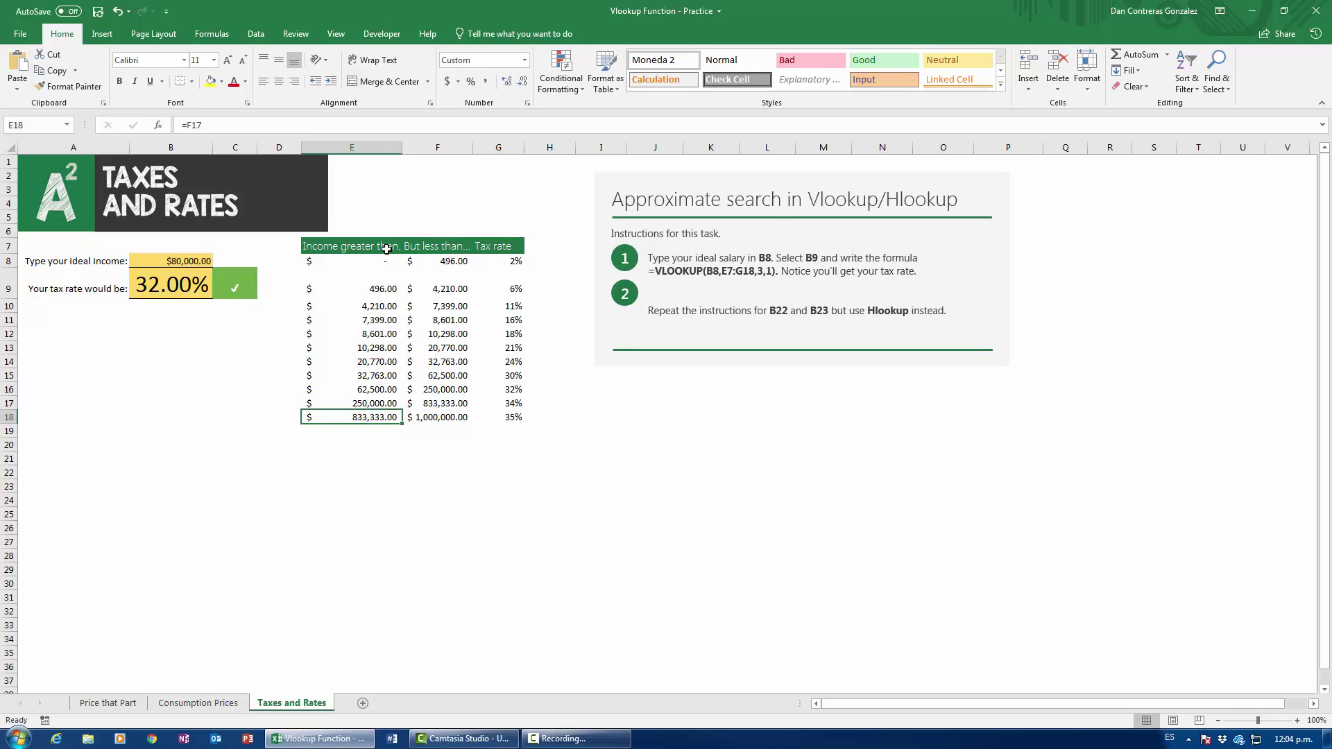
{"action": "left_click", "coordinate": [184, 258]}
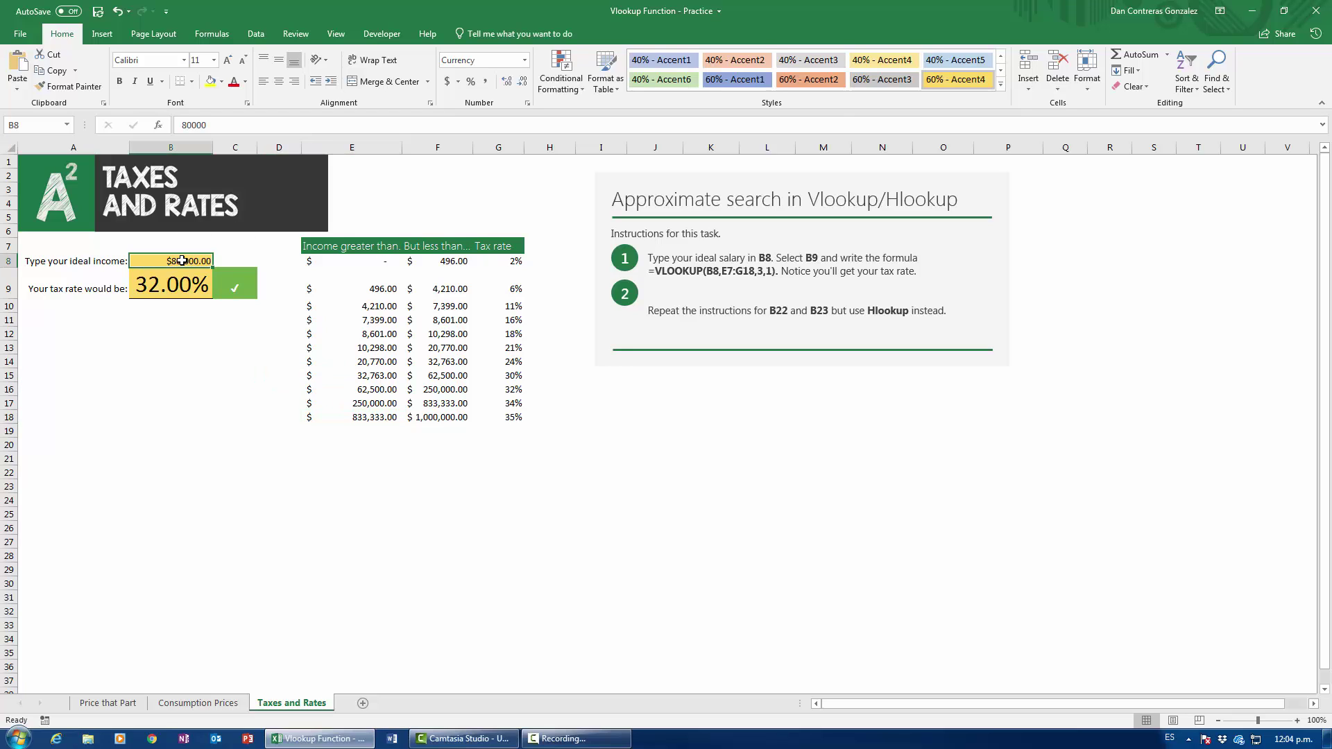
{"action": "left_click", "coordinate": [351, 265]}
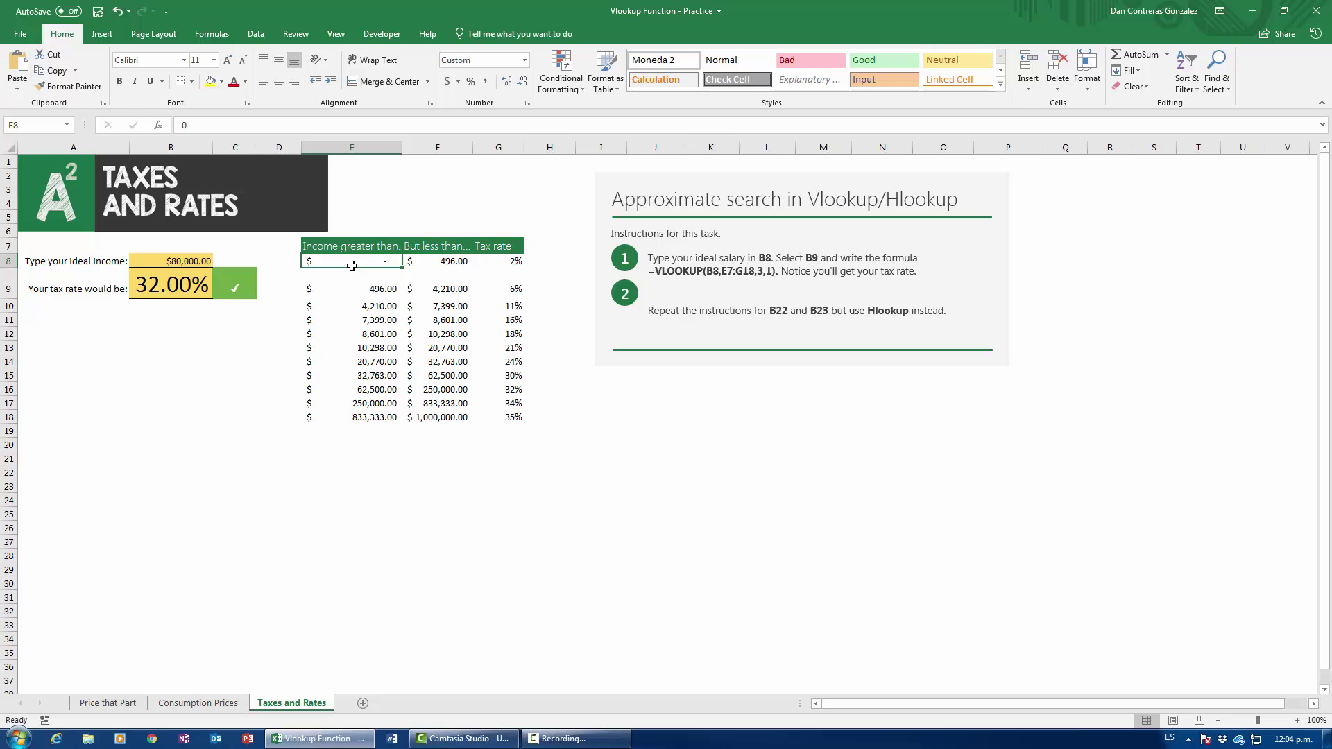
{"action": "left_click", "coordinate": [369, 417]}
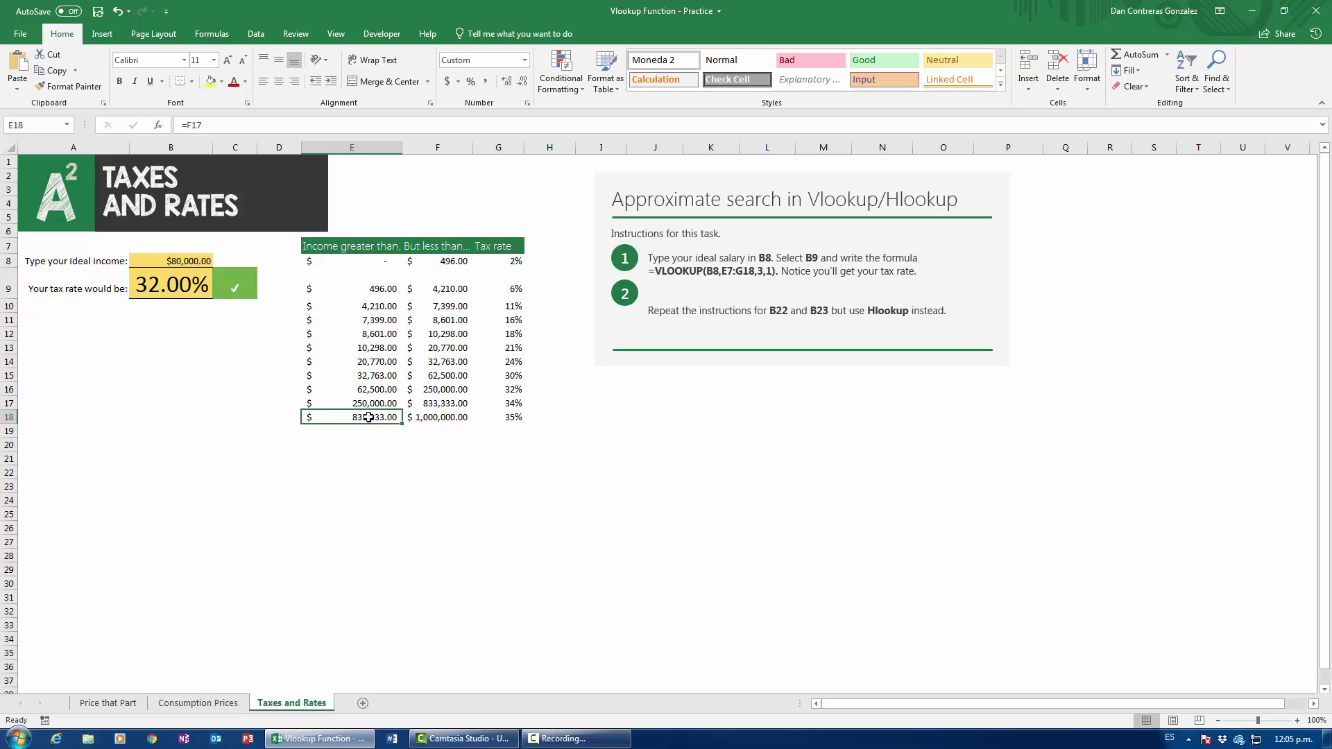
{"action": "left_click", "coordinate": [189, 259]}
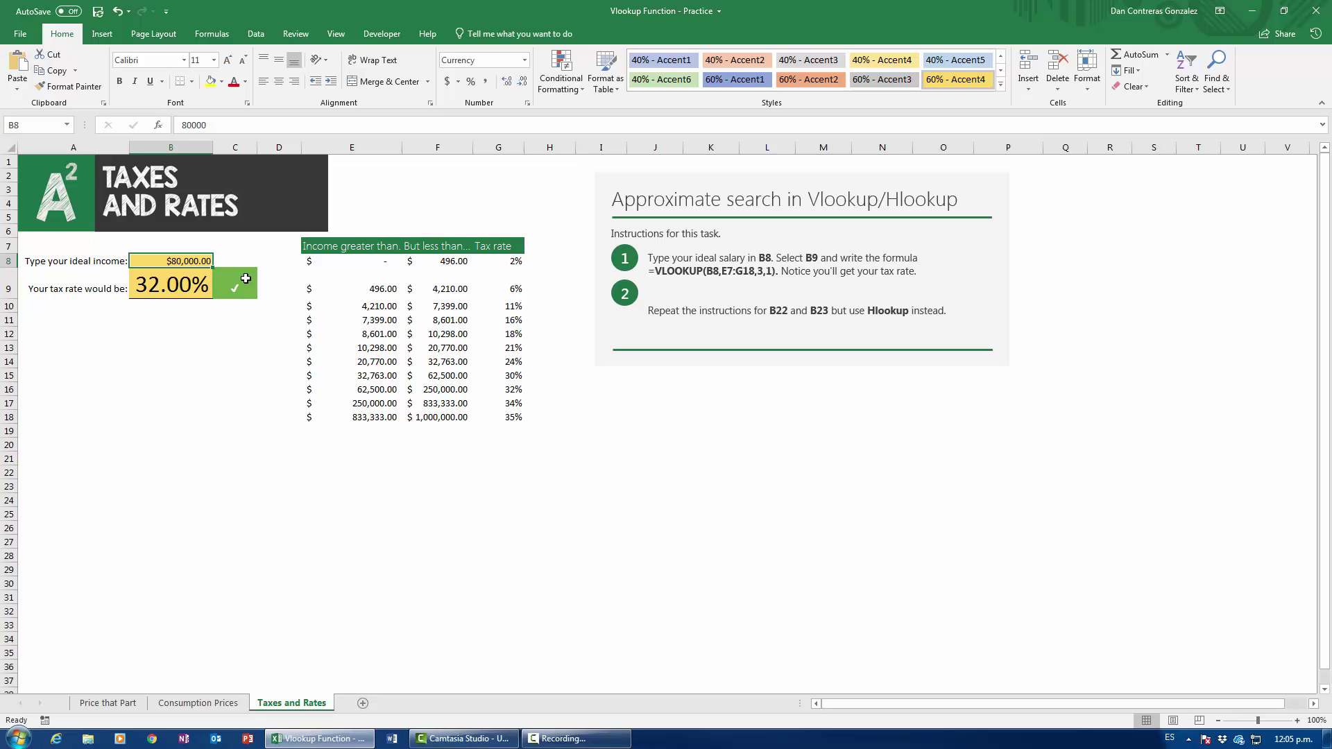
Enter the example words Keyboard in B17 and kyboard in B18 below the tax rate lookup.
{"action": "left_click", "coordinate": [152, 403]}
{"action": "type", "text": "Ke"}
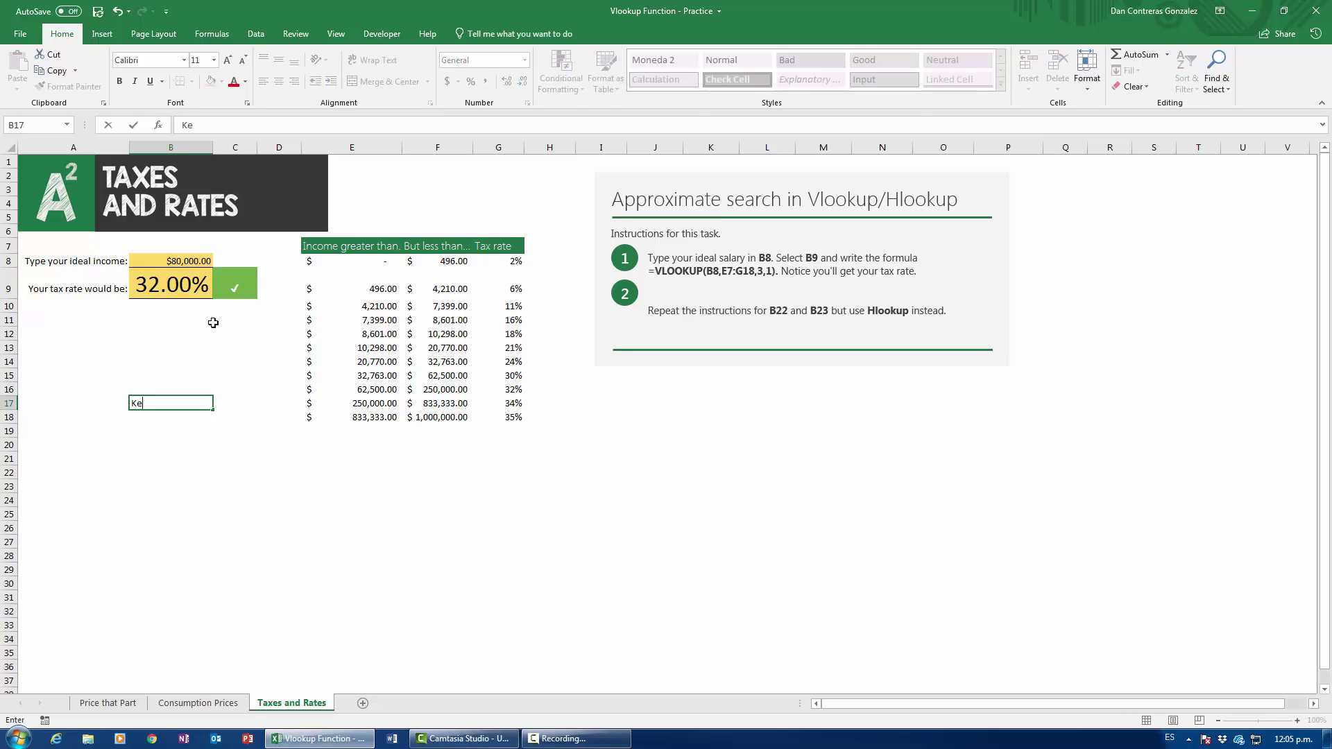
{"action": "type", "text": "yboard"}
{"action": "key", "text": "Return"}
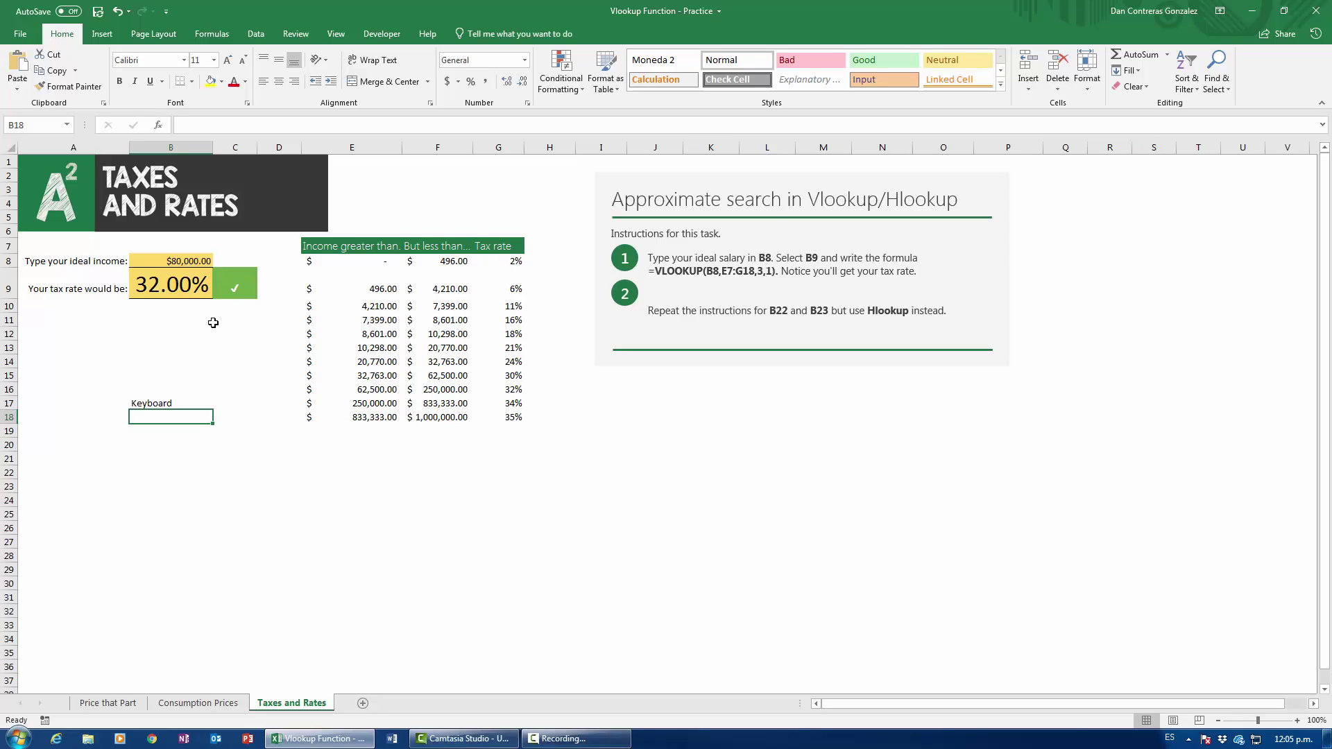
{"action": "type", "text": "ky"}
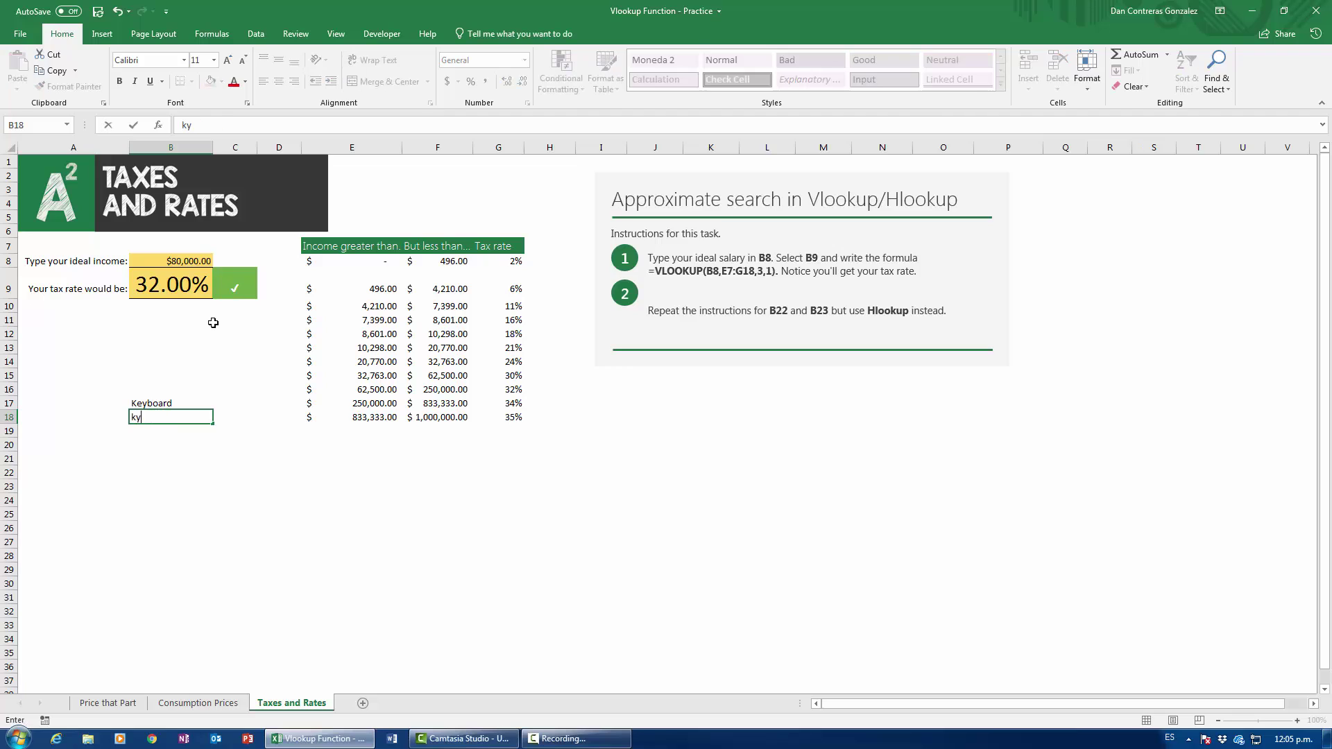
{"action": "type", "text": "board"}
{"action": "key", "text": "Return"}
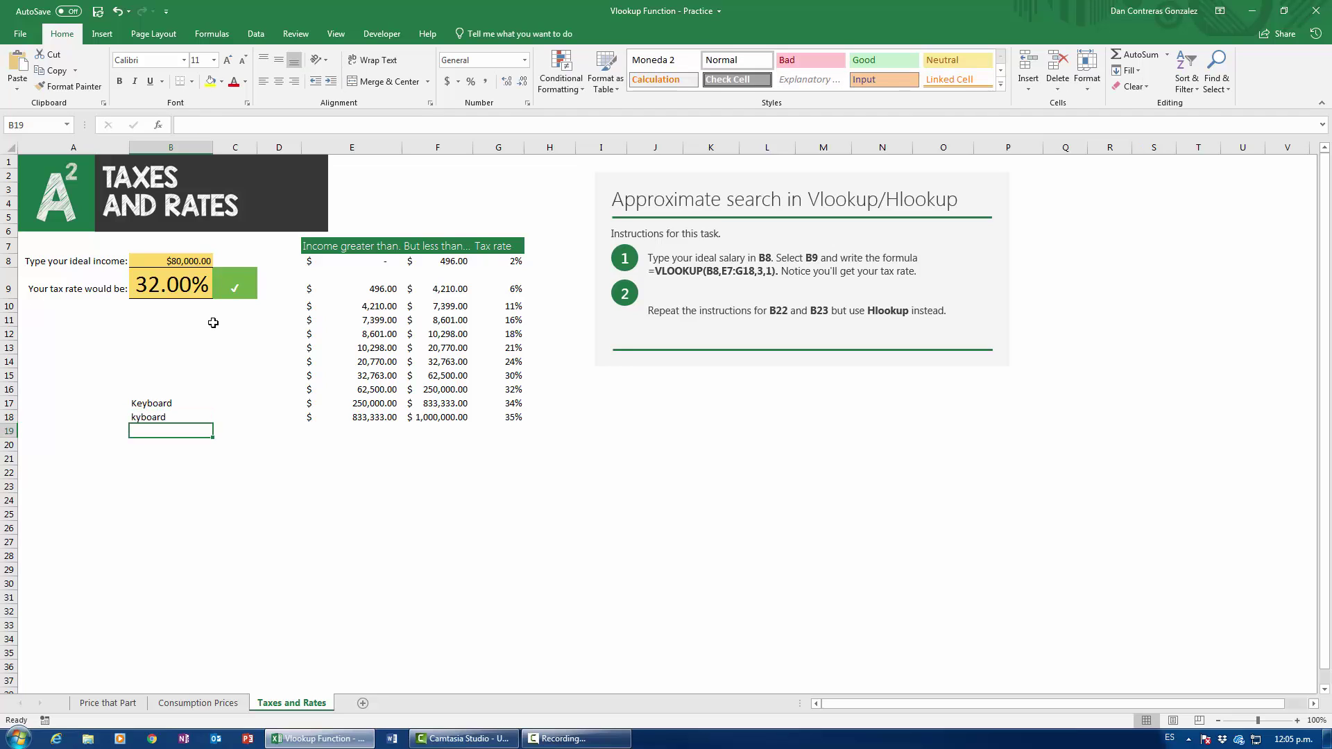
{"action": "left_click", "coordinate": [174, 415]}
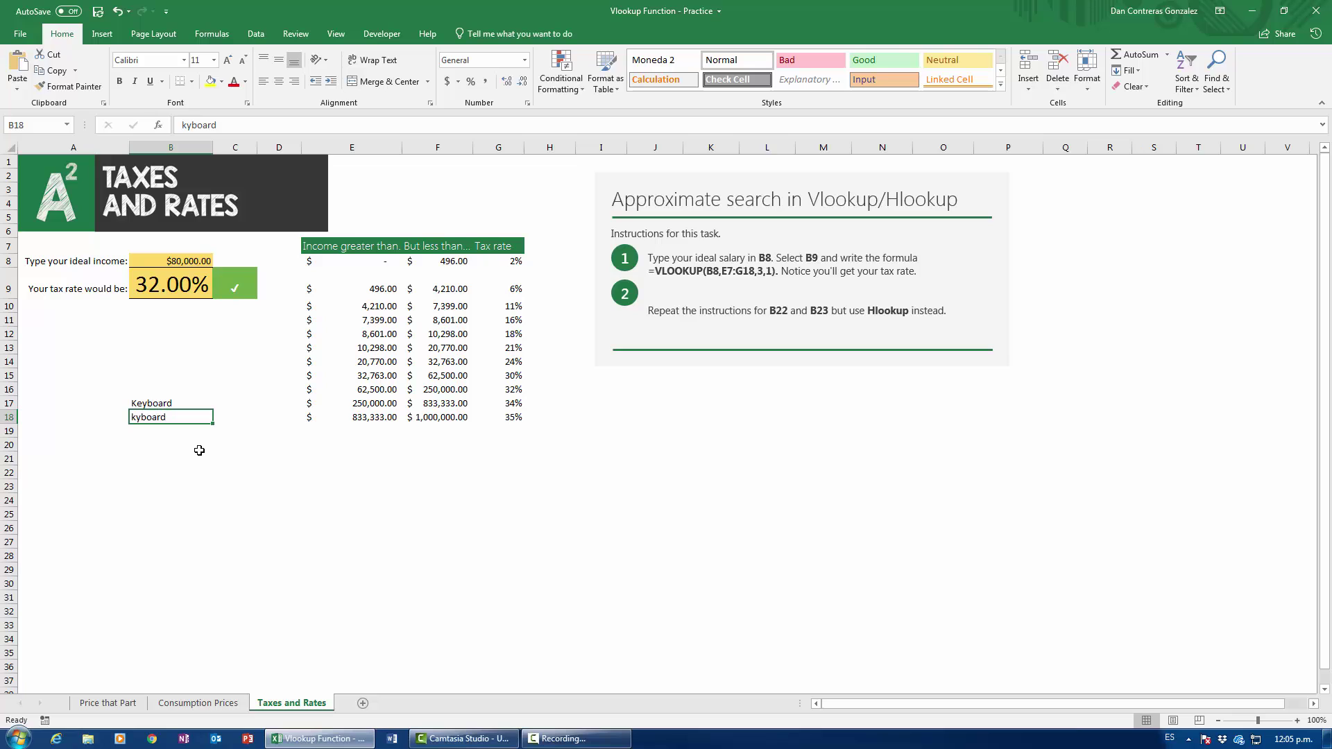
Review the approximate-match formula in B9 against the first and last lower income limits in E8 and E18.
{"action": "left_click", "coordinate": [172, 285]}
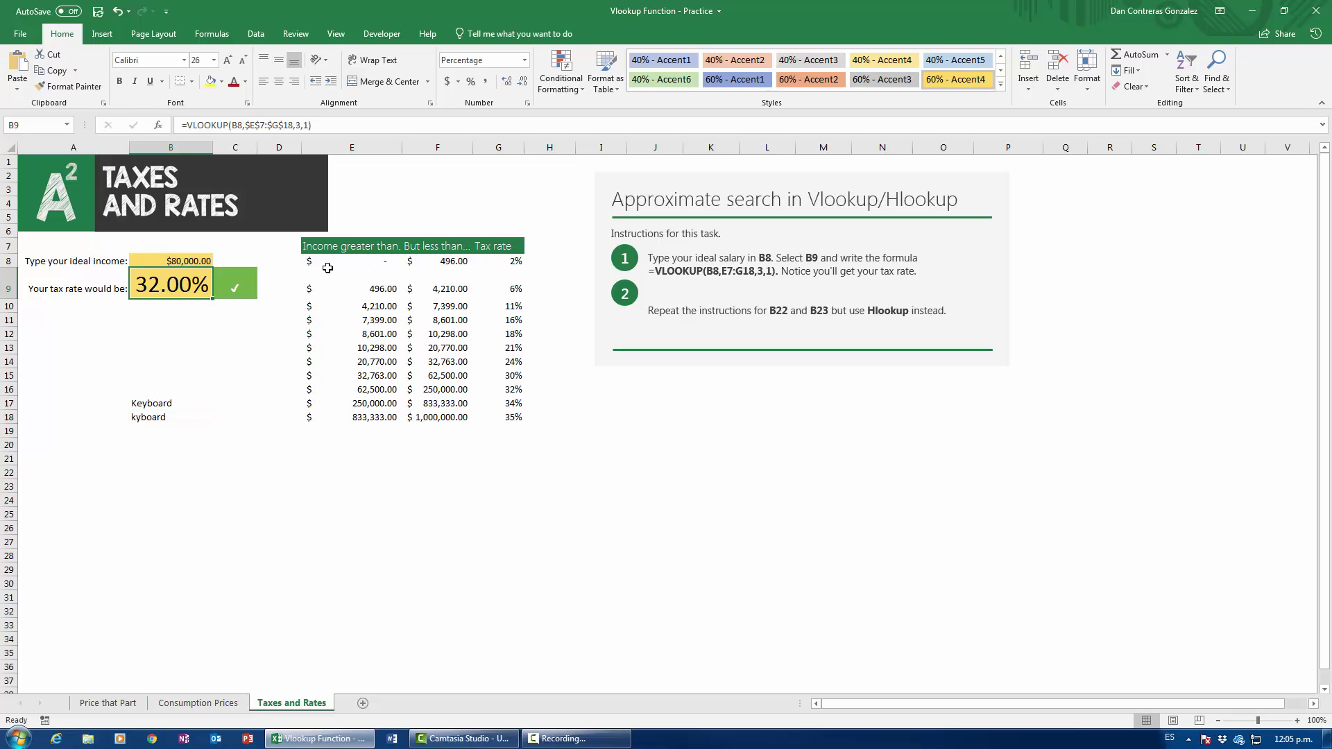
{"action": "left_click", "coordinate": [369, 262]}
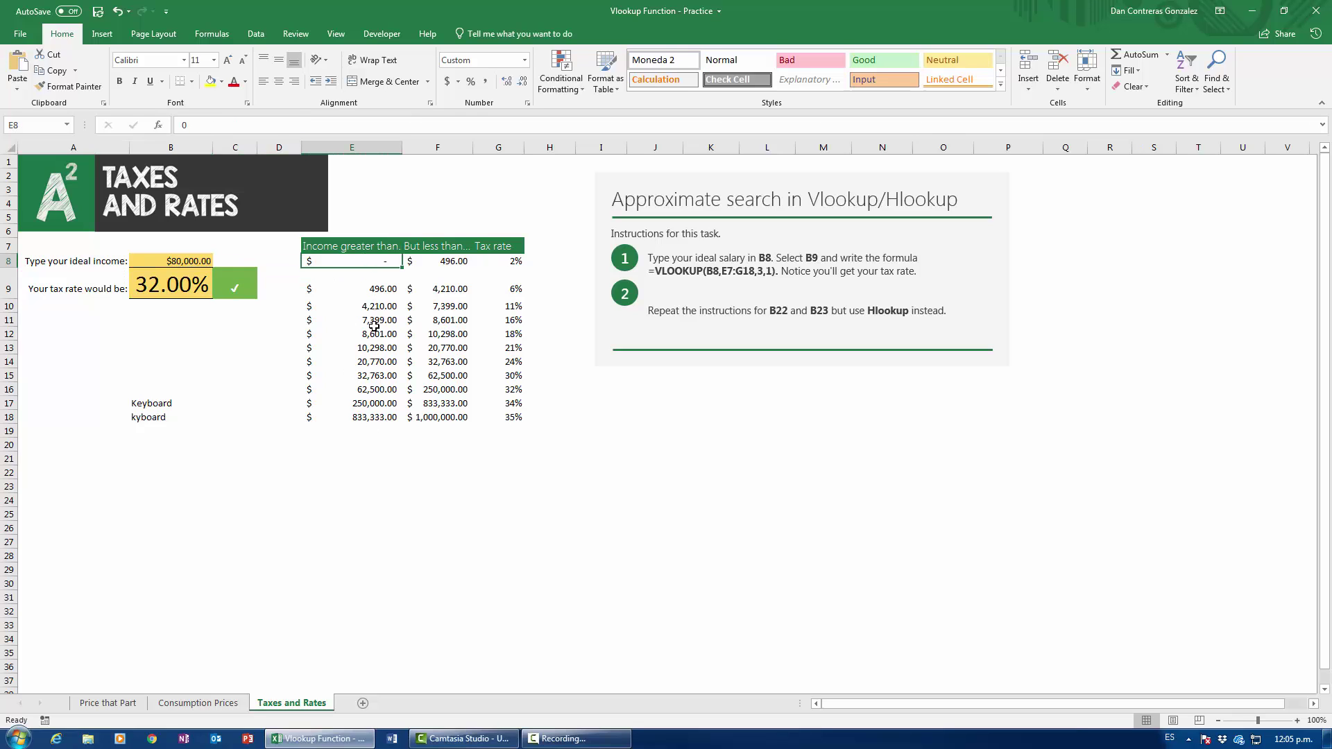
{"action": "left_click", "coordinate": [357, 418]}
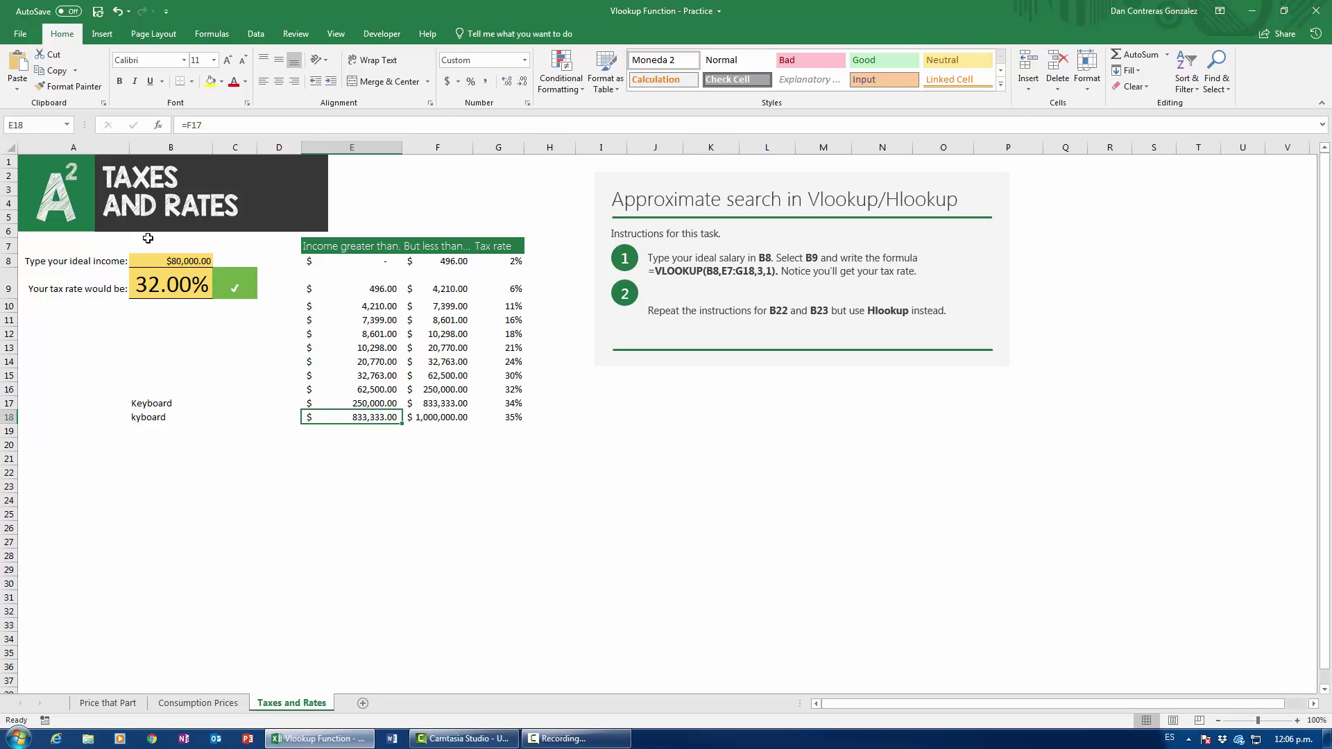
On the Price that Part sheet, compare the lookup part number in B12 with the Part # column H of the parts table.
{"action": "left_click", "coordinate": [109, 703]}
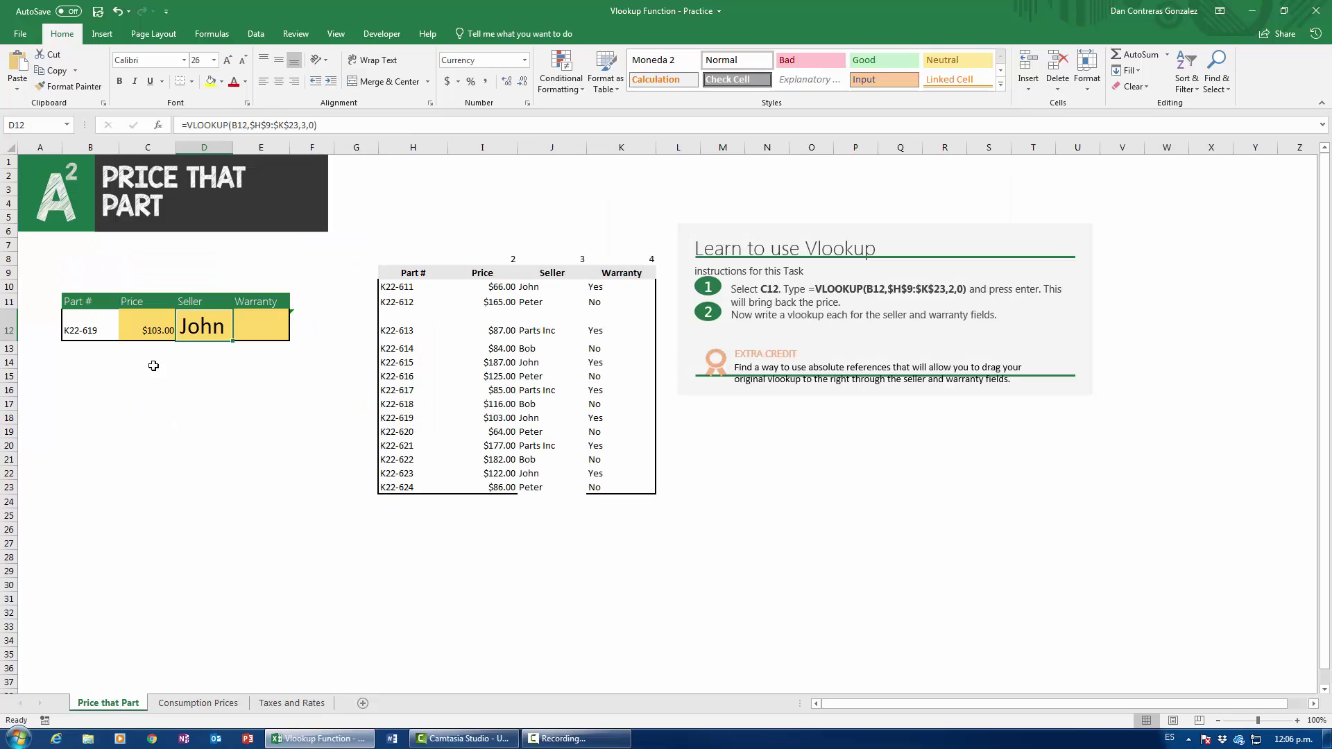
{"action": "left_click", "coordinate": [89, 334]}
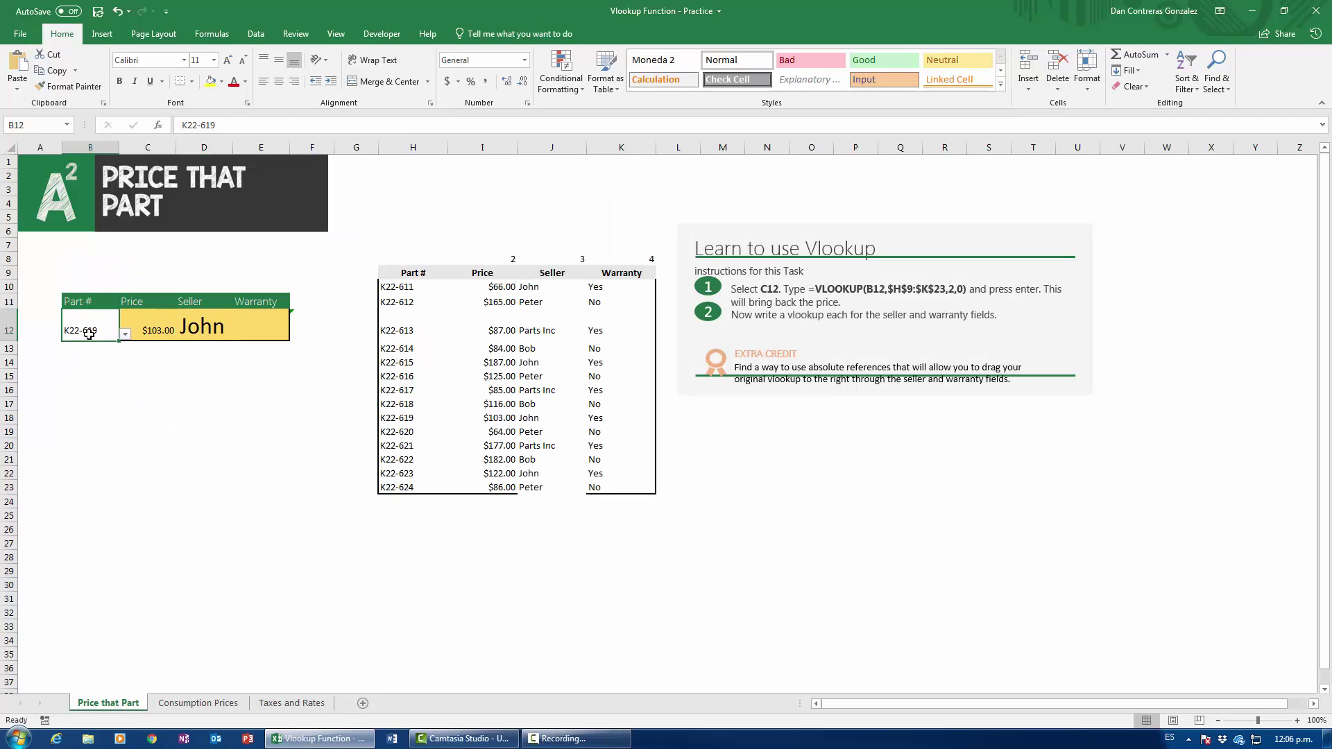
{"action": "left_click_drag", "start_coordinate": [402, 275], "coordinate": [648, 489]}
{"action": "left_click", "coordinate": [409, 145]}
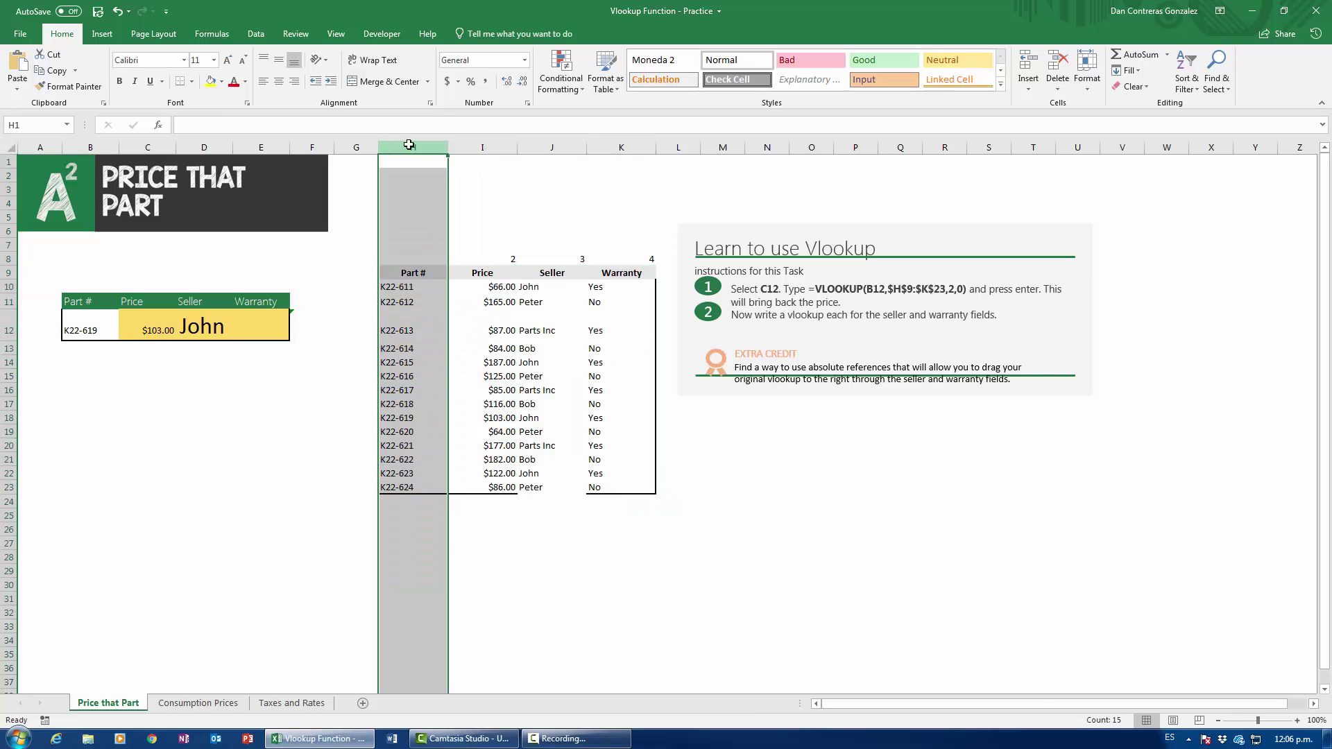
{"action": "left_click", "coordinate": [83, 323]}
{"action": "left_click", "coordinate": [409, 146]}
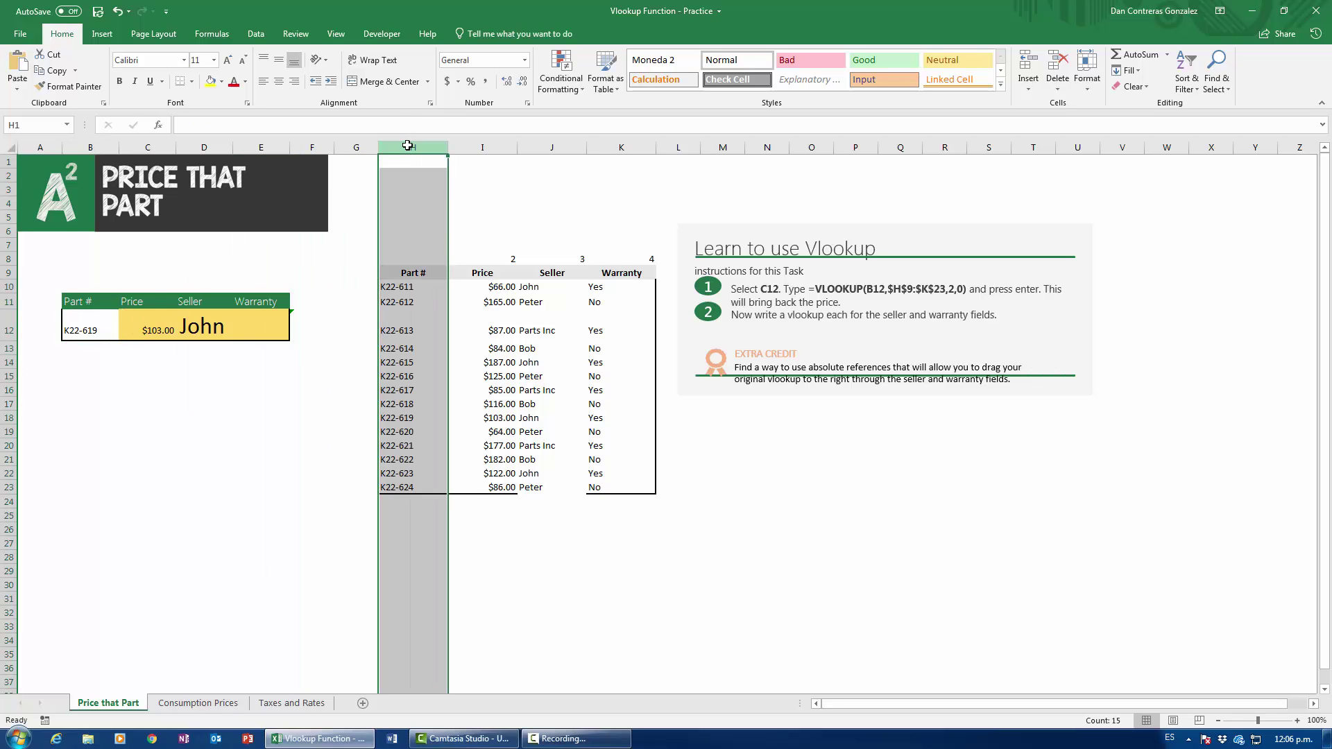
On the Consumption Prices sheet, examine the Product column E that supplies the lookup values.
{"action": "left_click", "coordinate": [198, 703]}
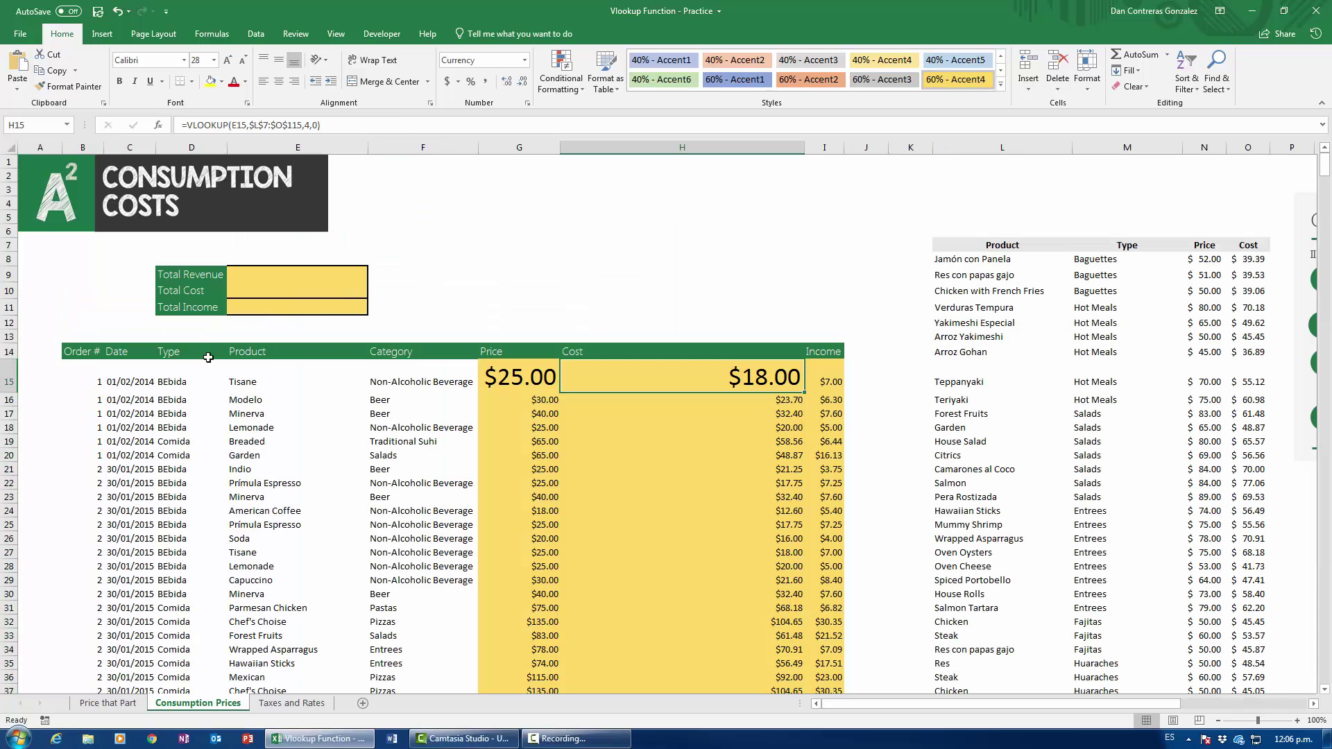
{"action": "left_click", "coordinate": [298, 146]}
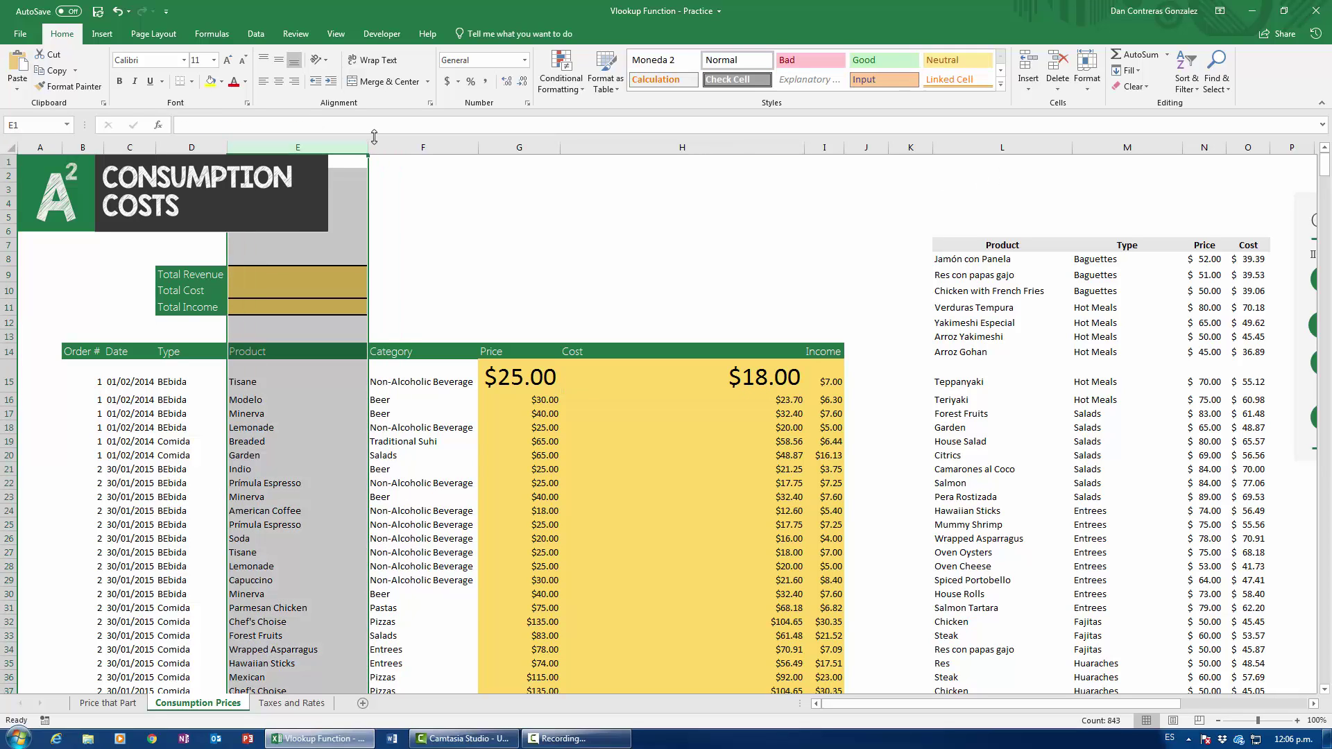